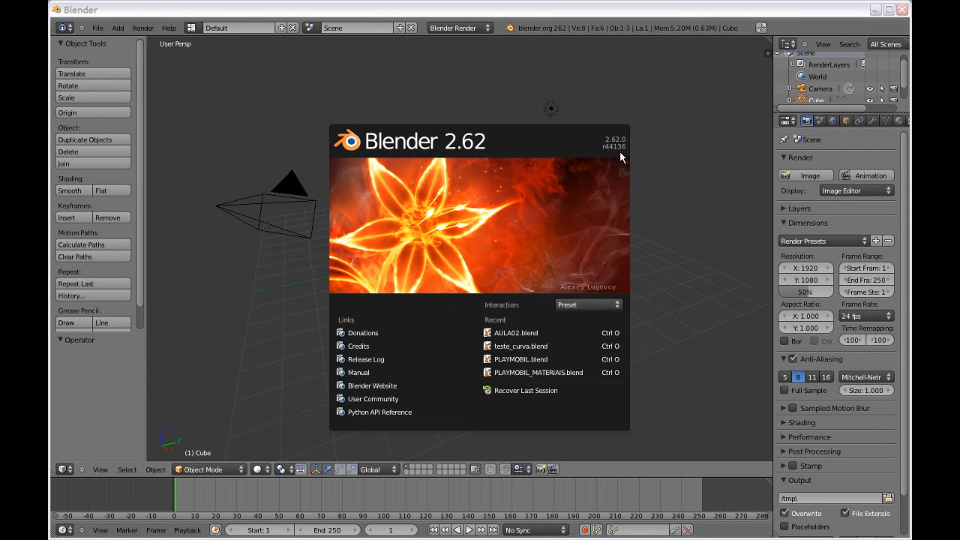
- Open the recent file AULA02.blend and switch the window to full screen
{"action": "left_click", "coordinate": [655, 130]}
{"action": "left_click", "coordinate": [97, 28]}
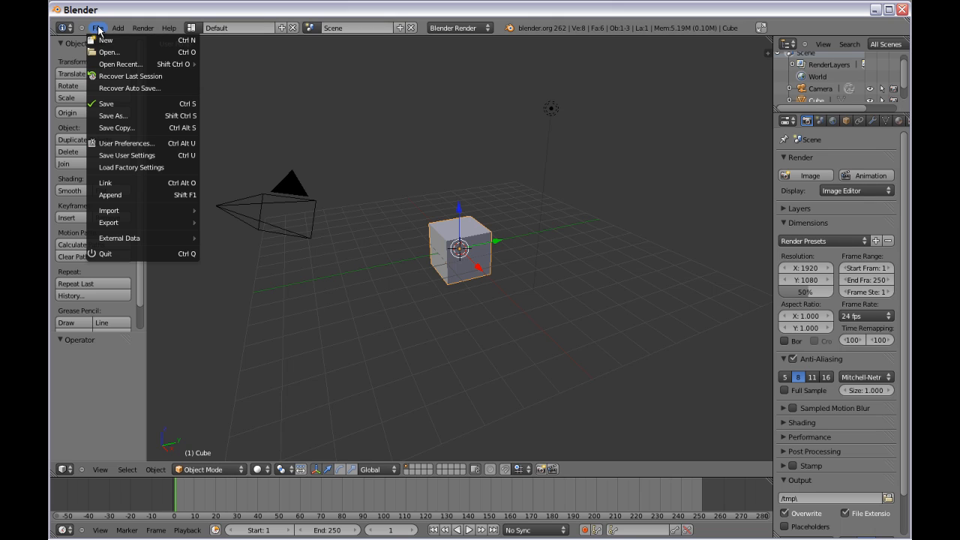
{"action": "mouse_move", "coordinate": [112, 65]}
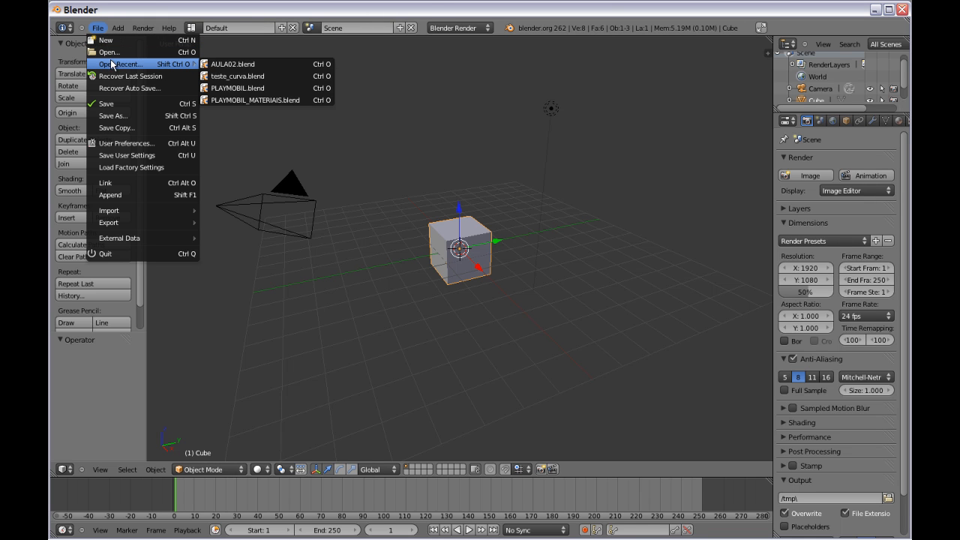
{"action": "left_click", "coordinate": [225, 65]}
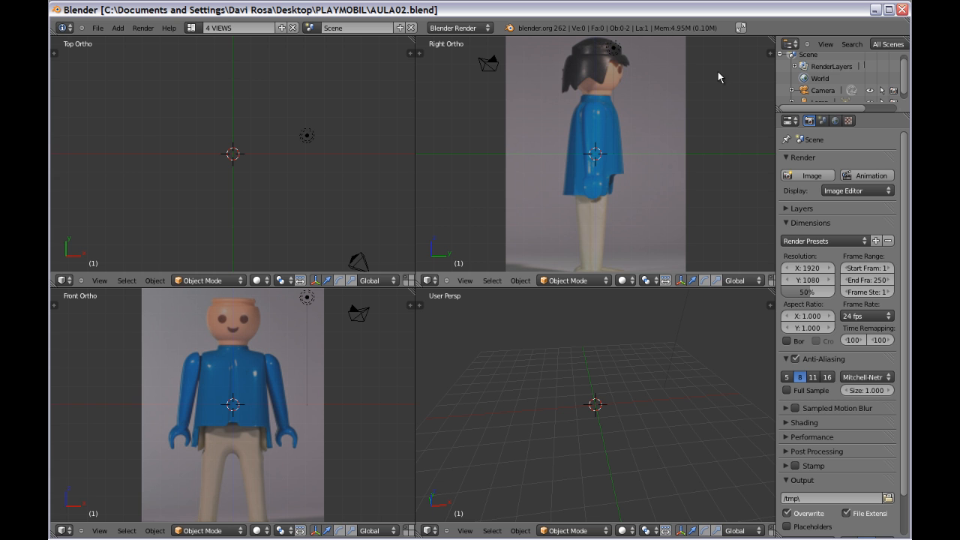
{"action": "left_click", "coordinate": [741, 28]}
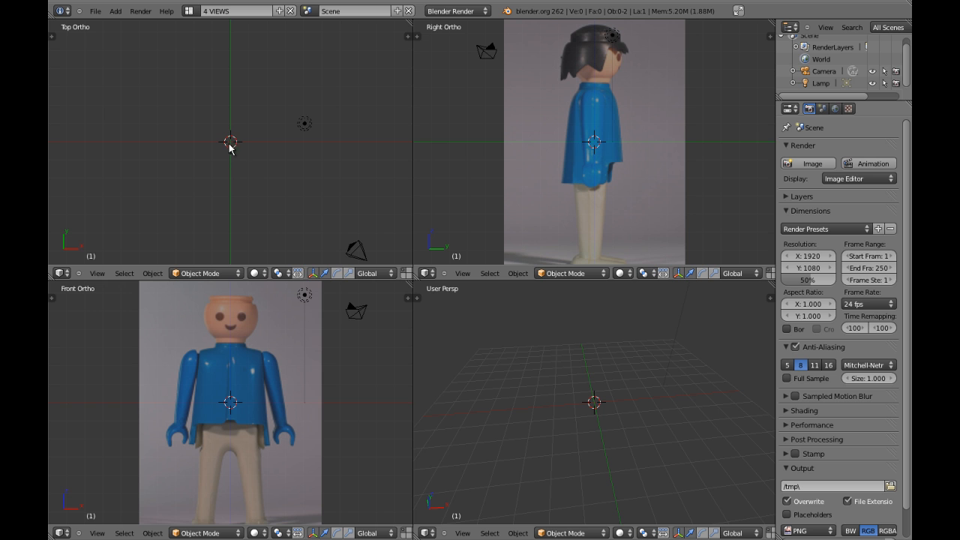
- Move the 3D cursor away from the origin in the top view, placing it near the camera
{"action": "left_click", "coordinate": [299, 171]}
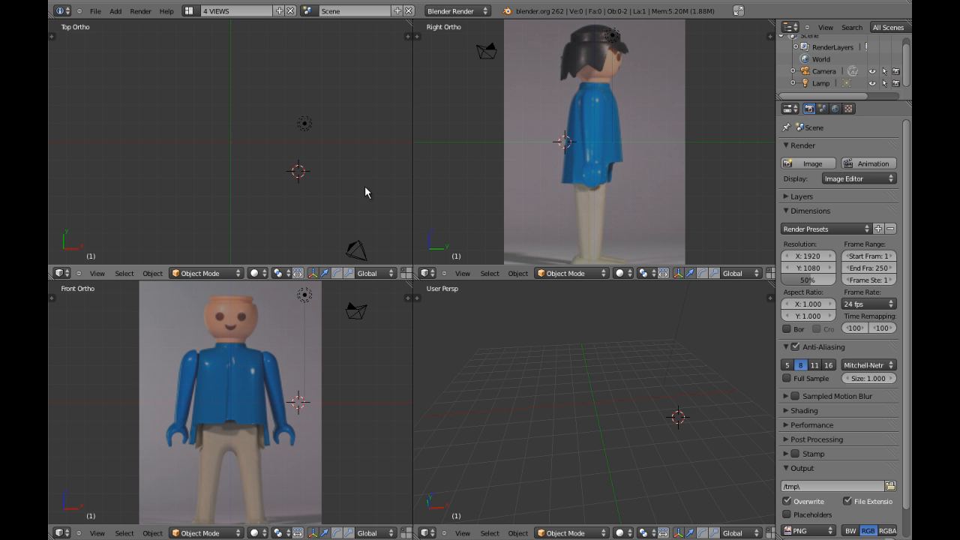
{"action": "left_click", "coordinate": [316, 179]}
{"action": "left_click", "coordinate": [367, 196]}
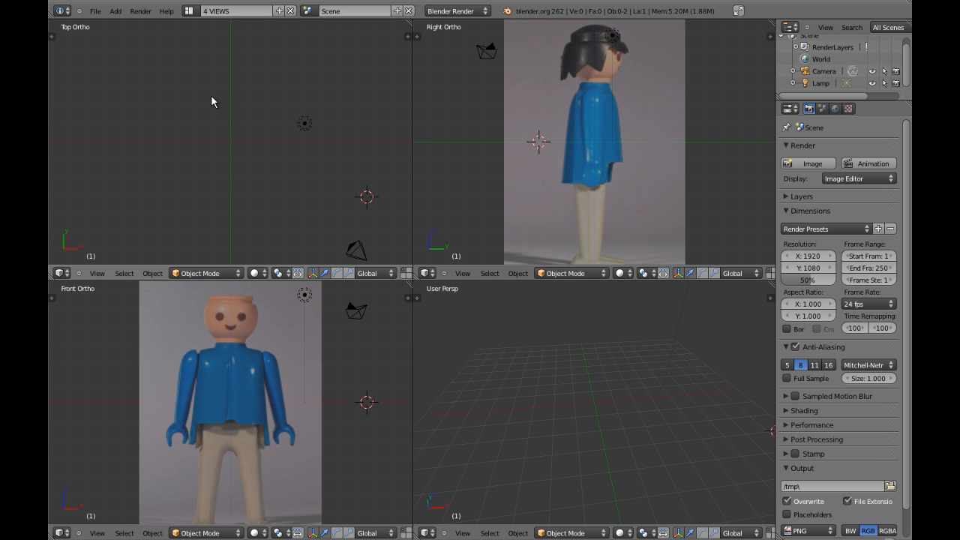
- Add a mesh cube at the 3D cursor and delete it again
{"action": "left_click", "coordinate": [117, 12]}
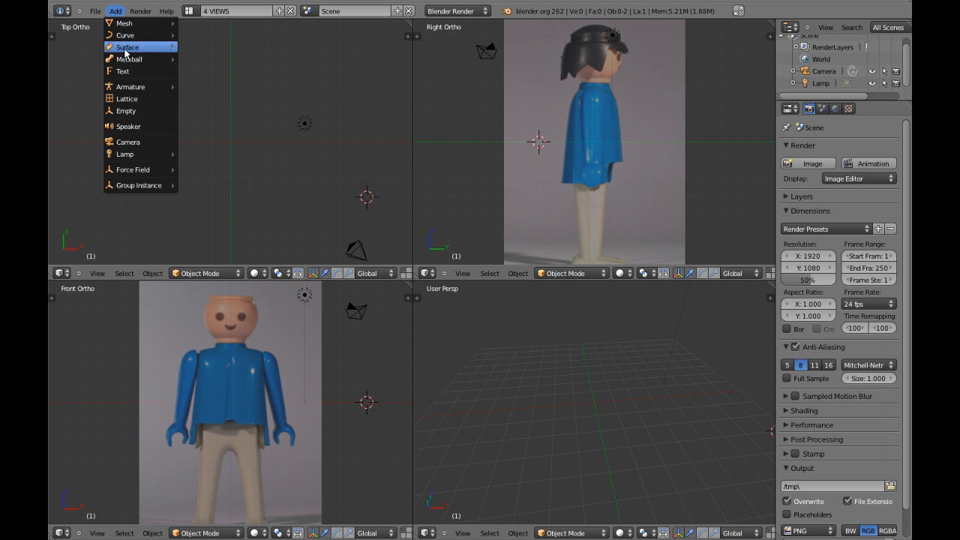
{"action": "mouse_move", "coordinate": [123, 25]}
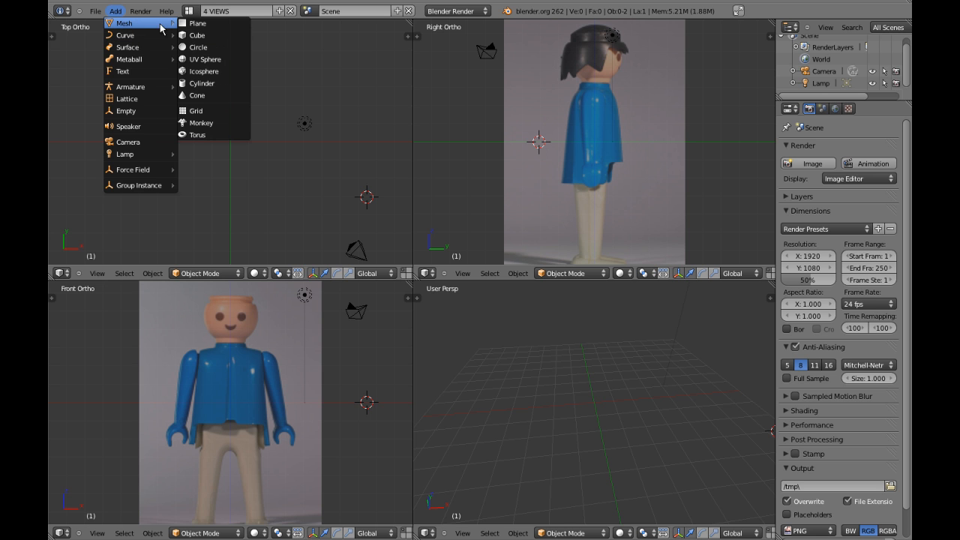
{"action": "left_click", "coordinate": [190, 36]}
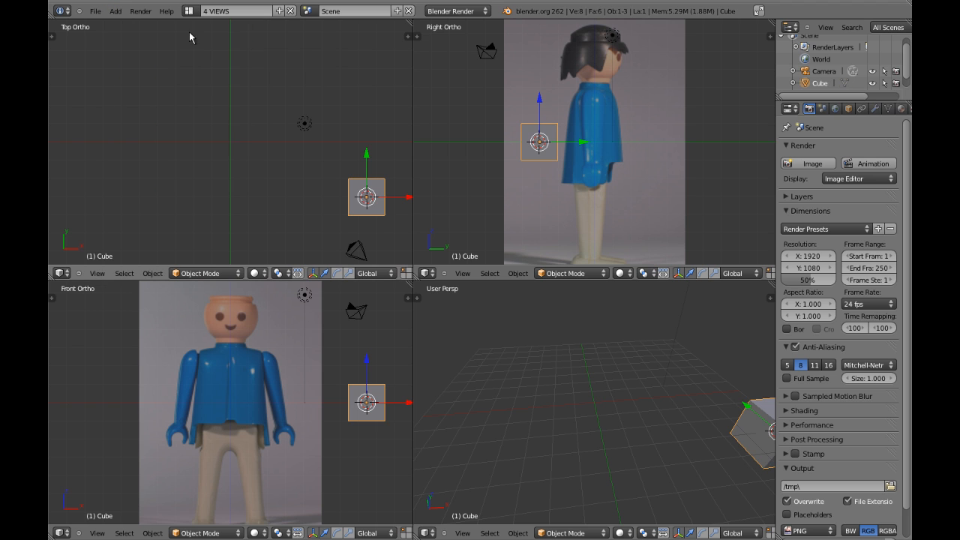
{"action": "key", "text": "x"}
{"action": "left_click", "coordinate": [339, 198]}
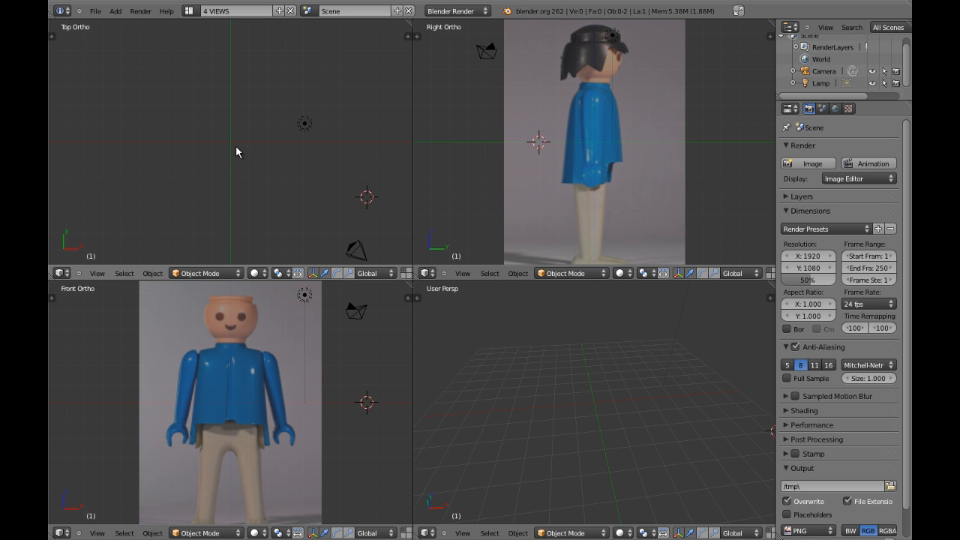
- Return the 3D cursor to the world origin and add a Bezier curve there
{"action": "key", "text": "shift+c"}
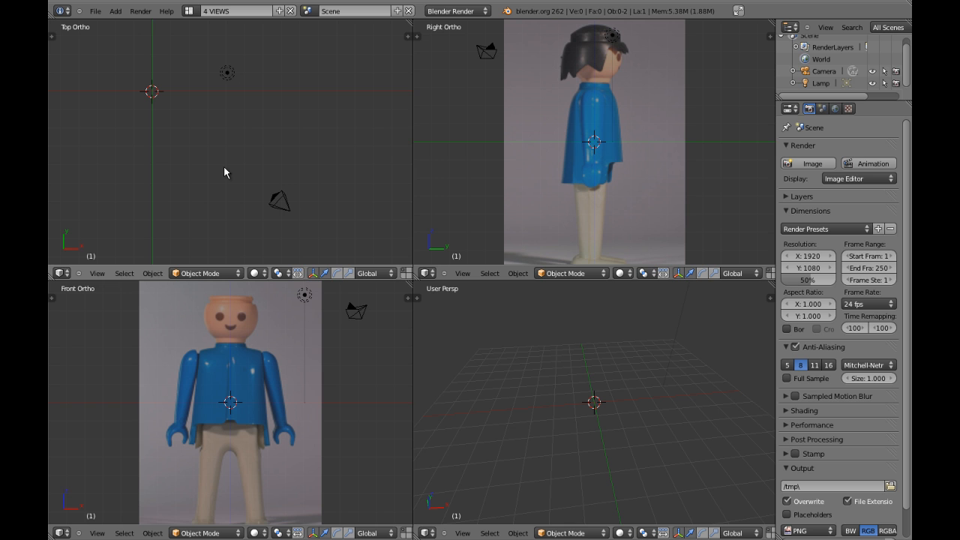
{"action": "middle_click_drag", "start_coordinate": [207, 166], "coordinate": [272, 183], "text": "shift"}
{"action": "scroll", "coordinate": [264, 132], "scroll_direction": "up", "scroll_amount": 2}
{"action": "middle_click_drag", "start_coordinate": [254, 102], "coordinate": [260, 155], "text": "shift"}
{"action": "key", "text": "shift+a"}
{"action": "mouse_move", "coordinate": [211, 186]}
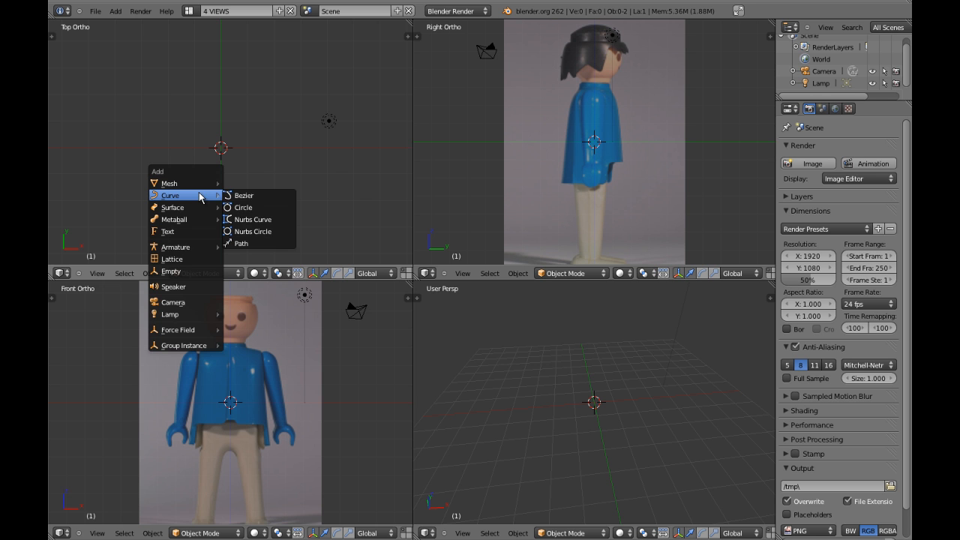
{"action": "left_click", "coordinate": [250, 196]}
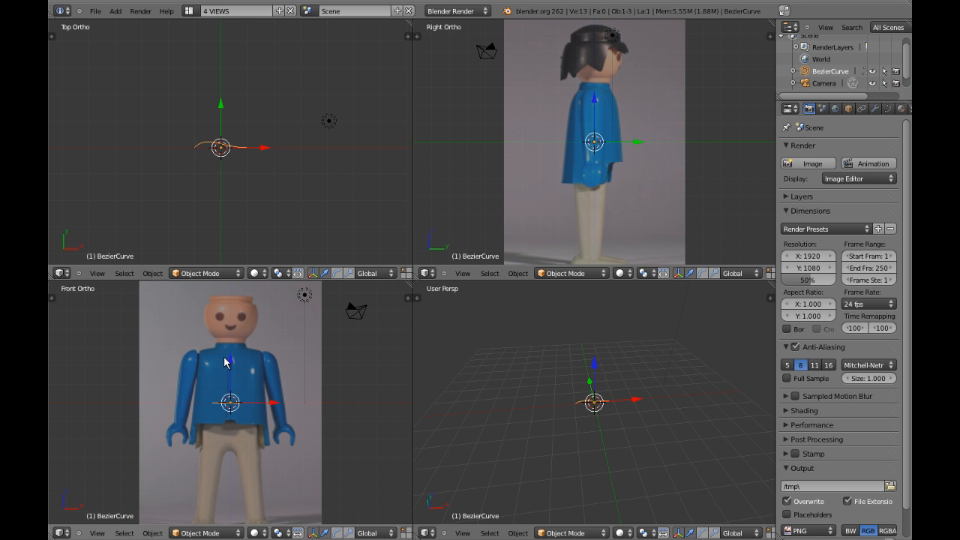
- Raise the Bezier curve along Z to the middle of the figure's face in the front view
{"action": "key", "text": "g"}
{"action": "key", "text": "z"}
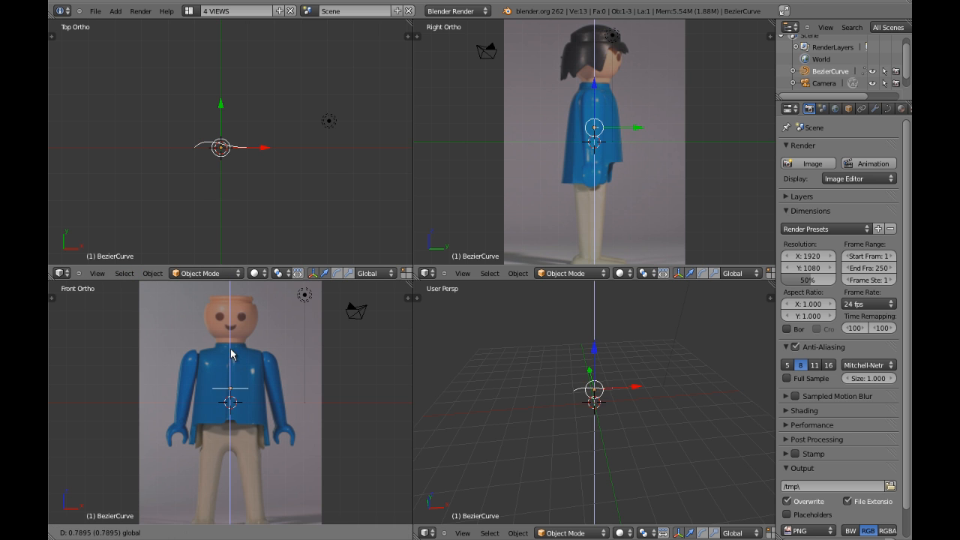
{"action": "left_click", "coordinate": [230, 297]}
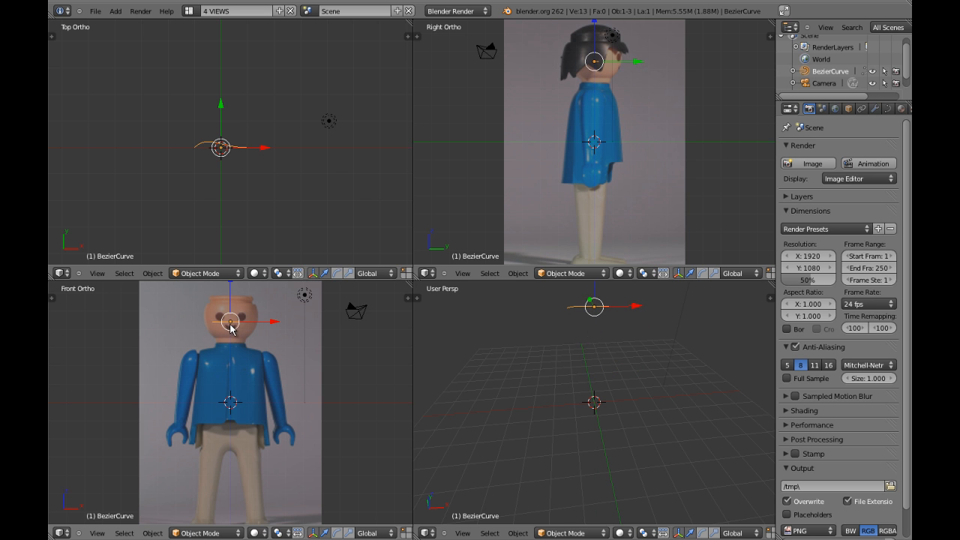
{"action": "scroll", "coordinate": [230, 332], "scroll_direction": "up", "scroll_amount": 2}
{"action": "middle_click_drag", "start_coordinate": [262, 324], "coordinate": [264, 408], "text": "shift"}
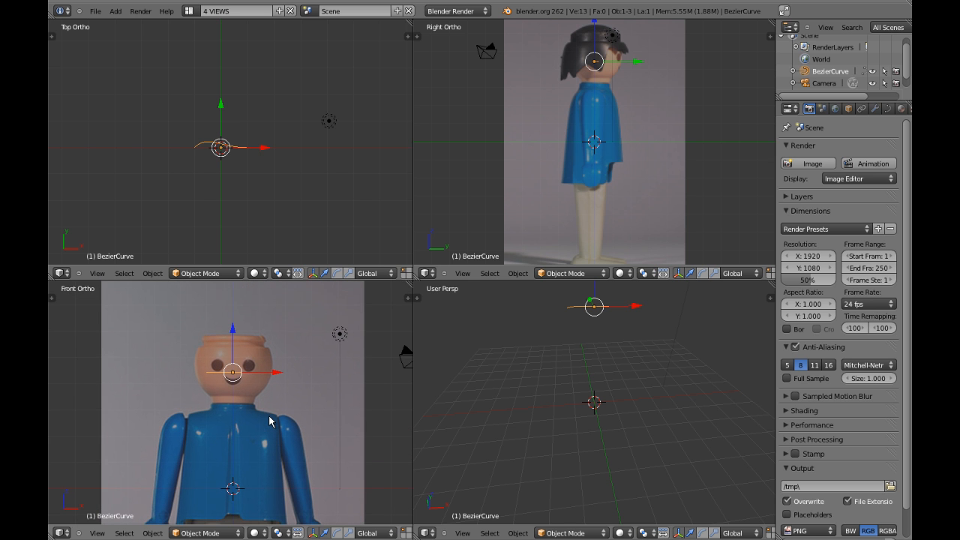
{"action": "scroll", "coordinate": [263, 423], "scroll_direction": "up", "scroll_amount": 2}
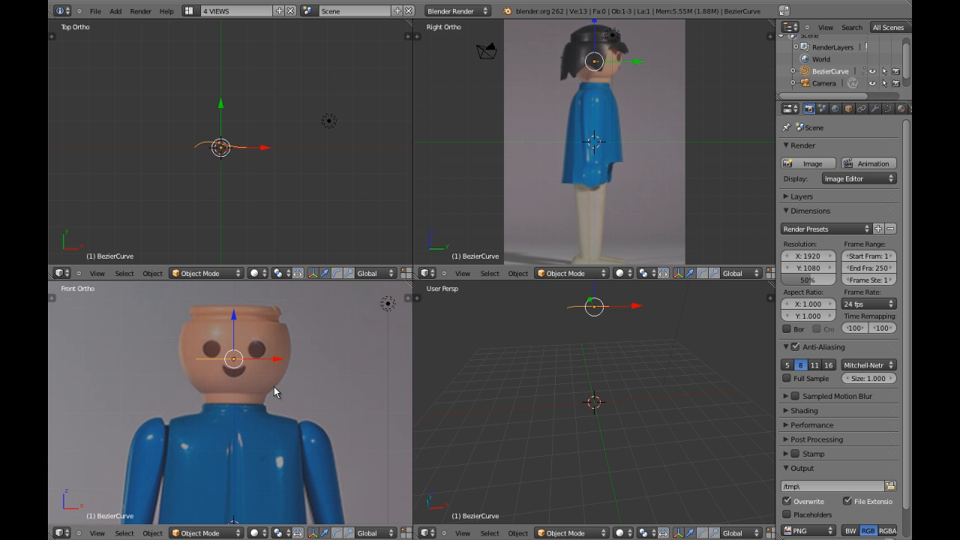
{"action": "middle_click_drag", "start_coordinate": [274, 387], "coordinate": [274, 415], "text": "shift"}
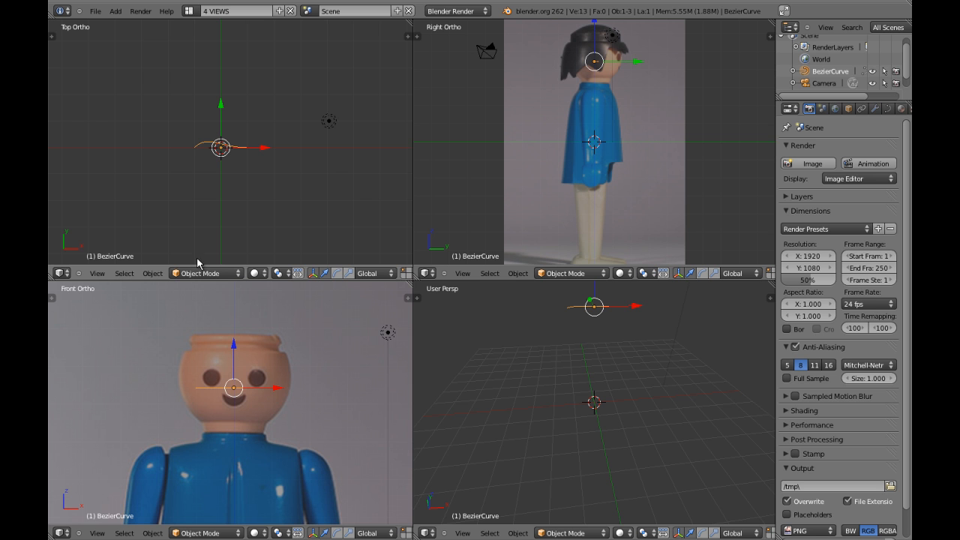
- Enter Edit Mode on the Bezier curve and turn off the display of its normals
{"action": "key", "text": "Tab"}
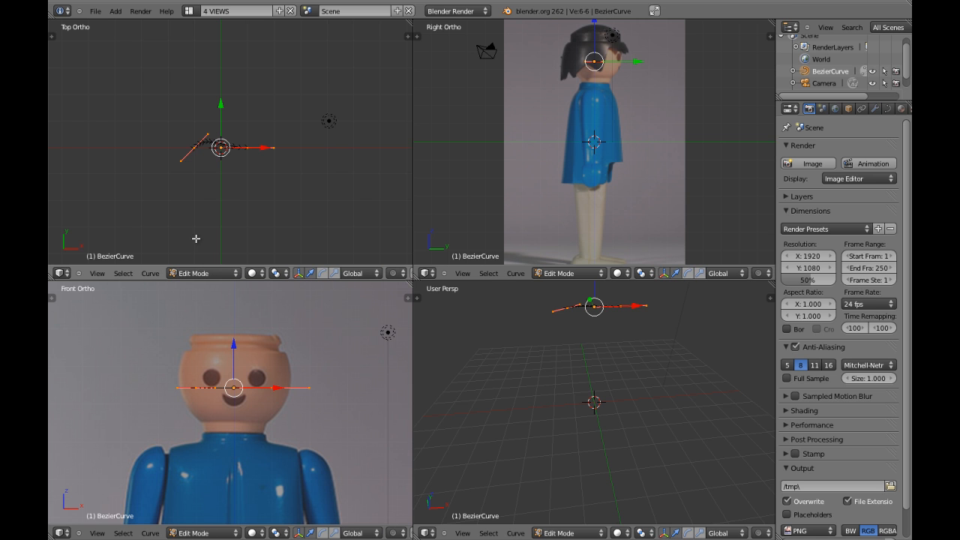
{"action": "middle_click_drag", "start_coordinate": [229, 214], "coordinate": [238, 199], "text": "shift"}
{"action": "scroll", "coordinate": [289, 178], "scroll_direction": "up", "scroll_amount": 6}
{"action": "scroll", "coordinate": [180, 175], "scroll_direction": "up", "scroll_amount": 1}
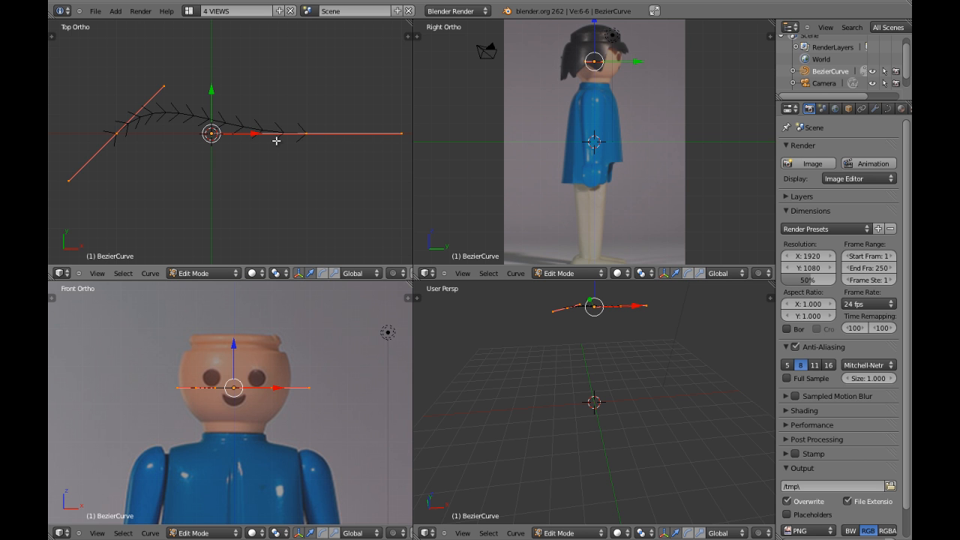
{"action": "key", "text": "n"}
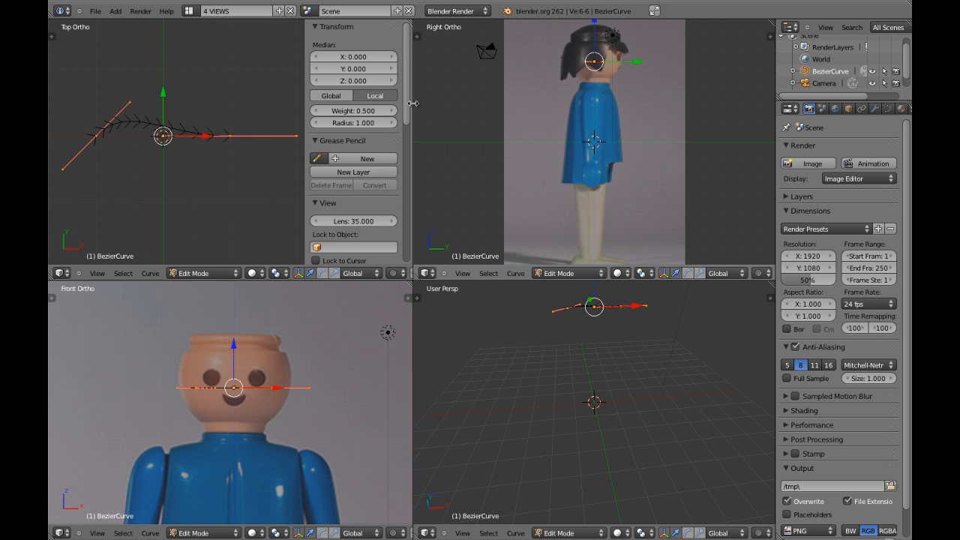
{"action": "left_click_drag", "start_coordinate": [407, 97], "coordinate": [411, 234]}
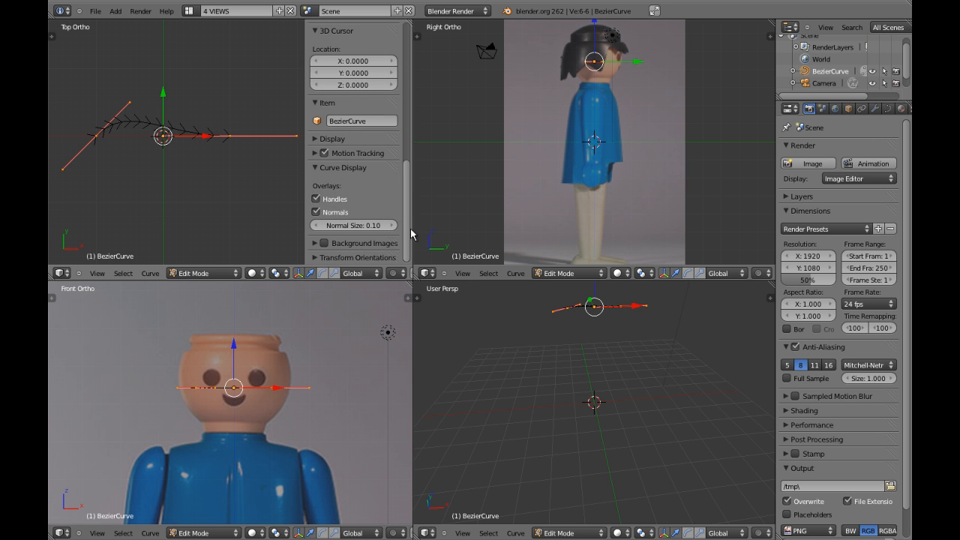
{"action": "left_click", "coordinate": [316, 213]}
{"action": "key", "text": "n"}
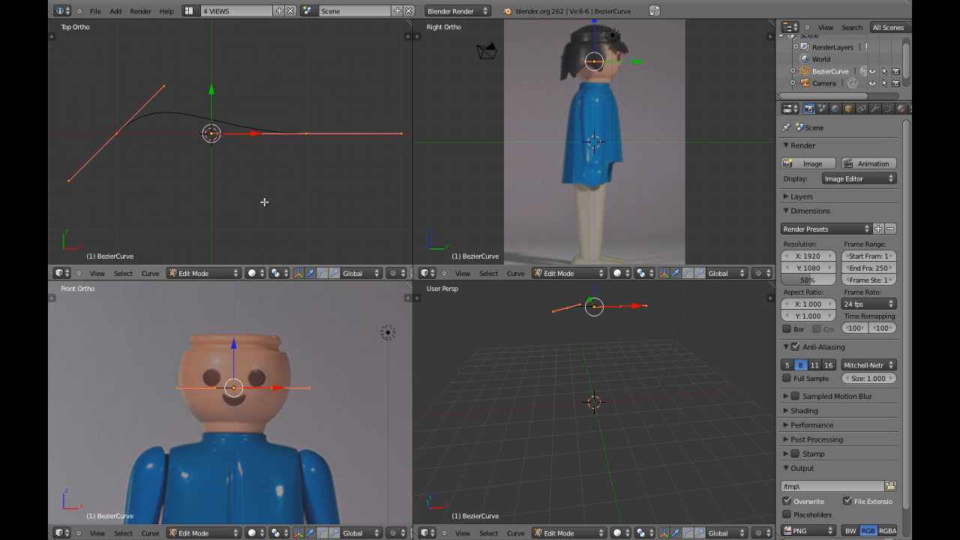
- Move the inner handle of the curve's left control point slightly down along Y in the top view
{"action": "middle_click_drag", "start_coordinate": [248, 177], "coordinate": [285, 198], "text": "shift"}
{"action": "key", "text": "a"}
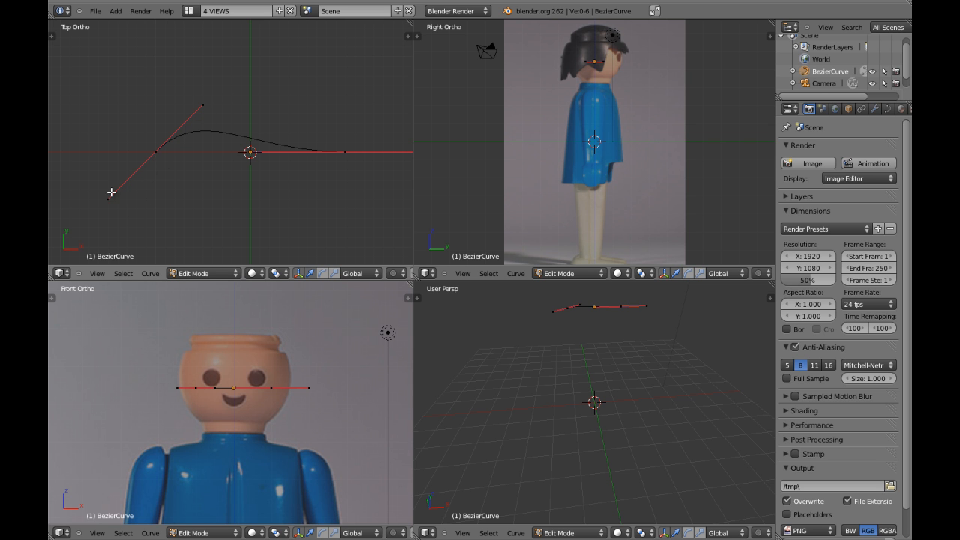
{"action": "right_click", "coordinate": [154, 151]}
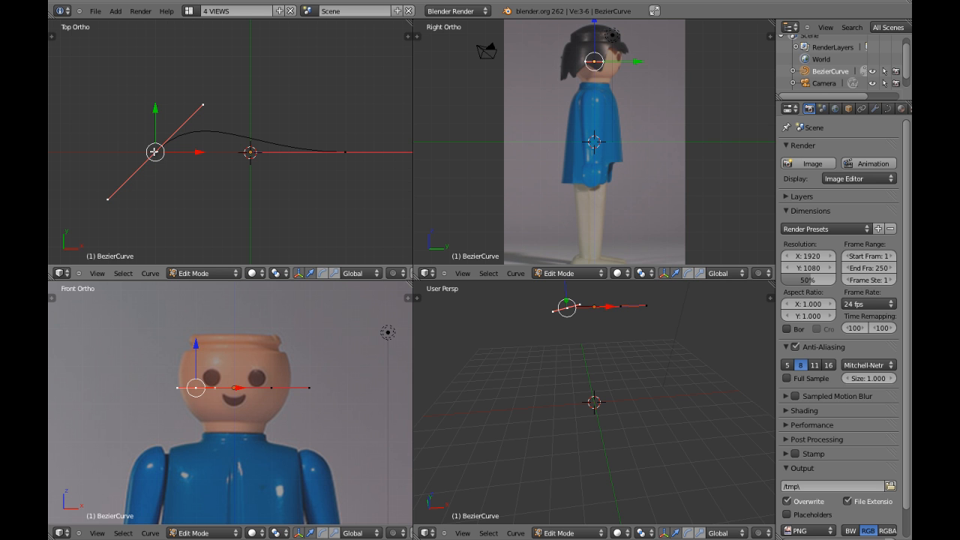
{"action": "right_click", "coordinate": [204, 106]}
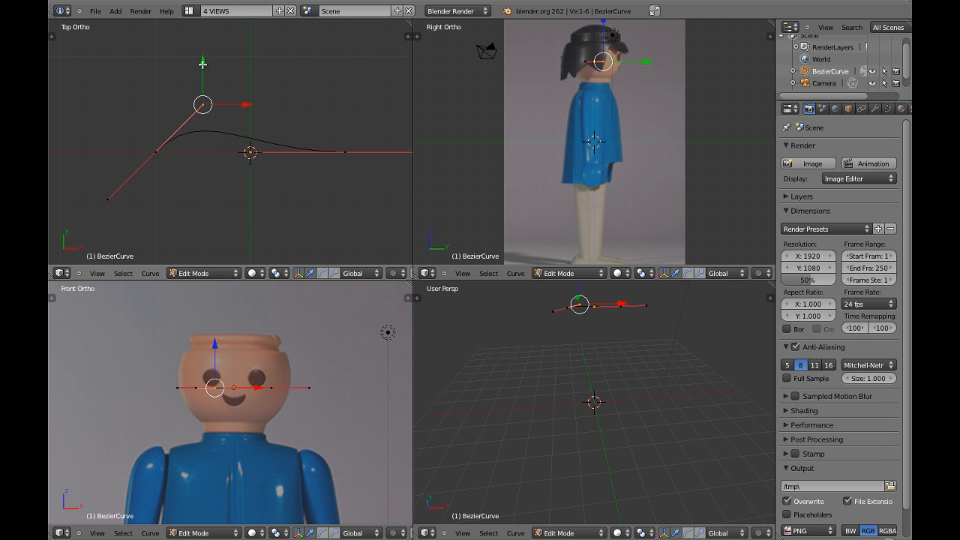
{"action": "key", "text": "g"}
{"action": "key", "text": "y"}
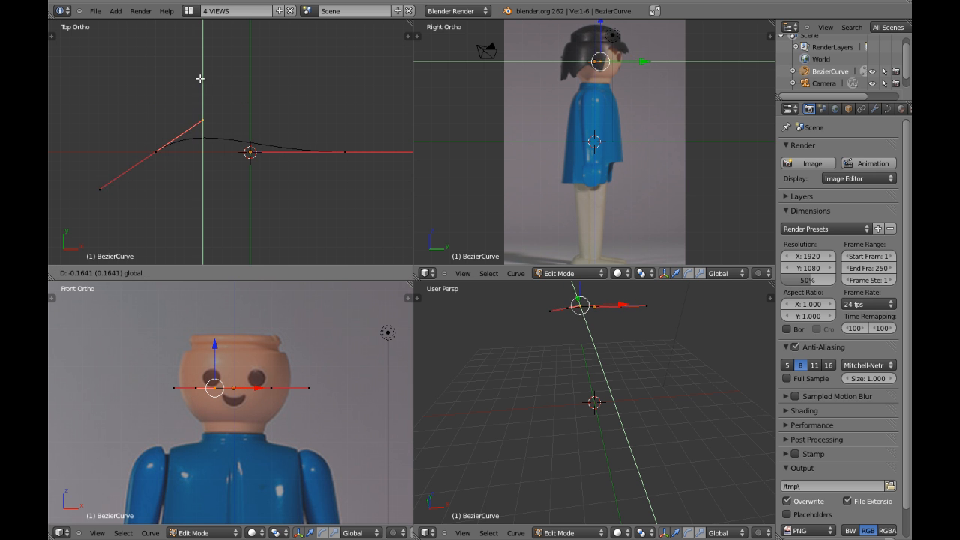
{"action": "left_click", "coordinate": [199, 76]}
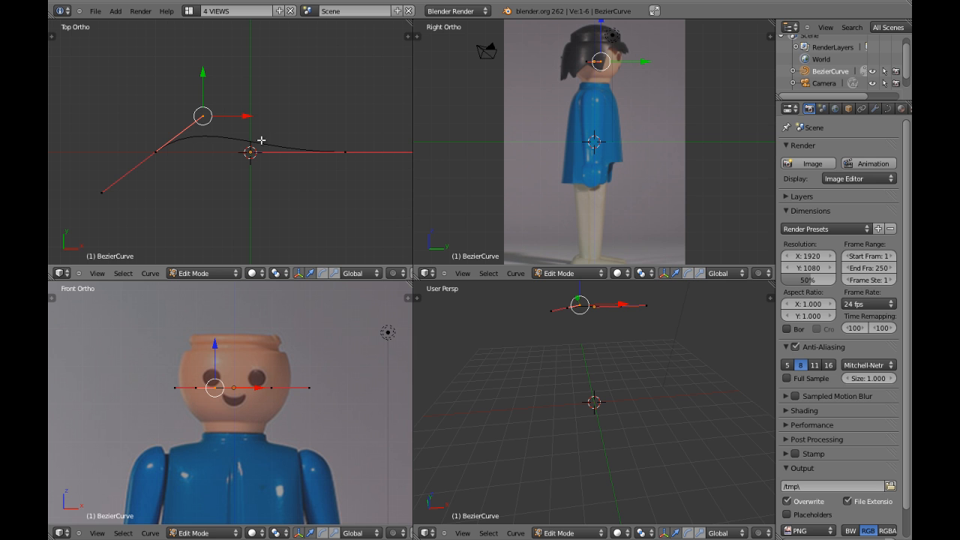
- Move the outer handle of the right control point about 0.45 units down along Y, bending the curve into an arch
{"action": "right_click", "coordinate": [344, 153]}
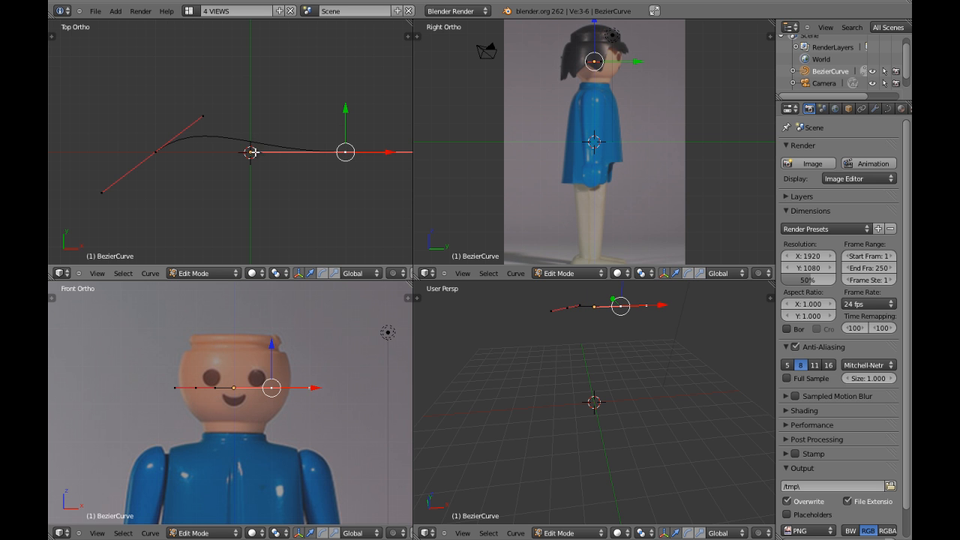
{"action": "middle_click_drag", "start_coordinate": [360, 171], "coordinate": [300, 176], "text": "shift"}
{"action": "left_click", "coordinate": [380, 157], "text": "ctrl"}
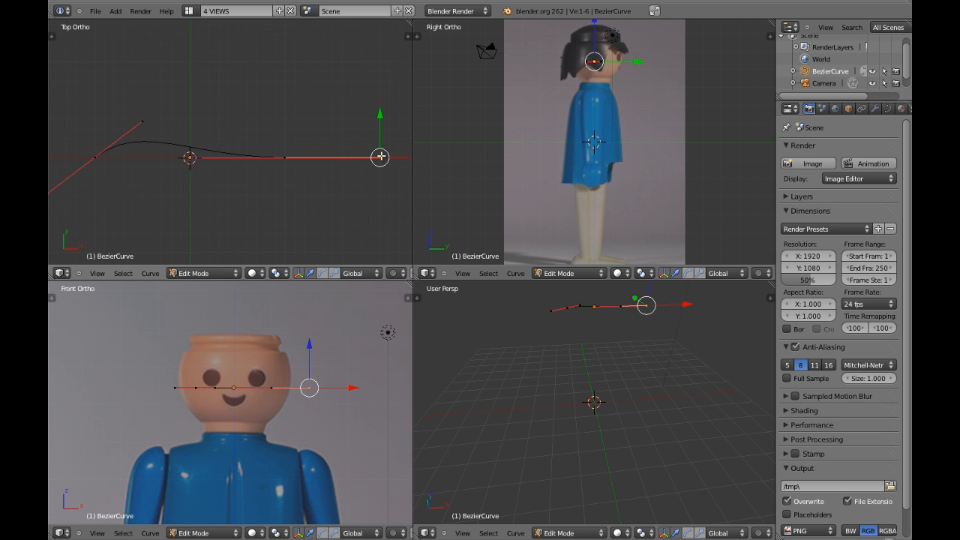
{"action": "key", "text": "g"}
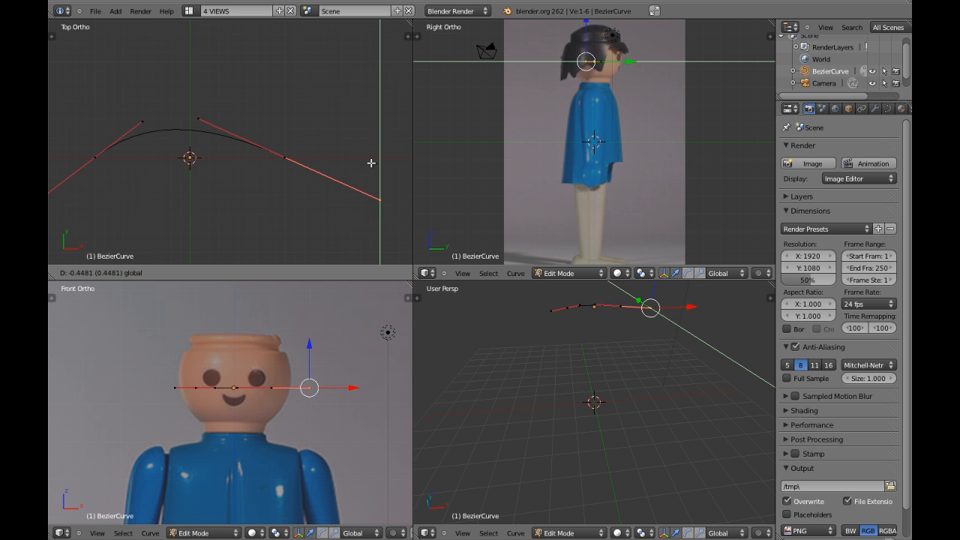
{"action": "left_click", "coordinate": [355, 163]}
{"action": "middle_click_drag", "start_coordinate": [242, 182], "coordinate": [266, 177], "text": "shift"}
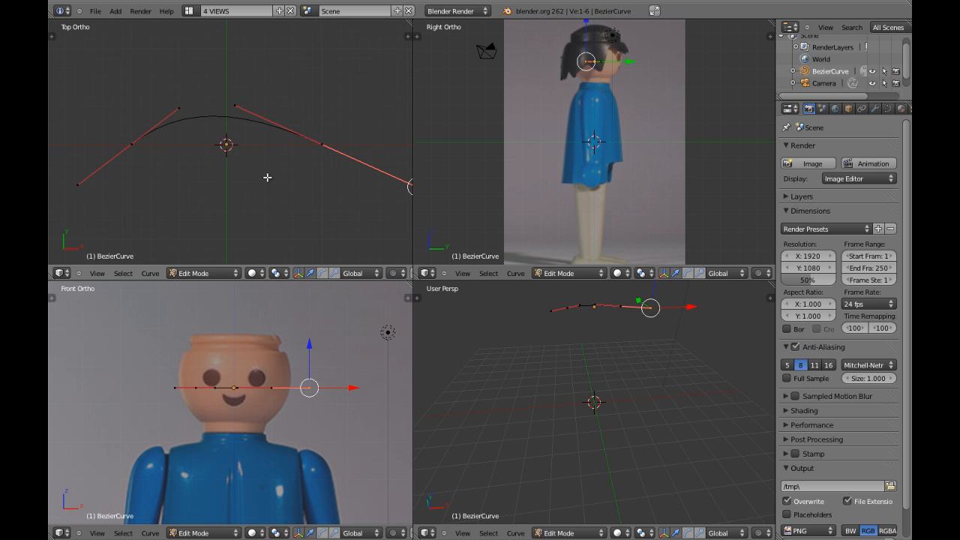
- Select all control points and handles of the Bezier curve
{"action": "key", "text": "a"}
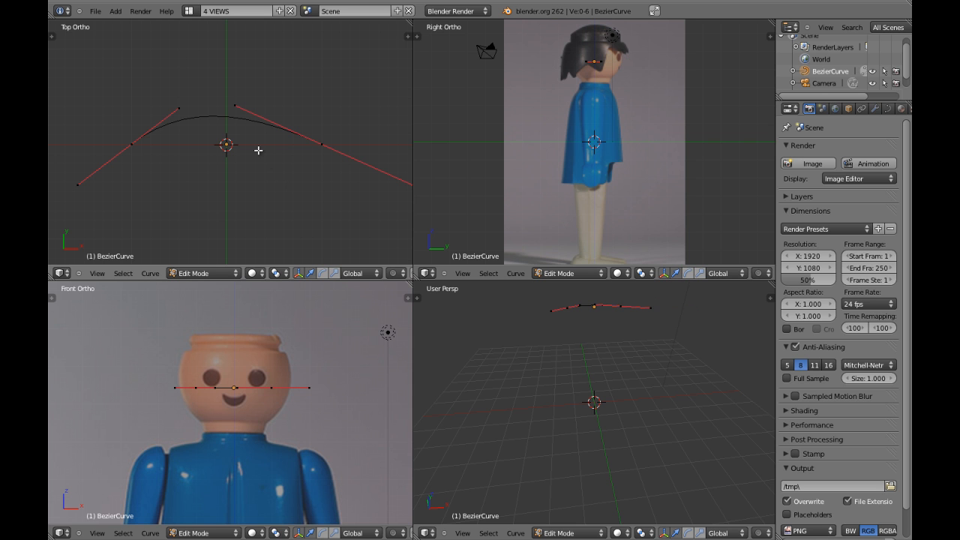
{"action": "key", "text": "a"}
{"action": "key", "text": "a"}
{"action": "right_click", "coordinate": [132, 145]}
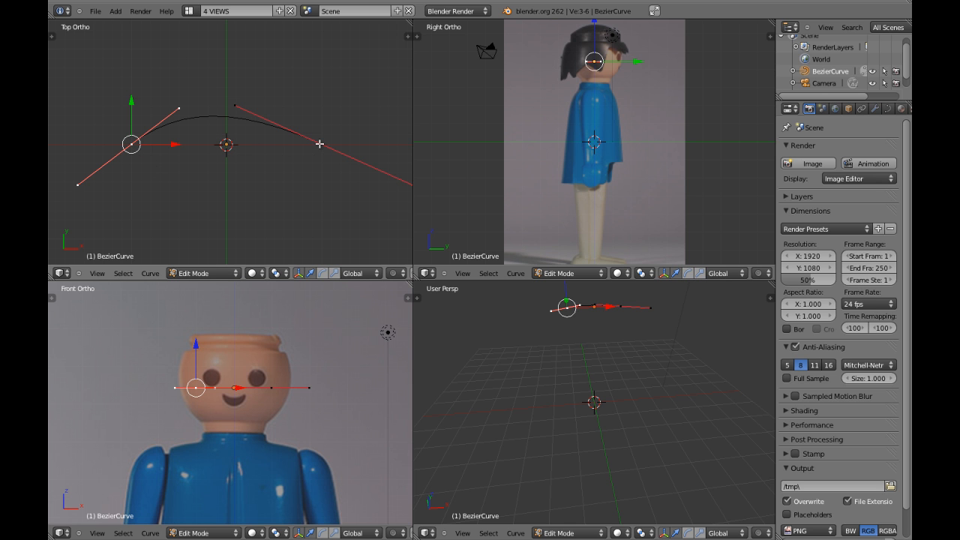
{"action": "key", "text": "a"}
{"action": "key", "text": "a"}
{"action": "key", "text": "a"}
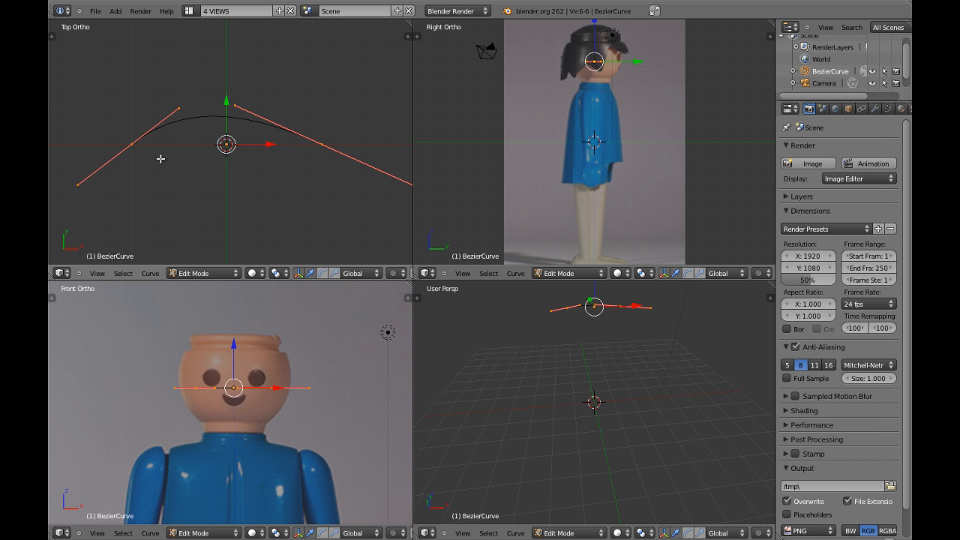
- Set the handles of all the curve's control points to the Vector type, and deselect everything
{"action": "key", "text": "v"}
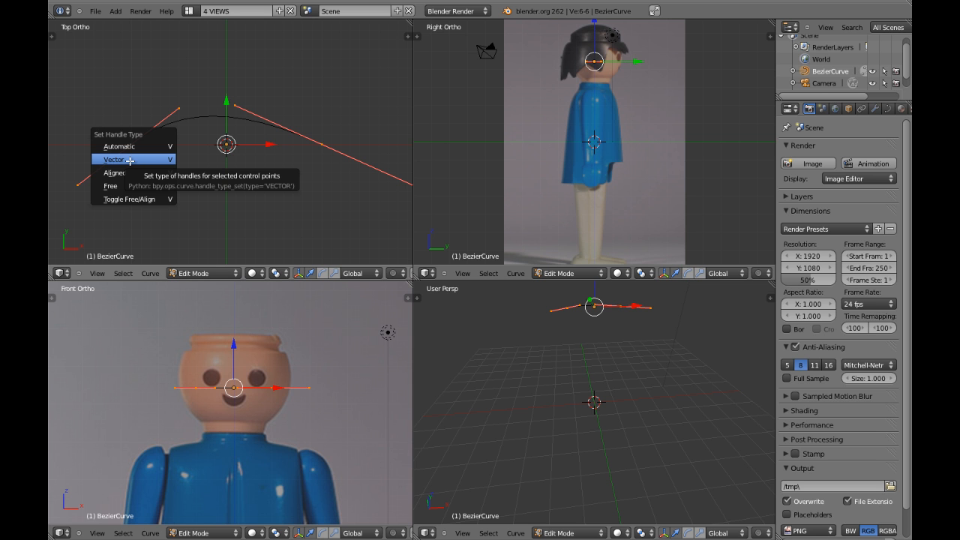
{"action": "left_click", "coordinate": [130, 161]}
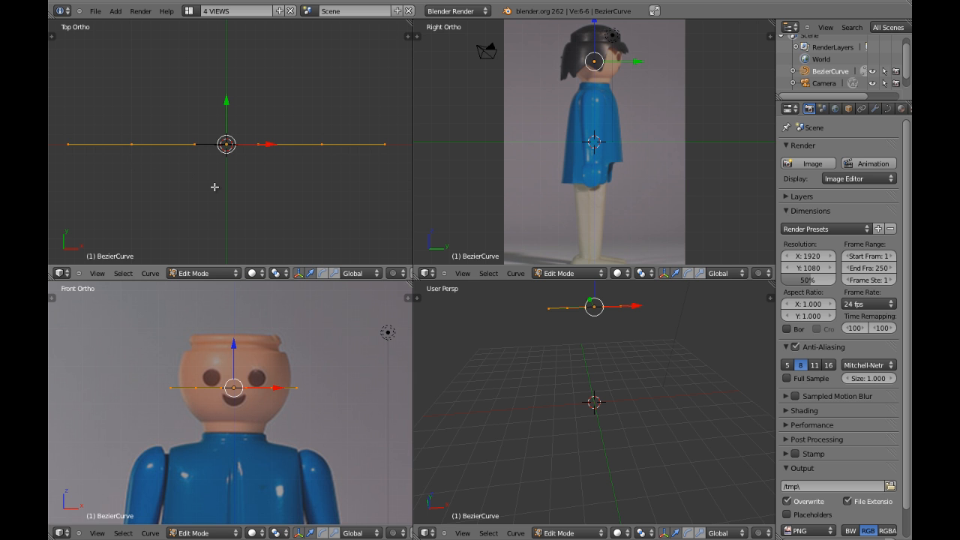
{"action": "middle_click_drag", "start_coordinate": [255, 427], "coordinate": [296, 409], "text": "shift"}
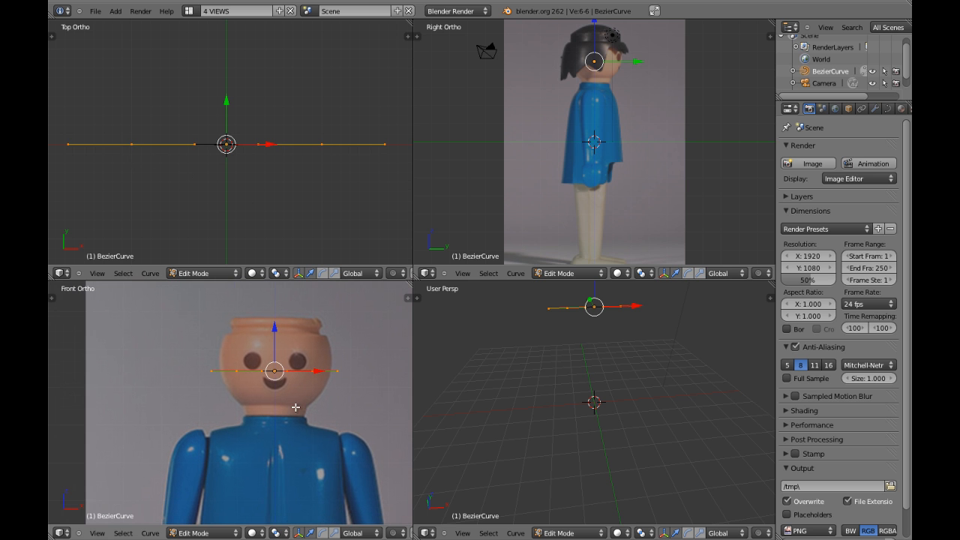
{"action": "scroll", "coordinate": [294, 404], "scroll_direction": "up", "scroll_amount": 2}
{"action": "key", "text": "a"}
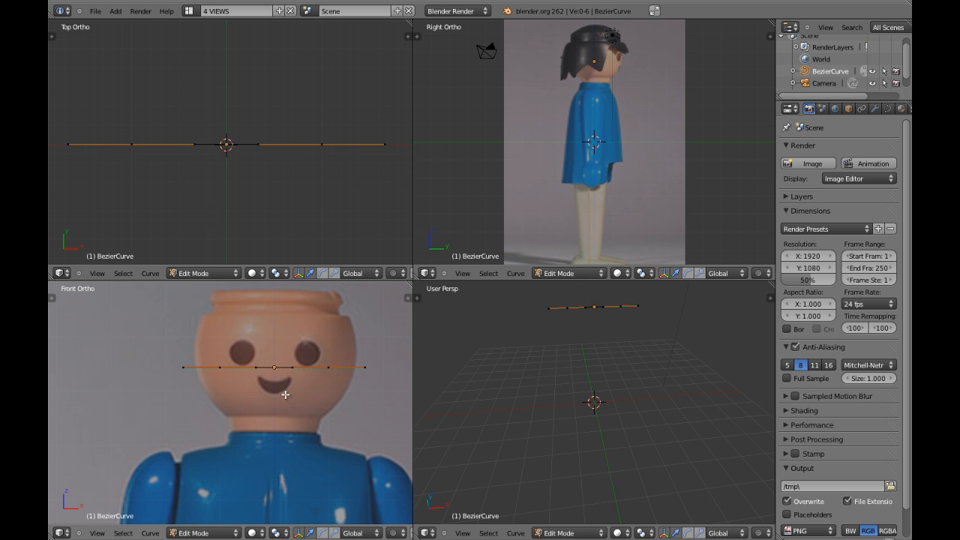
- Move the curve's left control point to the left edge of the head at eye level in the front view
{"action": "right_click", "coordinate": [220, 367]}
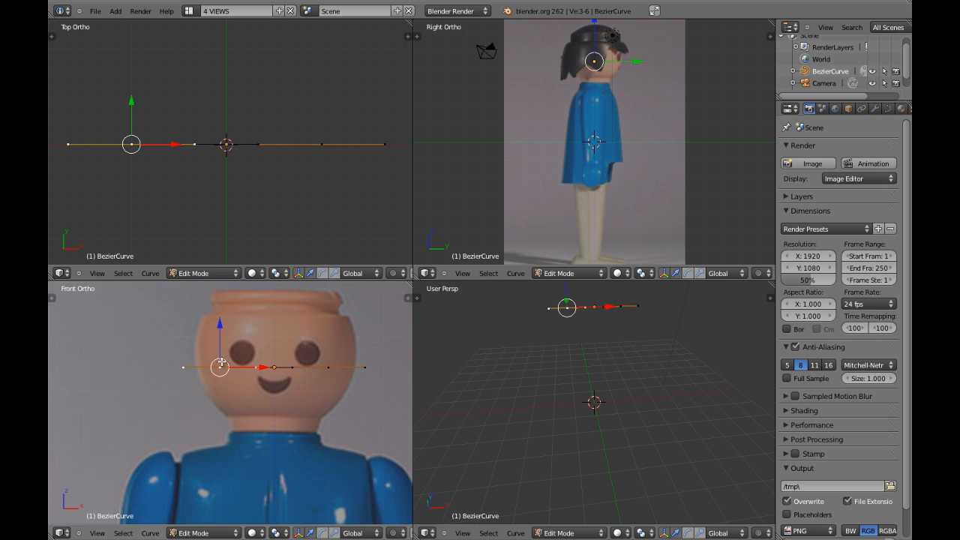
{"action": "key", "text": "g"}
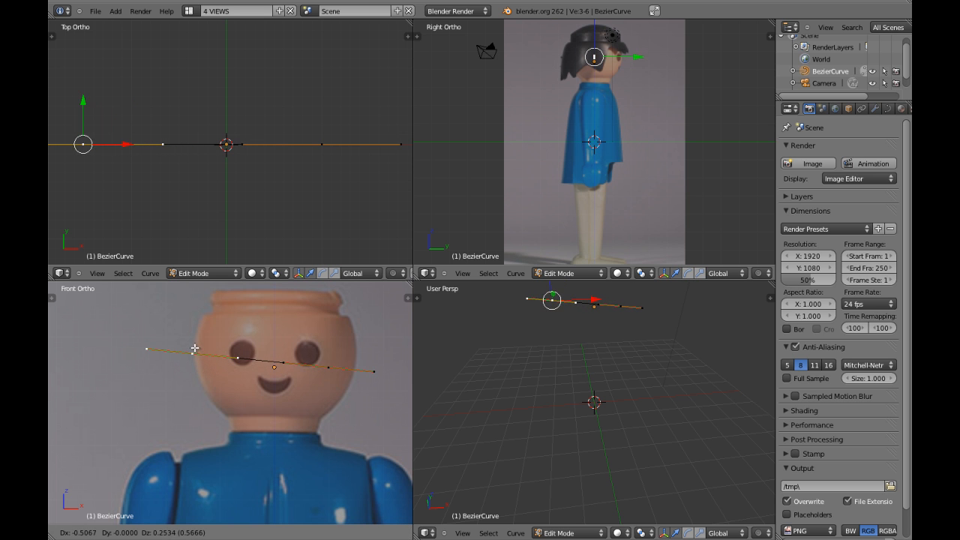
{"action": "left_click", "coordinate": [200, 349]}
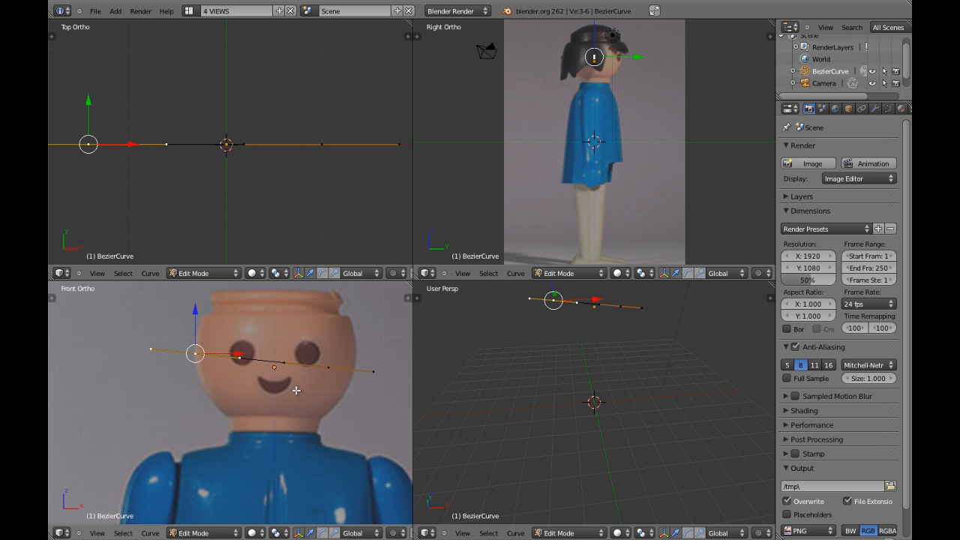
- Move the curve's right control point to the left side of the head where it meets the neck
{"action": "right_click", "coordinate": [328, 369]}
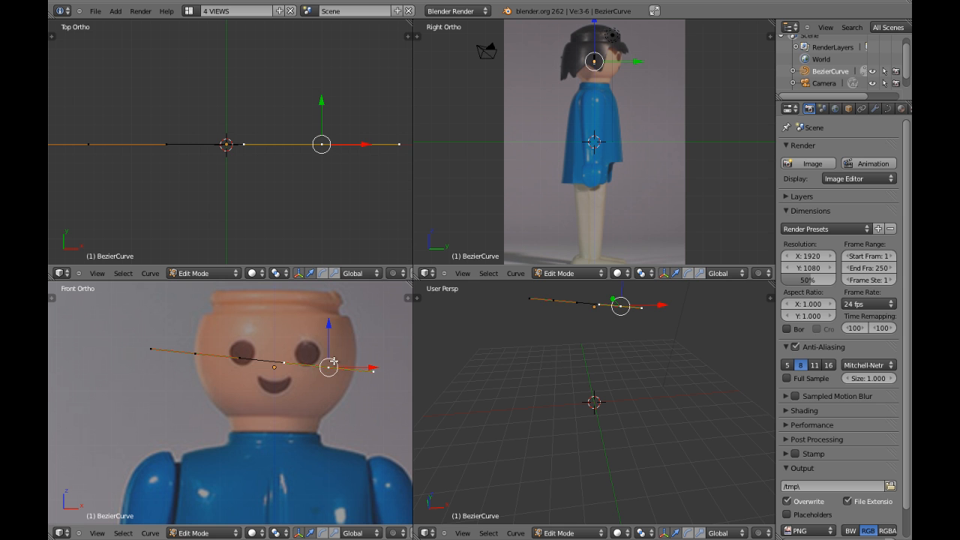
{"action": "key", "text": "g"}
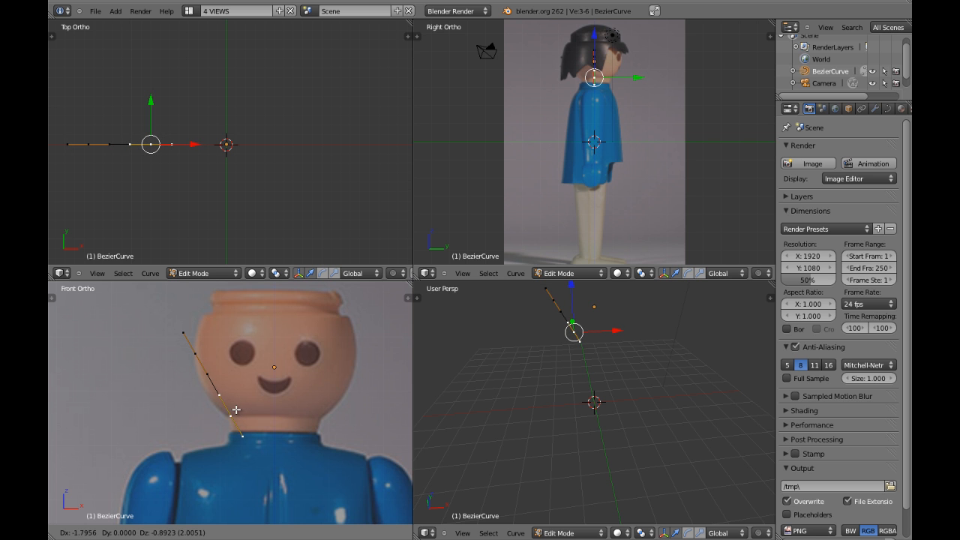
{"action": "left_click", "coordinate": [233, 412]}
{"action": "scroll", "coordinate": [229, 412], "scroll_direction": "up", "scroll_amount": 1}
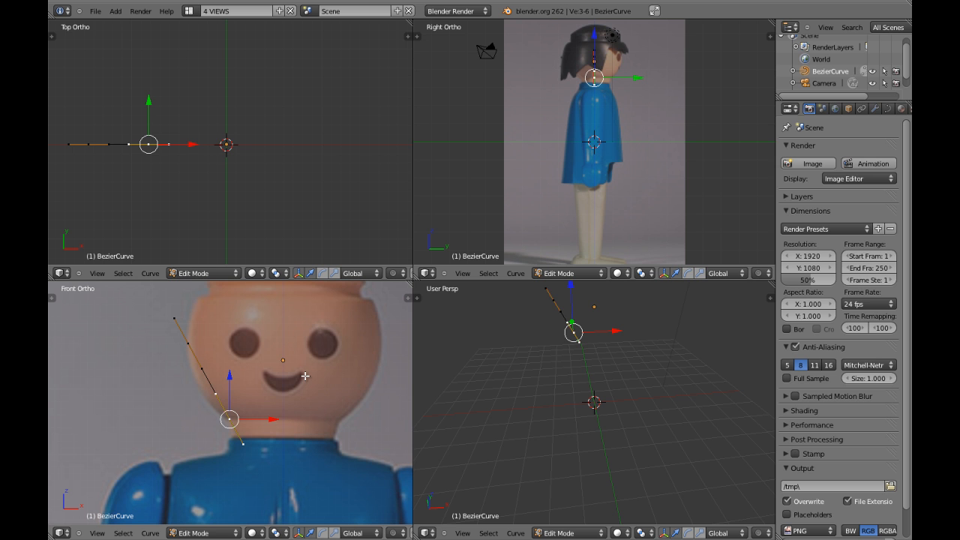
- Extrude the control point at eye level about 0.70 units up along the head's outline to its upper left corner
{"action": "key", "text": "ctrl+Up"}
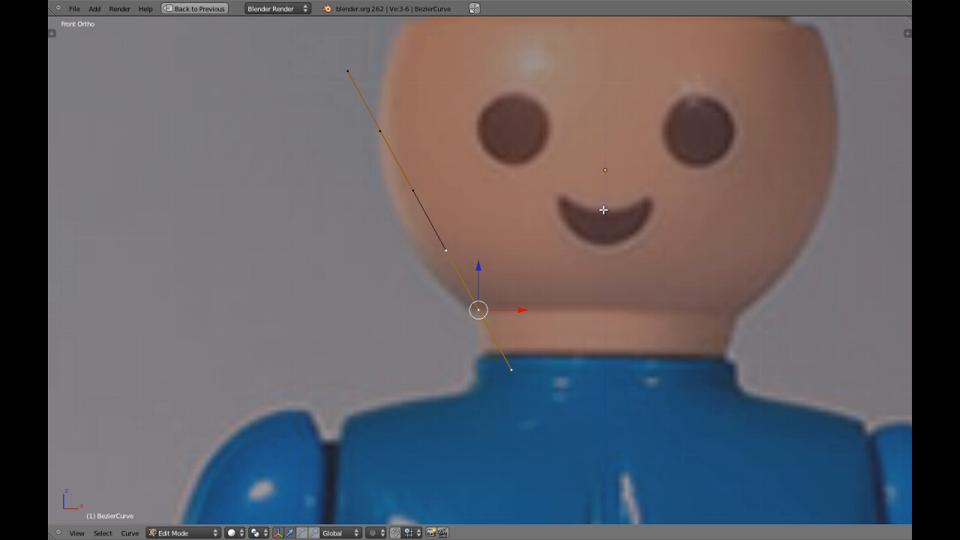
{"action": "middle_click_drag", "start_coordinate": [565, 169], "coordinate": [455, 248], "text": "shift"}
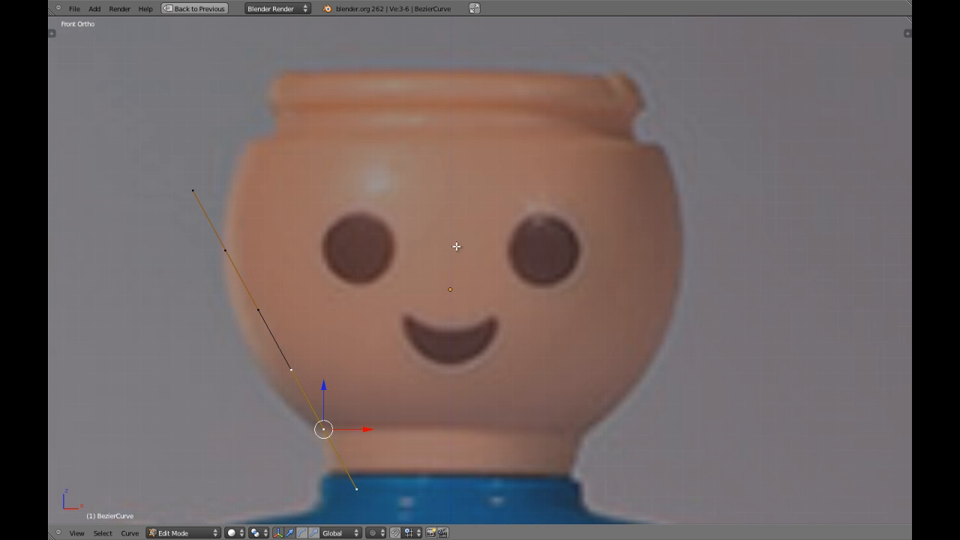
{"action": "middle_click_drag", "start_coordinate": [356, 227], "coordinate": [347, 240], "text": "shift"}
{"action": "middle_click_drag", "start_coordinate": [353, 274], "coordinate": [343, 202], "text": "shift"}
{"action": "right_click", "coordinate": [243, 199]}
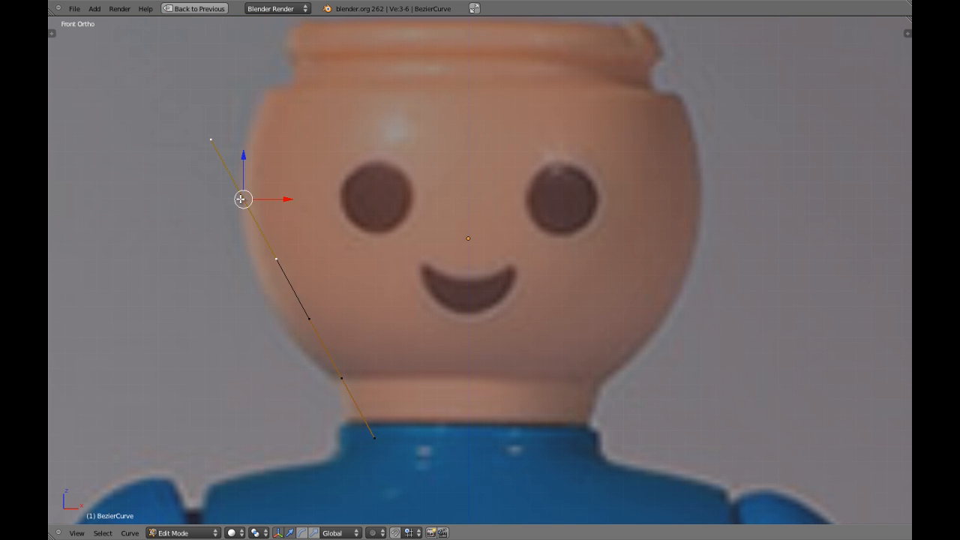
{"action": "right_click", "coordinate": [343, 378]}
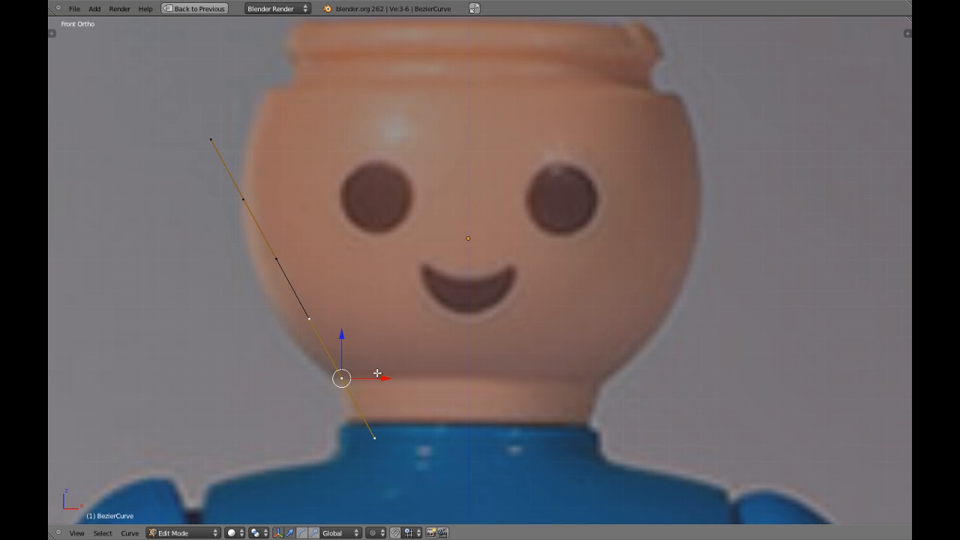
{"action": "middle_click_drag", "start_coordinate": [368, 161], "coordinate": [403, 261], "text": "shift"}
{"action": "right_click", "coordinate": [294, 313]}
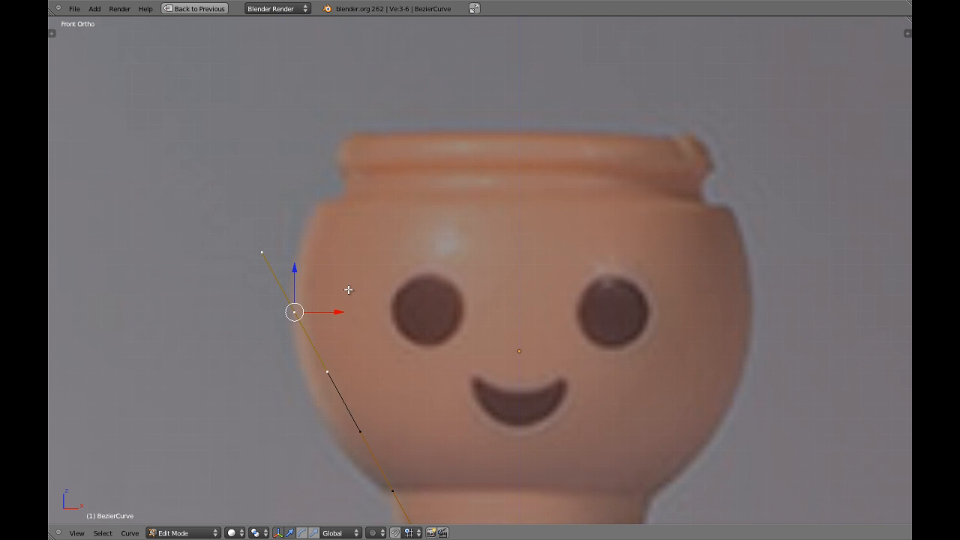
{"action": "key", "text": "e"}
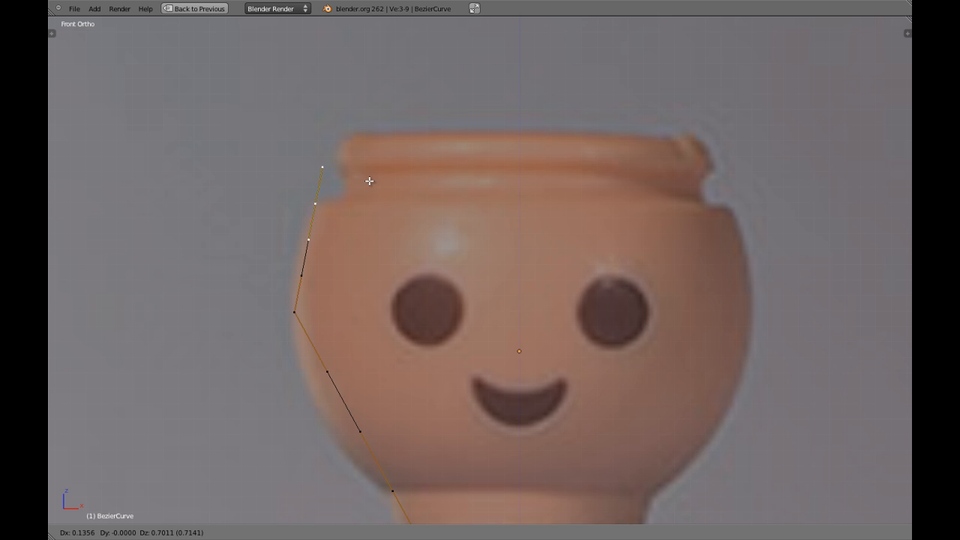
{"action": "left_click", "coordinate": [369, 181]}
- Extrude the profile inward along X to form the head's shoulder, and extrude up to the underside of the rim
{"action": "key", "text": "e"}
{"action": "key", "text": "x"}
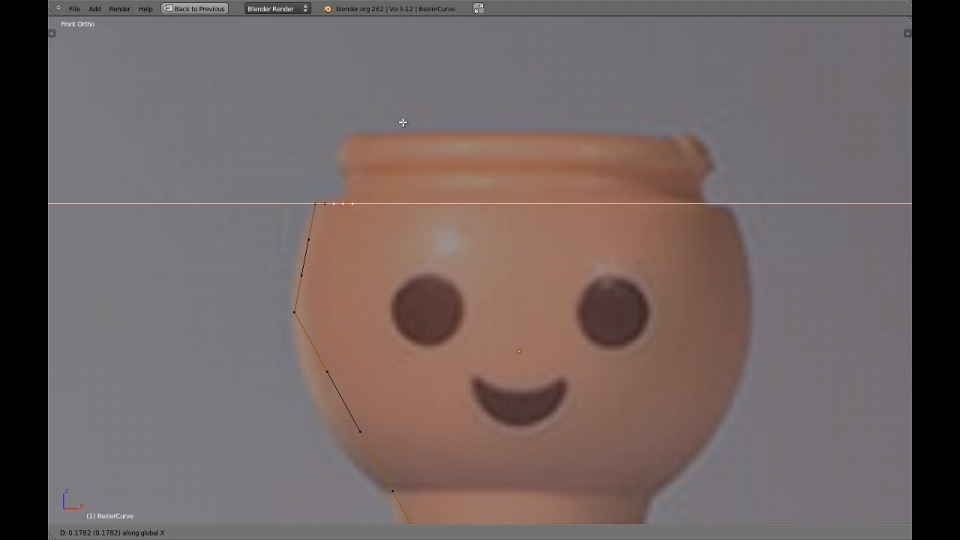
{"action": "left_click", "coordinate": [408, 122]}
{"action": "key", "text": "e"}
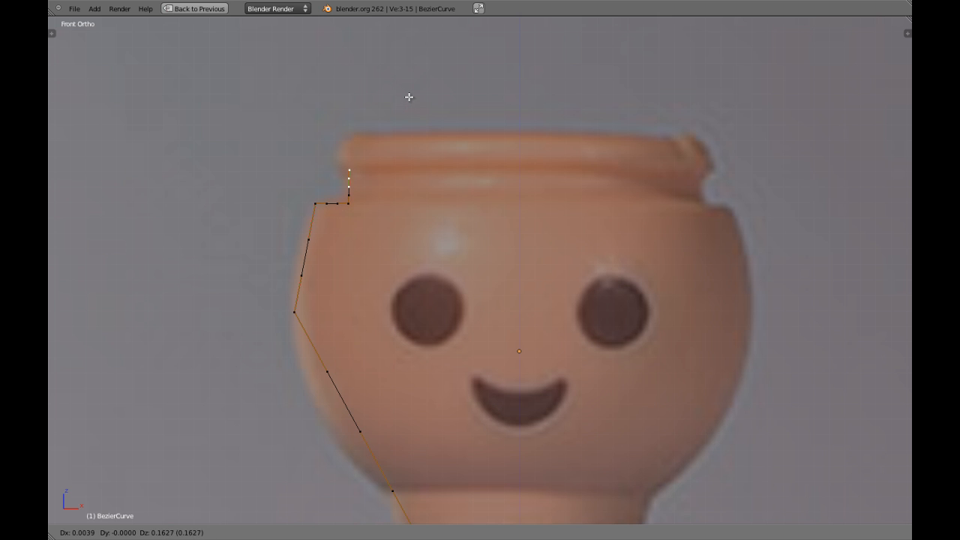
{"action": "left_click", "coordinate": [405, 90]}
- Extrude the profile outward around the rim's left bulge, up to its top edge, and slightly inward along X
{"action": "key", "text": "e"}
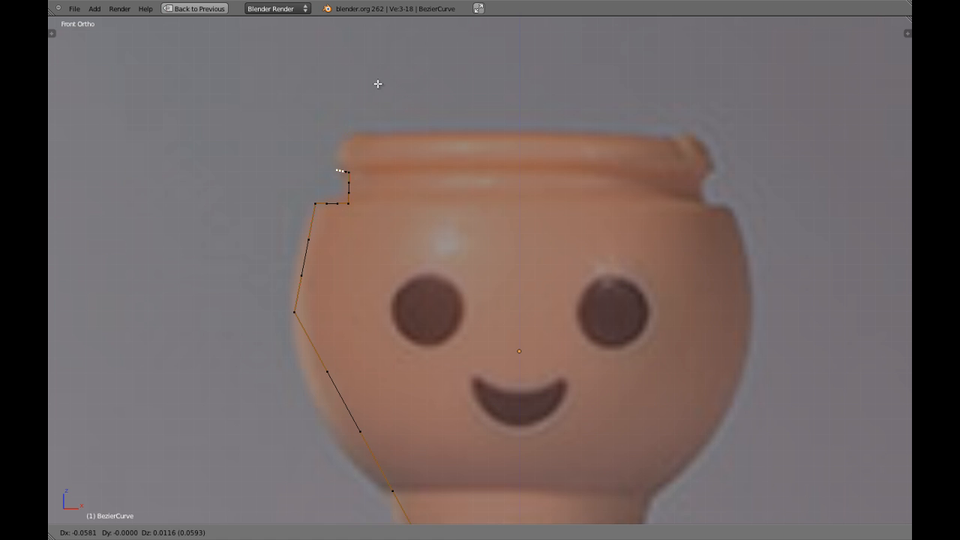
{"action": "left_click", "coordinate": [370, 76]}
{"action": "key", "text": "e"}
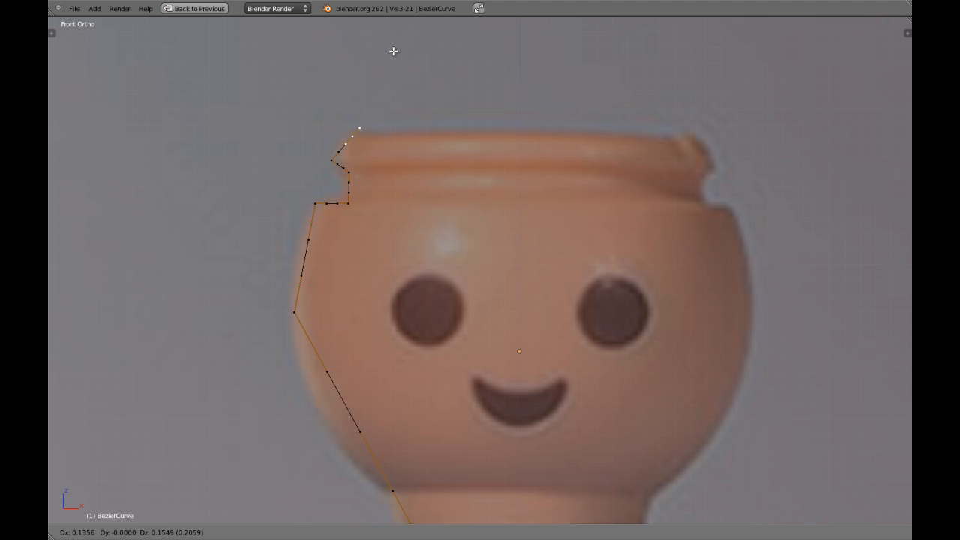
{"action": "left_click", "coordinate": [394, 51]}
{"action": "key", "text": "e"}
{"action": "key", "text": "x"}
{"action": "left_click", "coordinate": [413, 51]}
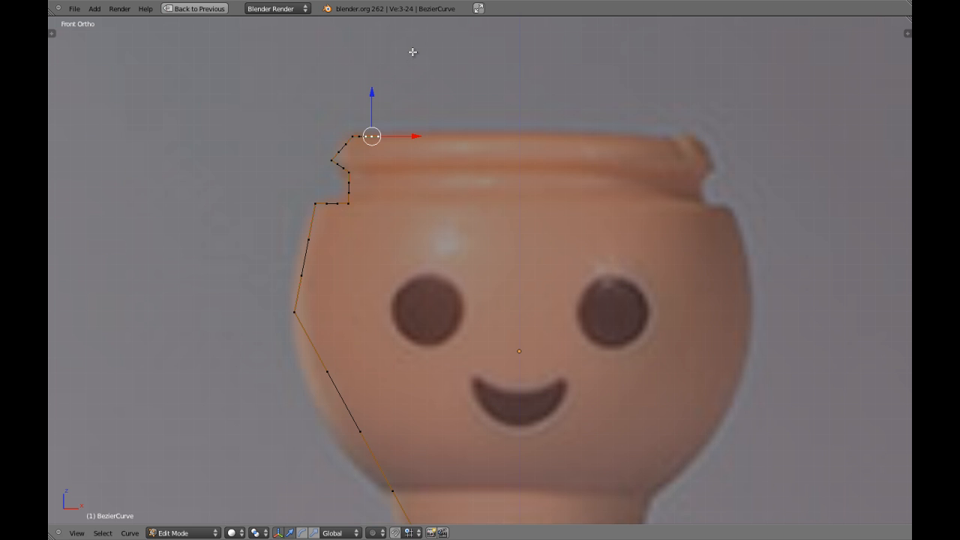
- Extrude the head's inner wall about 1.3 units down along Z, and extrude its sloping floor to the centre line at the mouth
{"action": "key", "text": "e"}
{"action": "key", "text": "z"}
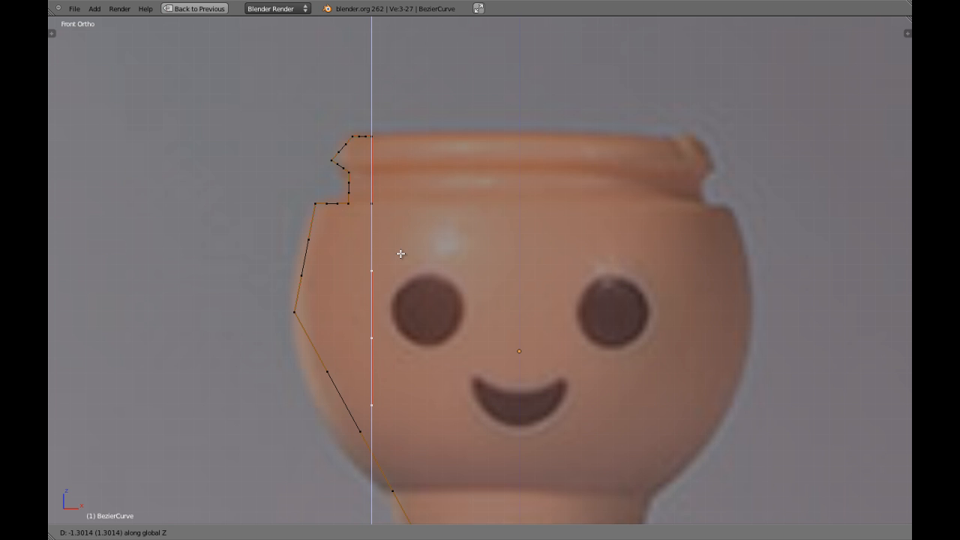
{"action": "left_click", "coordinate": [400, 254]}
{"action": "key", "text": "e"}
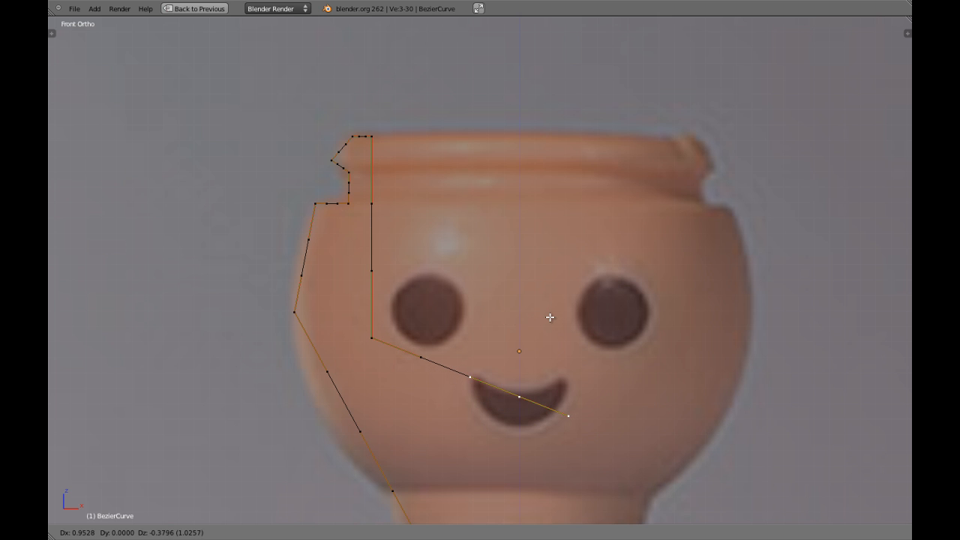
{"action": "left_click", "coordinate": [549, 318]}
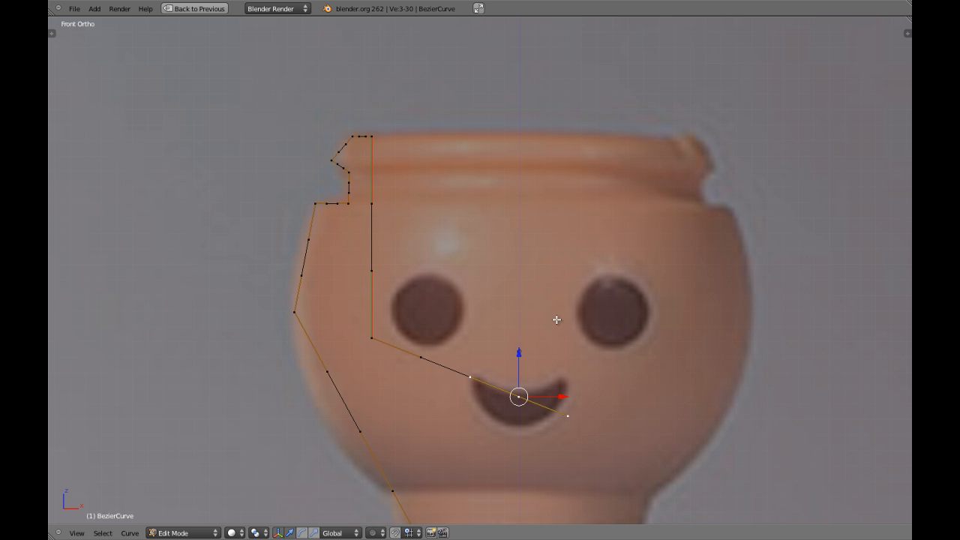
- Set the X coordinate of the inner floor's end point to 0, and deselect everything
{"action": "middle_click_drag", "start_coordinate": [562, 422], "coordinate": [518, 372], "text": "shift"}
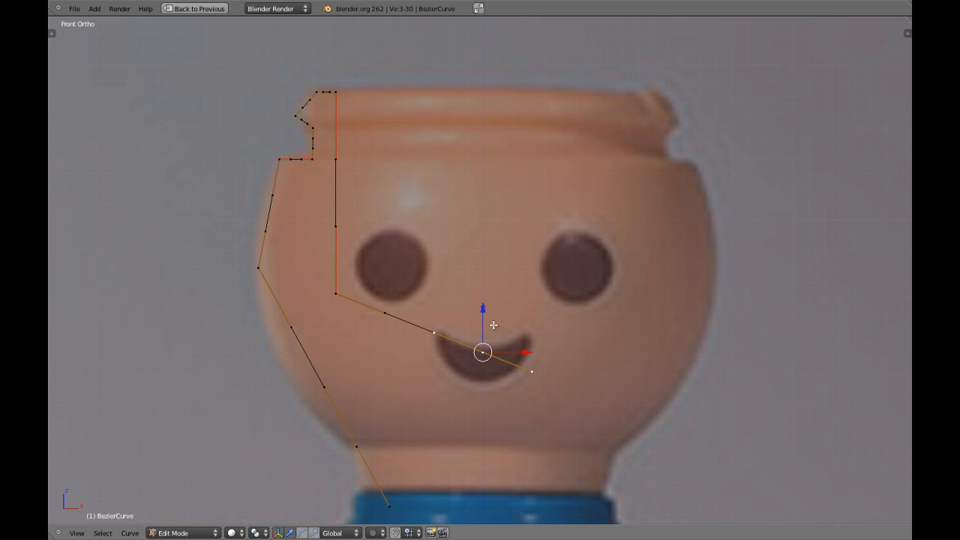
{"action": "middle_click_drag", "start_coordinate": [586, 363], "coordinate": [553, 349], "text": "shift"}
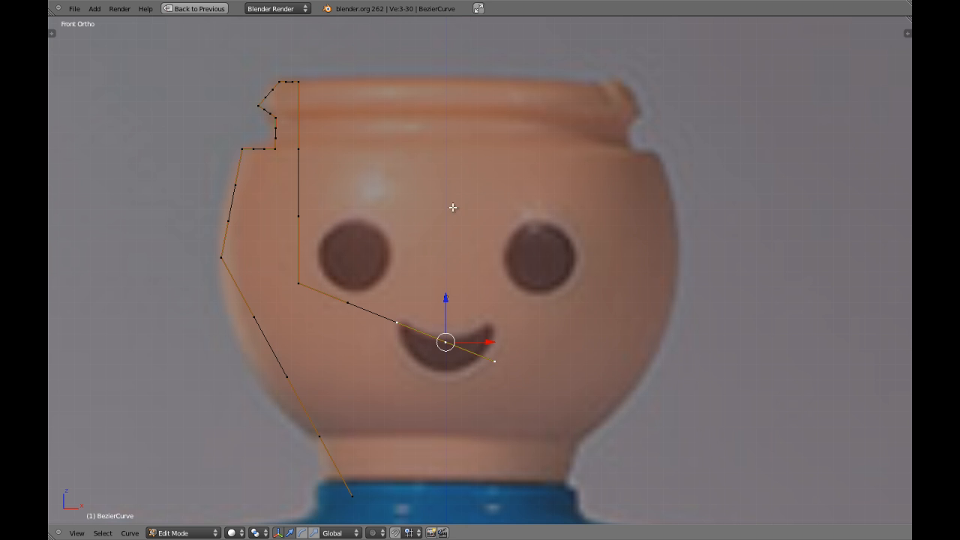
{"action": "key", "text": "n"}
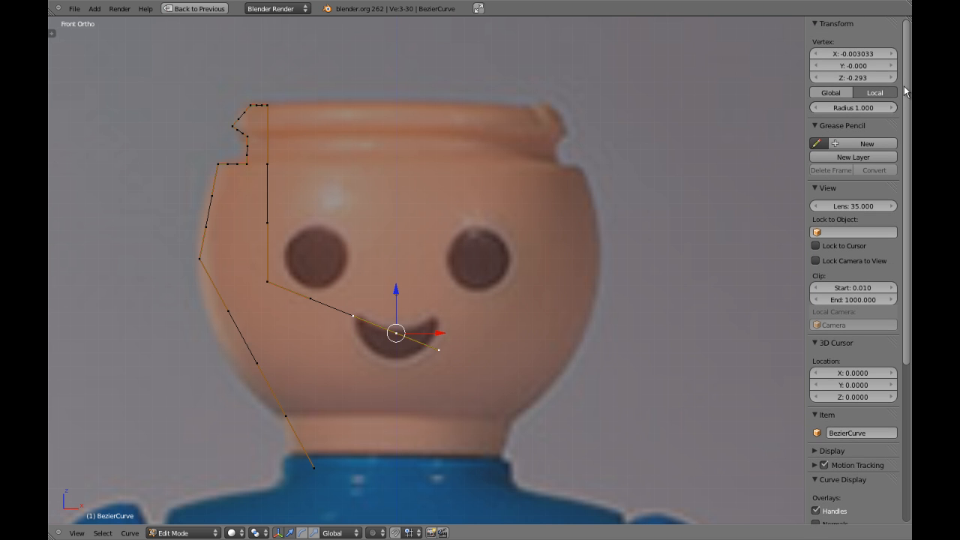
{"action": "left_click", "coordinate": [859, 55]}
{"action": "type", "text": "0"}
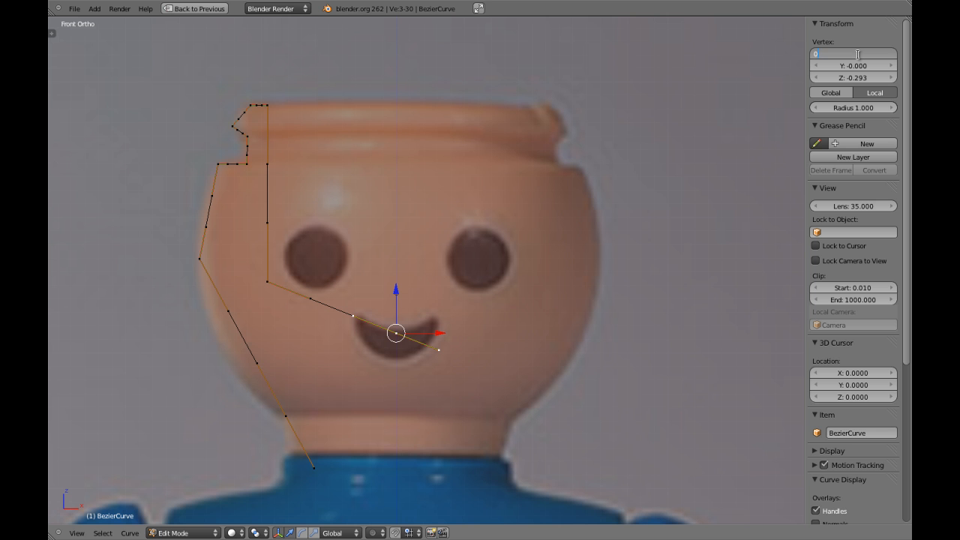
{"action": "key", "text": "Return"}
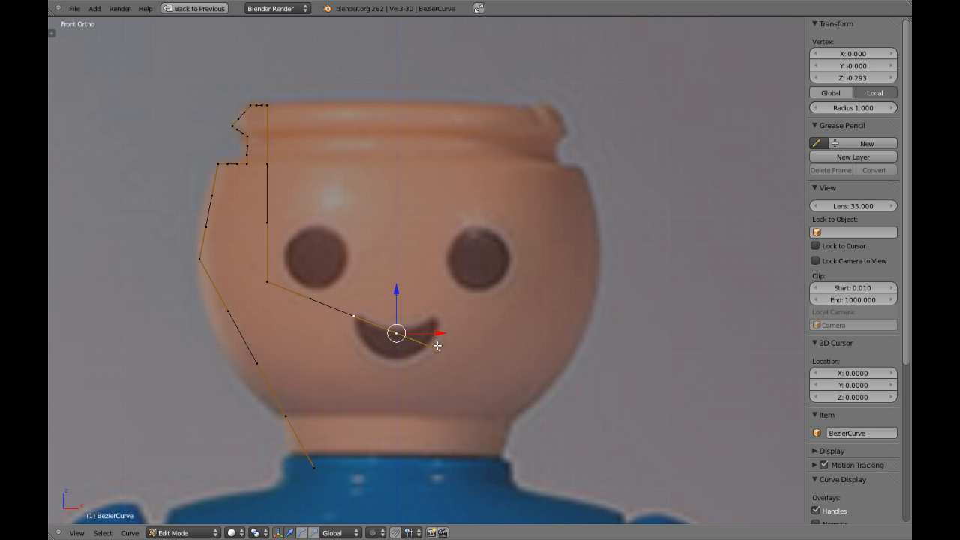
{"action": "key", "text": "a"}
- Extrude the control point at the top of the neck about 0.28 units down along the neck's left edge to the collar
{"action": "middle_click_drag", "start_coordinate": [370, 367], "coordinate": [387, 315], "text": "shift"}
{"action": "middle_click_drag", "start_coordinate": [381, 371], "coordinate": [381, 319], "text": "shift"}
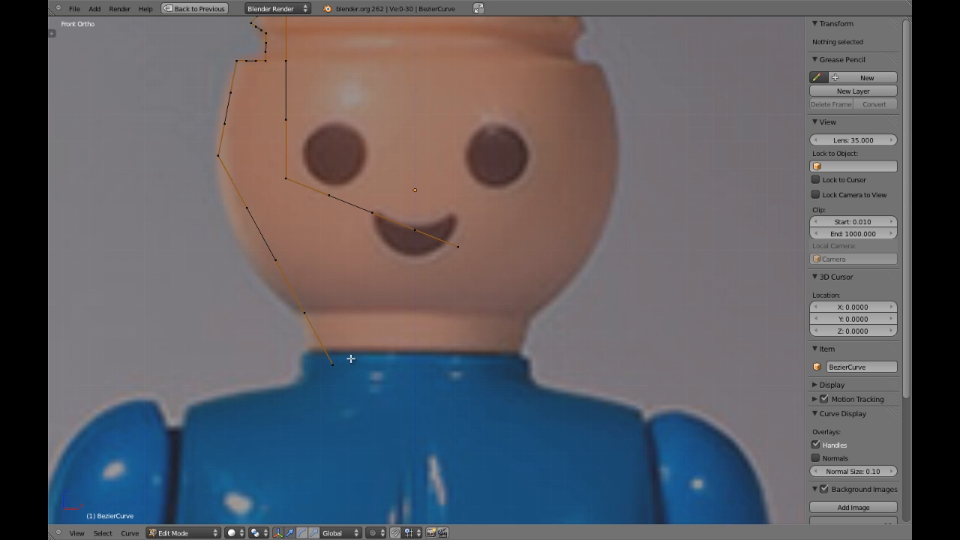
{"action": "right_click", "coordinate": [303, 313]}
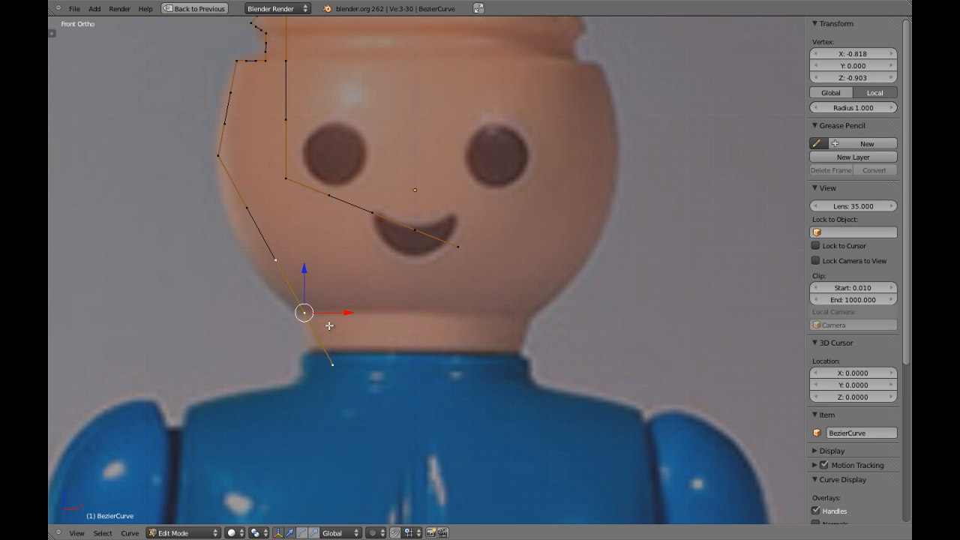
{"action": "key", "text": "e"}
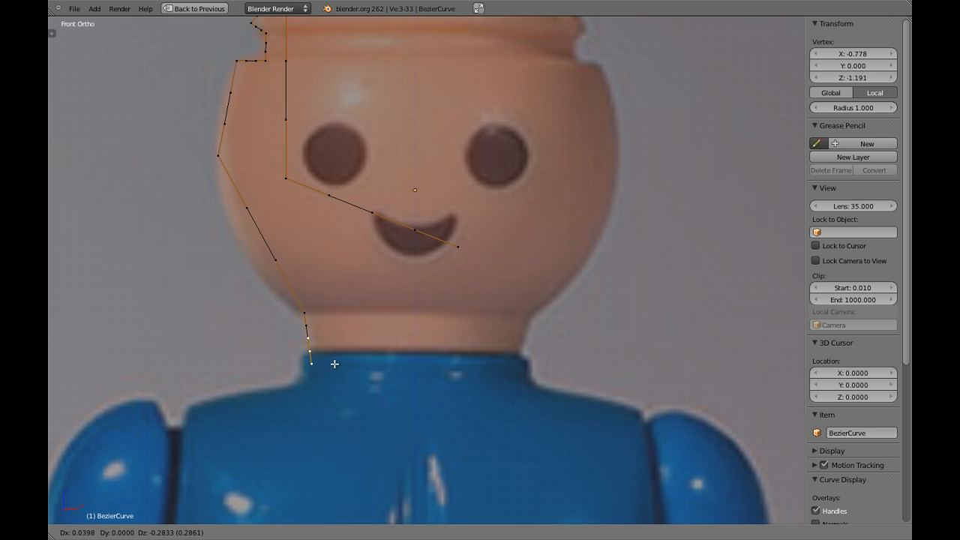
{"action": "left_click", "coordinate": [334, 364]}
- Extrude the neck profile inward along X at the collar, and extrude it down into the torso
{"action": "key", "text": "e"}
{"action": "key", "text": "x"}
{"action": "left_click", "coordinate": [366, 362]}
{"action": "key", "text": "e"}
{"action": "left_click", "coordinate": [373, 407]}
- Extrude the profile's lower end inside the torso horizontally along X to just past the figure's centre line
{"action": "key", "text": "e"}
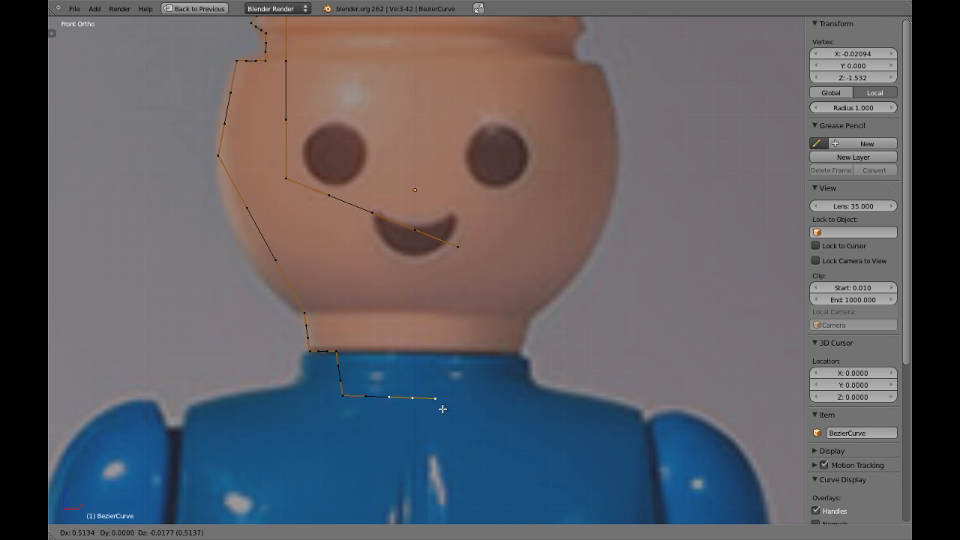
{"action": "key", "text": "x"}
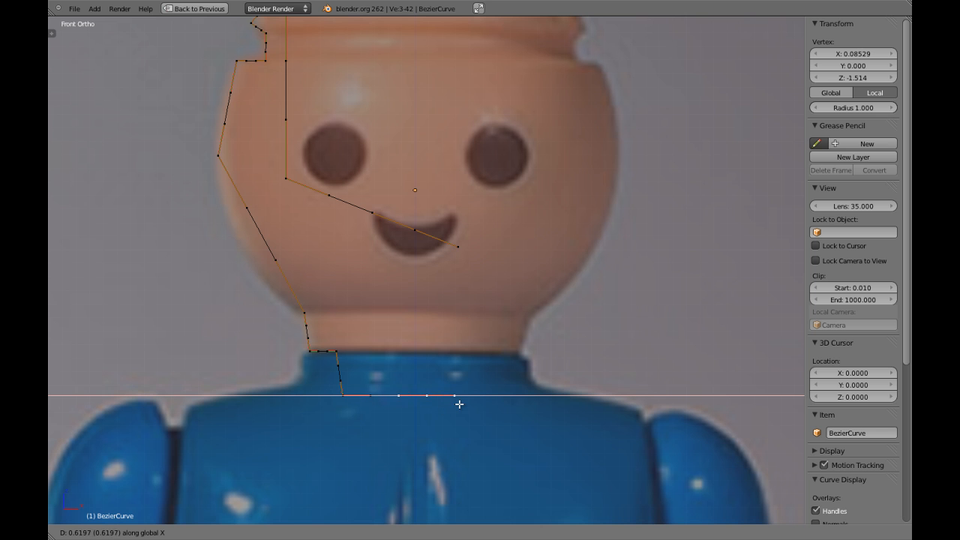
{"action": "left_click", "coordinate": [459, 405]}
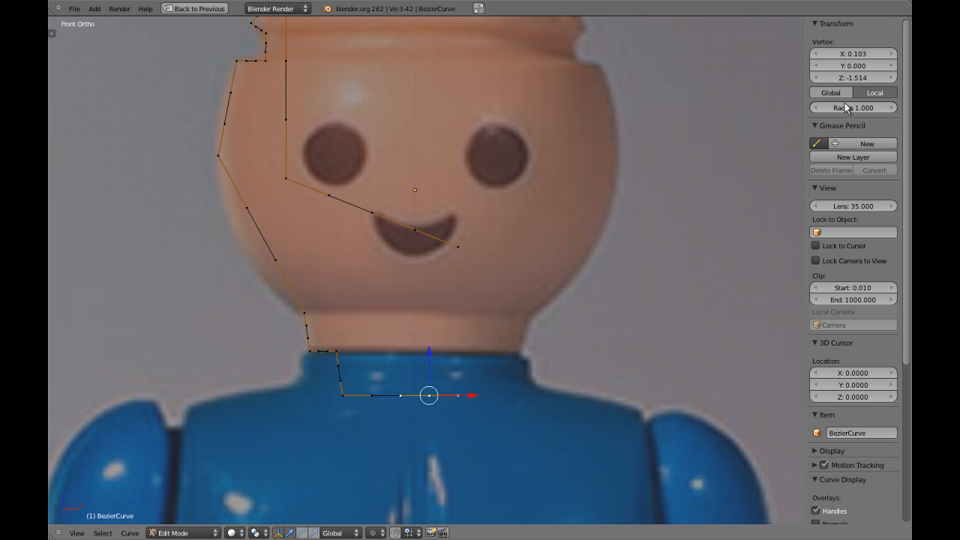
- Set the X coordinate of the profile's lower end point to 0 and deselect everything
{"action": "left_click", "coordinate": [859, 54]}
{"action": "type", "text": "0"}
{"action": "key", "text": "Return"}
{"action": "key", "text": "a"}
- Examine the traced profile from rim to neck against the reference photo
{"action": "middle_click_drag", "start_coordinate": [489, 148], "coordinate": [488, 185], "text": "shift"}
{"action": "middle_click_drag", "start_coordinate": [405, 145], "coordinate": [408, 174], "text": "shift"}
{"action": "scroll", "coordinate": [408, 172], "scroll_direction": "up", "scroll_amount": 1}
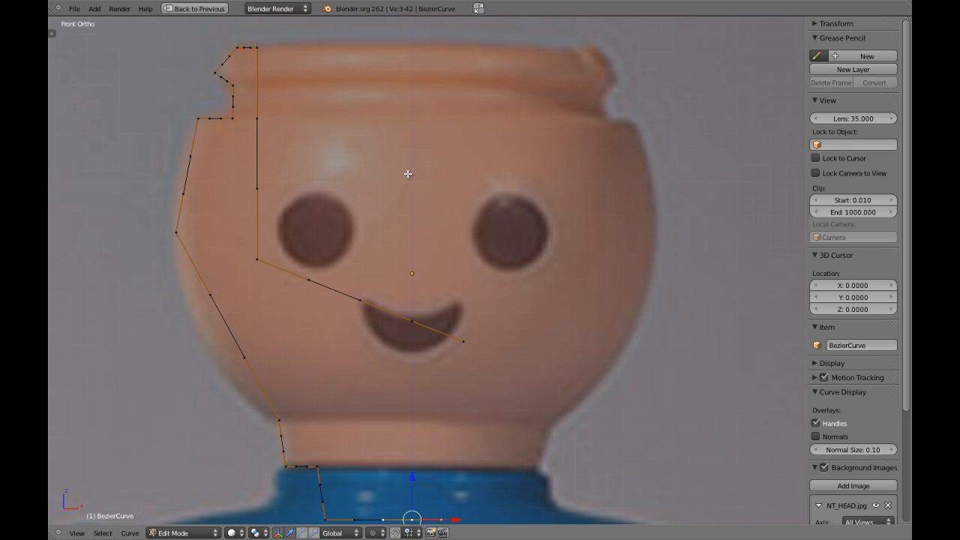
{"action": "middle_click_drag", "start_coordinate": [377, 140], "coordinate": [381, 161], "text": "shift"}
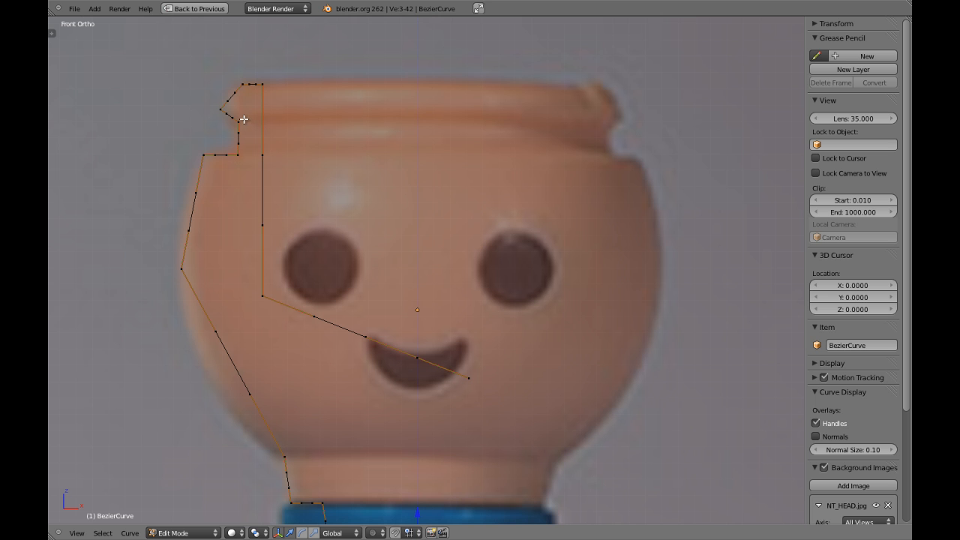
{"action": "middle_click_drag", "start_coordinate": [298, 300], "coordinate": [330, 268], "text": "shift"}
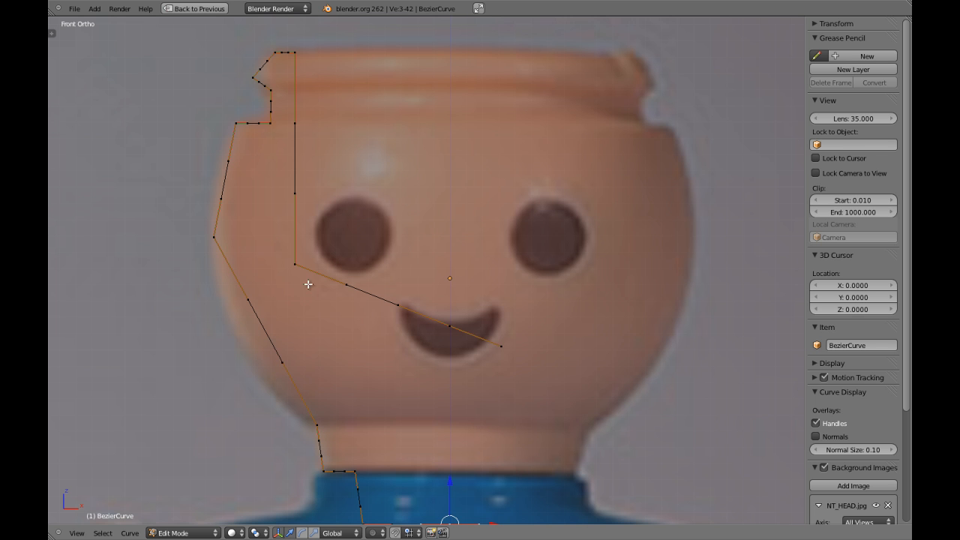
{"action": "middle_click_drag", "start_coordinate": [318, 306], "coordinate": [321, 247], "text": "shift"}
{"action": "middle_click_drag", "start_coordinate": [365, 201], "coordinate": [362, 249], "text": "shift"}
{"action": "middle_click_drag", "start_coordinate": [363, 155], "coordinate": [361, 224], "text": "shift"}
{"action": "mouse_move", "coordinate": [328, 319]}
{"action": "middle_mouse_down", "text": "shift"}
{"action": "mouse_move", "coordinate": [340, 246]}
{"action": "mouse_move", "coordinate": [355, 252]}
{"action": "middle_mouse_up", "text": "shift"}
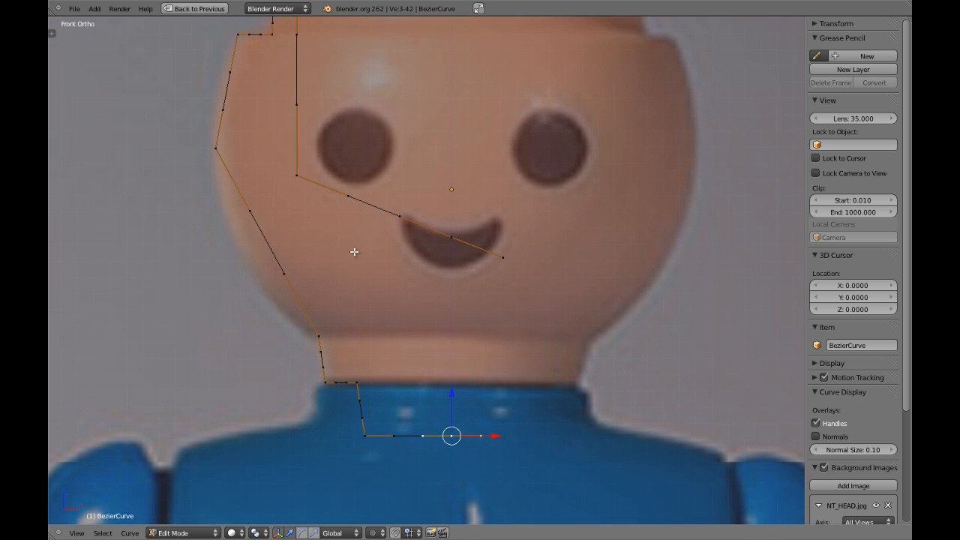
{"action": "middle_click_drag", "start_coordinate": [358, 170], "coordinate": [349, 263], "text": "shift"}
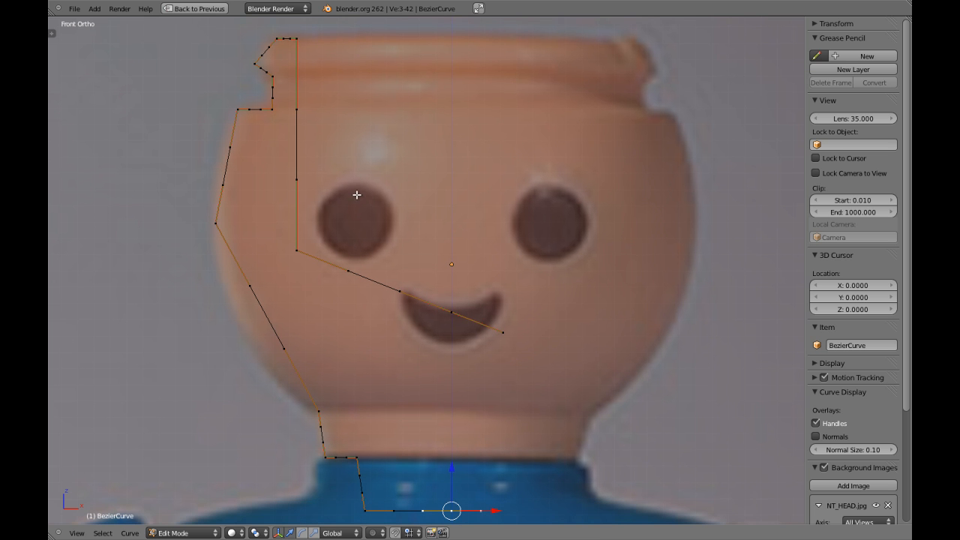
- Give the widest cheek point Free handles and pull its lower handle outward and down to curve the cheek
{"action": "right_click", "coordinate": [216, 223]}
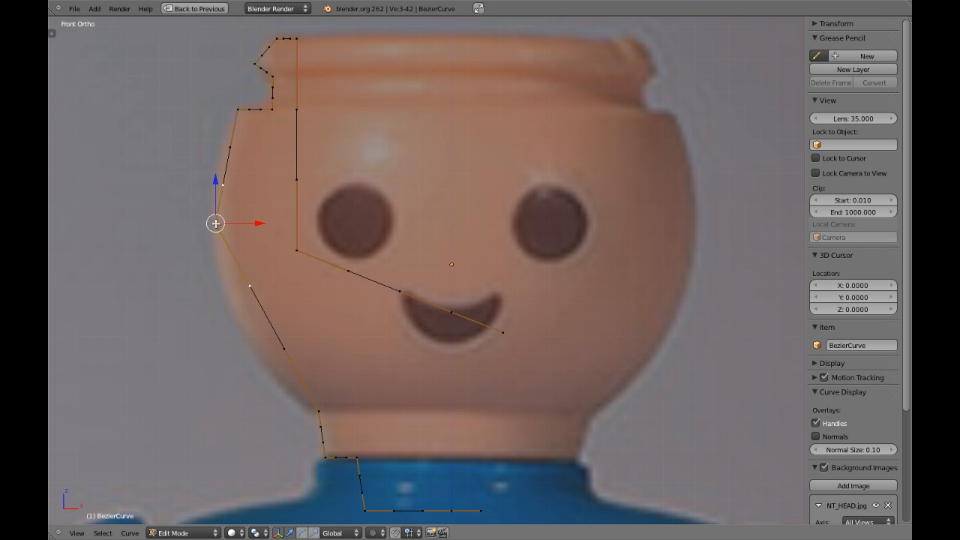
{"action": "left_click", "coordinate": [251, 286]}
{"action": "key", "text": "v"}
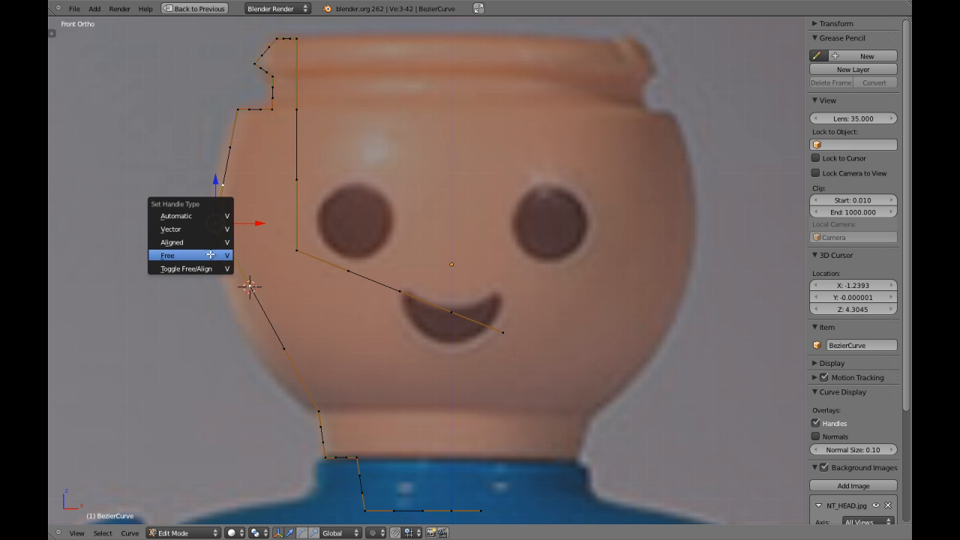
{"action": "left_click", "coordinate": [211, 255]}
{"action": "right_click", "coordinate": [251, 286]}
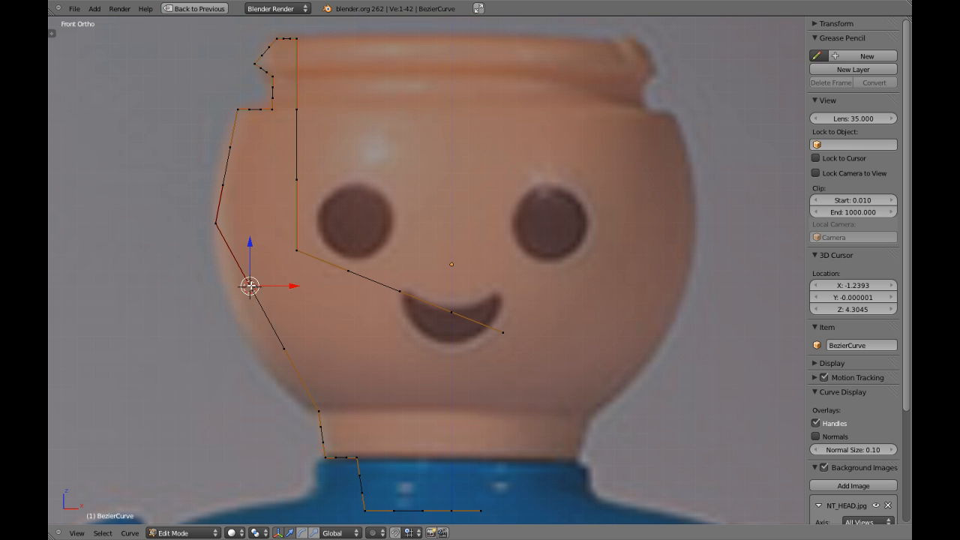
{"action": "left_click", "coordinate": [251, 286]}
{"action": "key", "text": "g"}
{"action": "left_click", "coordinate": [256, 307]}
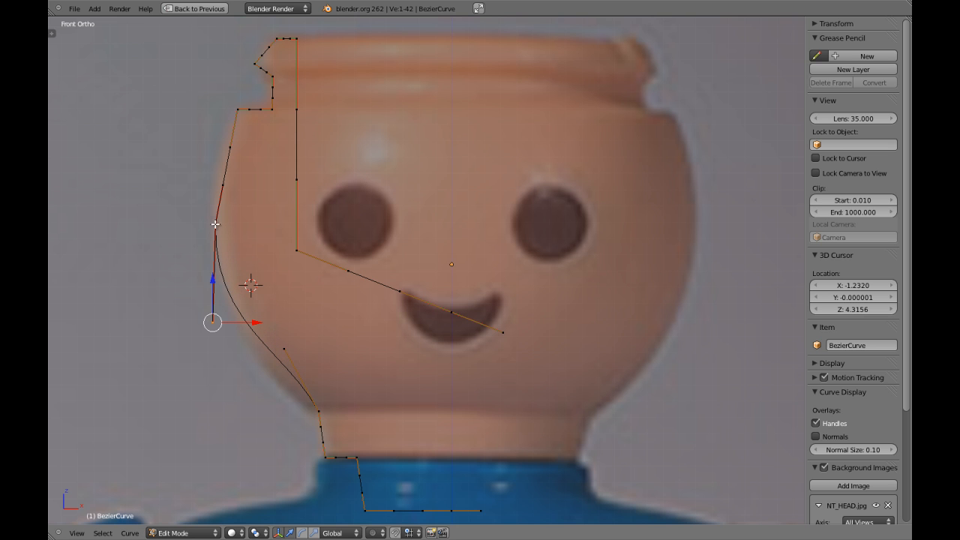
- Undo the handle move and set the widest cheek point's handles to Vector
{"action": "key", "text": "ctrl+z"}
{"action": "key", "text": "ctrl+z"}
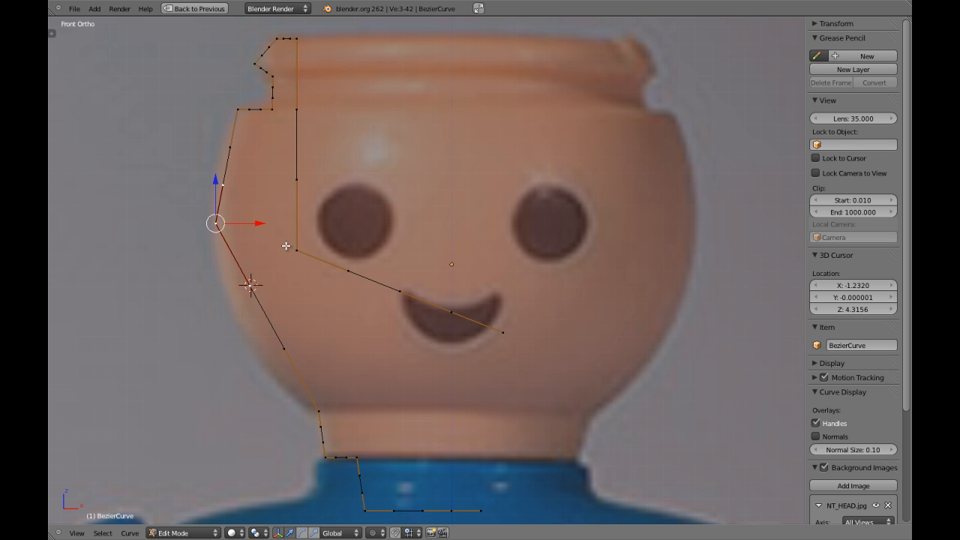
{"action": "key", "text": "v"}
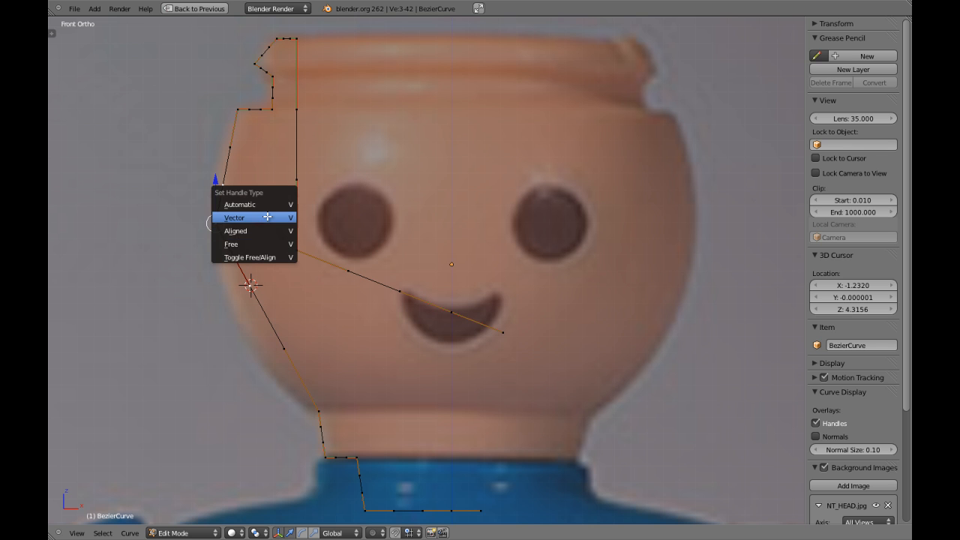
{"action": "left_click", "coordinate": [267, 217]}
- Subdivide the curve segment between the widest cheek point and the top of the neck in front view
{"action": "middle_click_drag", "start_coordinate": [412, 206], "coordinate": [390, 197], "text": "shift"}
{"action": "scroll", "coordinate": [390, 196], "scroll_direction": "down", "scroll_amount": 3}
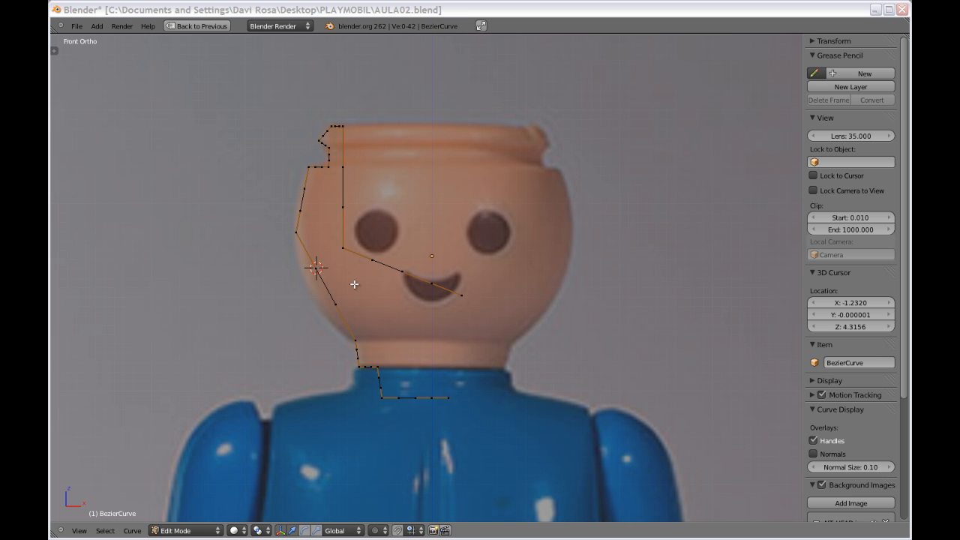
{"action": "mouse_move", "coordinate": [384, 285]}
{"action": "middle_mouse_down"}
{"action": "mouse_move", "coordinate": [393, 258]}
{"action": "mouse_move", "coordinate": [366, 282]}
{"action": "middle_mouse_up"}
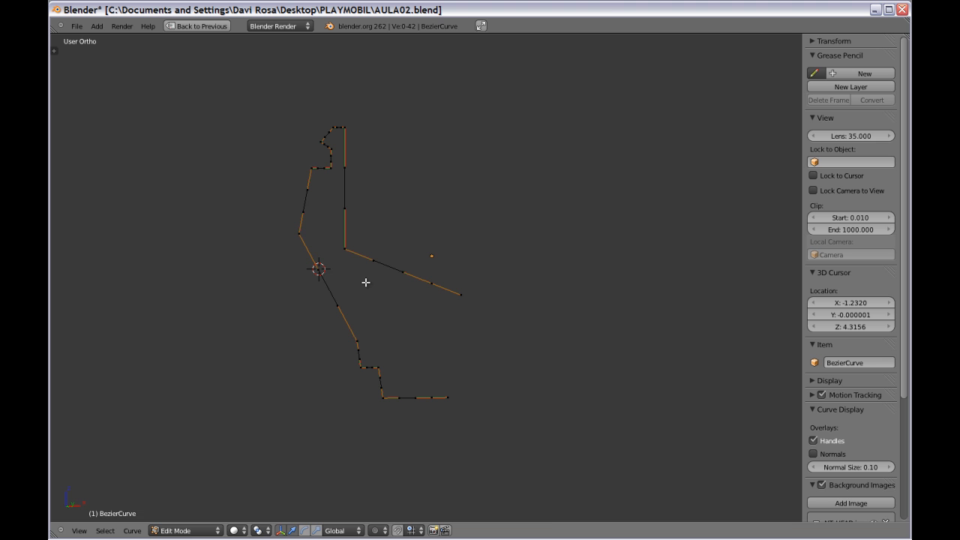
{"action": "key", "text": "KP_1"}
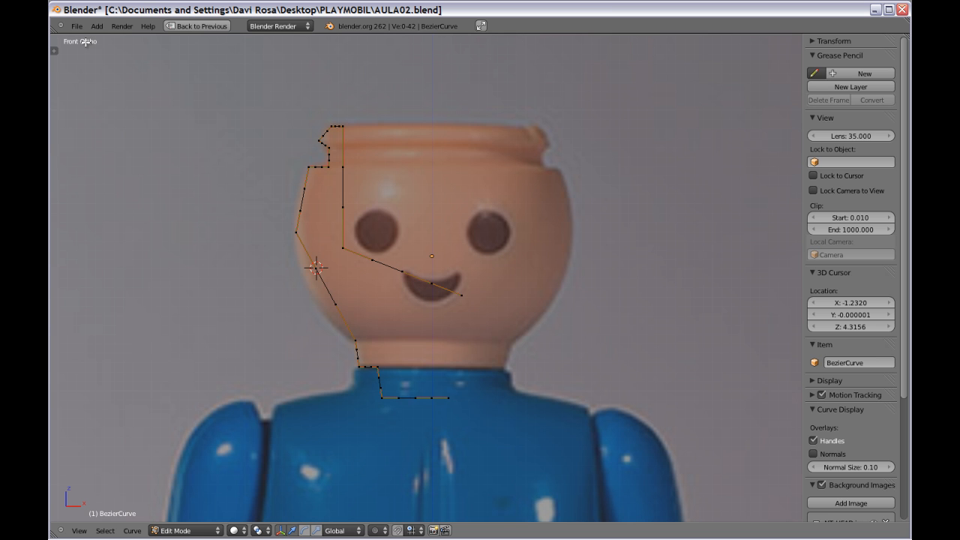
{"action": "scroll", "coordinate": [455, 252], "scroll_direction": "up", "scroll_amount": 1}
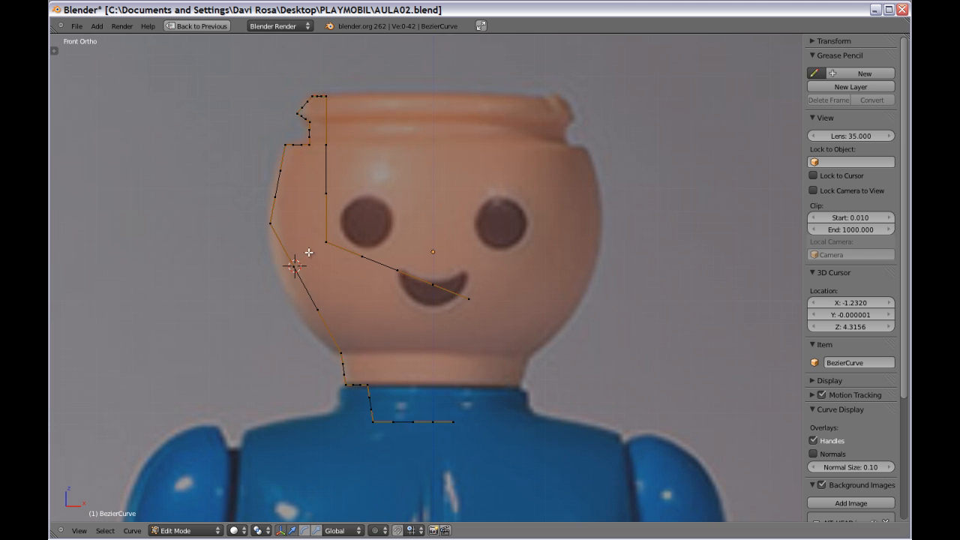
{"action": "scroll", "coordinate": [308, 264], "scroll_direction": "up", "scroll_amount": 2}
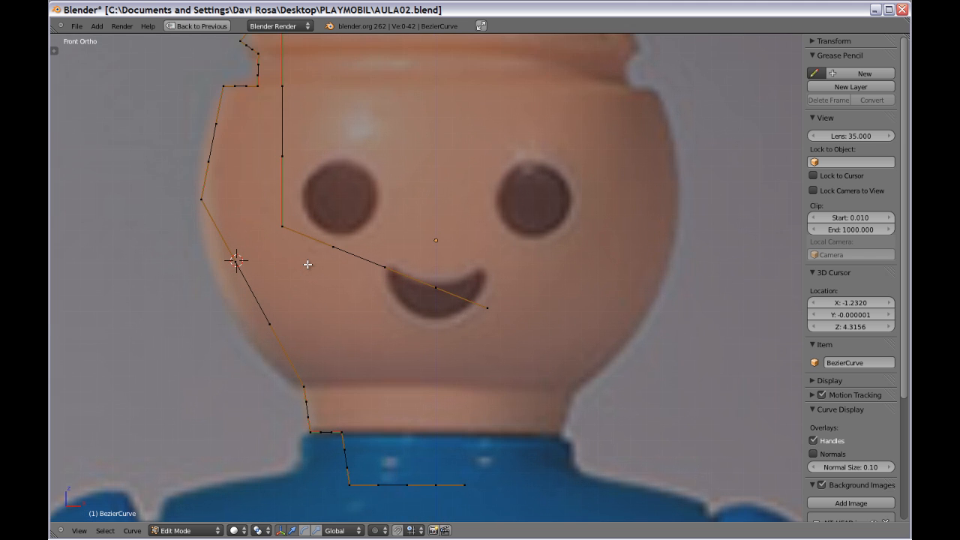
{"action": "right_click", "coordinate": [202, 200]}
{"action": "right_click", "coordinate": [304, 385], "text": "shift"}
{"action": "key", "text": "w"}
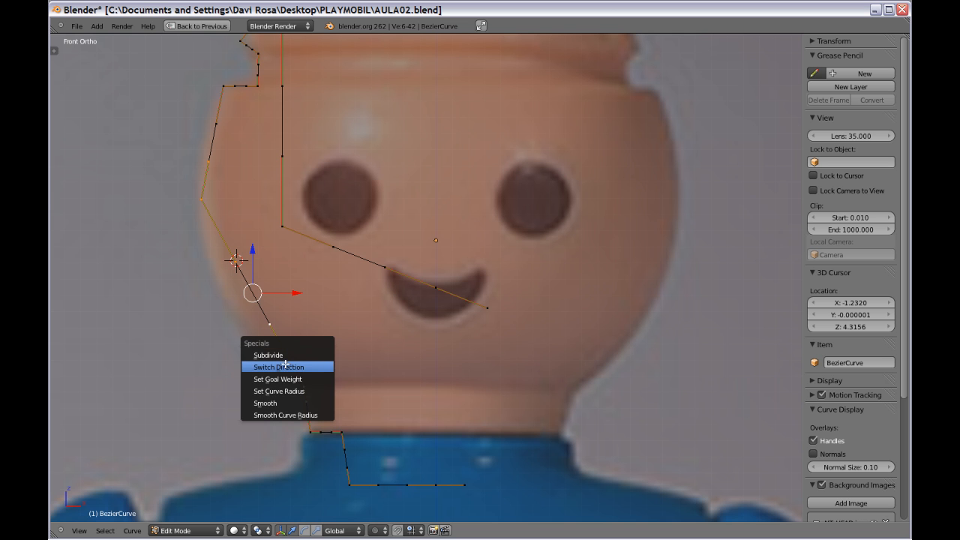
{"action": "left_click", "coordinate": [283, 356]}
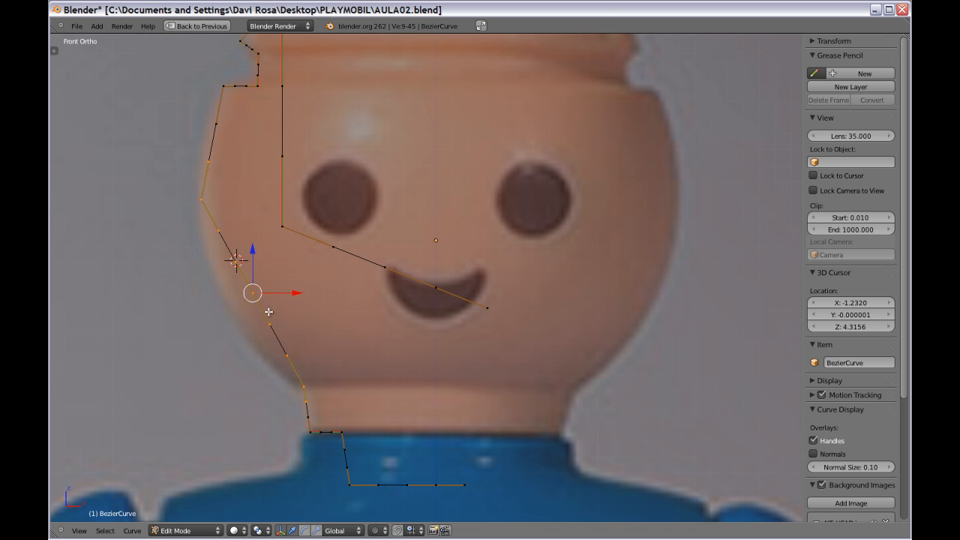
- Move the new midpoint of the lower cheek about 0.26 units outward and down onto the head's outline
{"action": "key", "text": "a"}
{"action": "right_click", "coordinate": [252, 292]}
{"action": "key", "text": "g"}
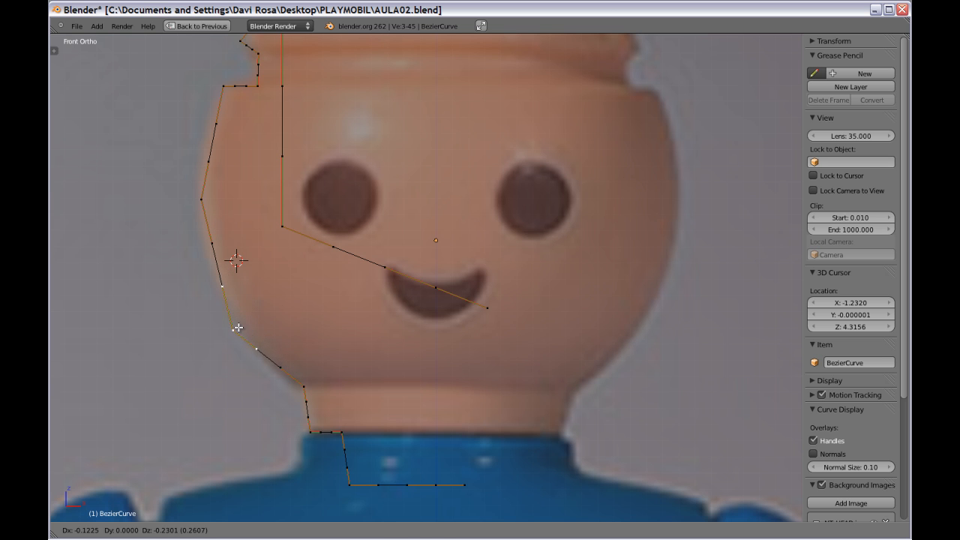
{"action": "left_click", "coordinate": [240, 328]}
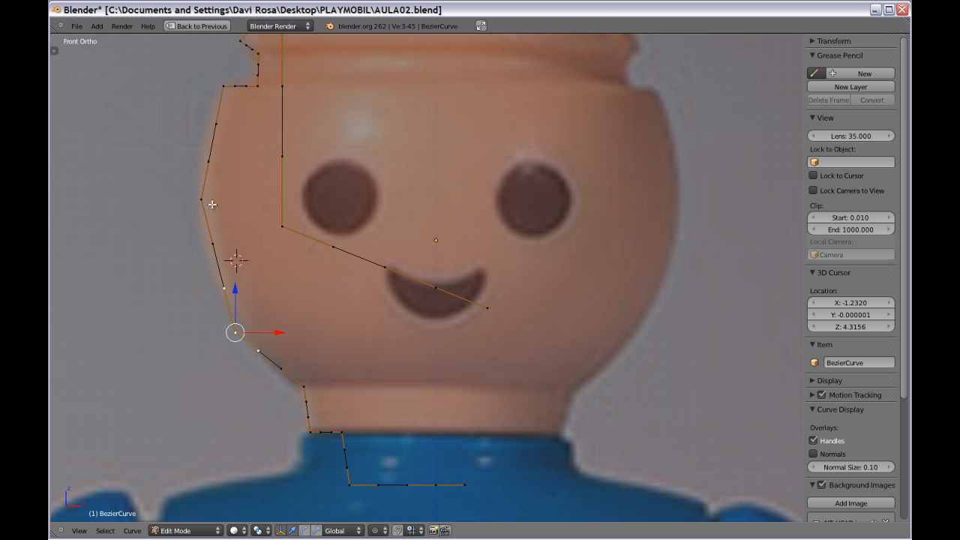
- Subdivide the segment between the widest point and the shoulder below the rim, and move the new point outward onto the outline
{"action": "right_click", "coordinate": [202, 199]}
{"action": "right_click", "coordinate": [224, 84], "text": "shift"}
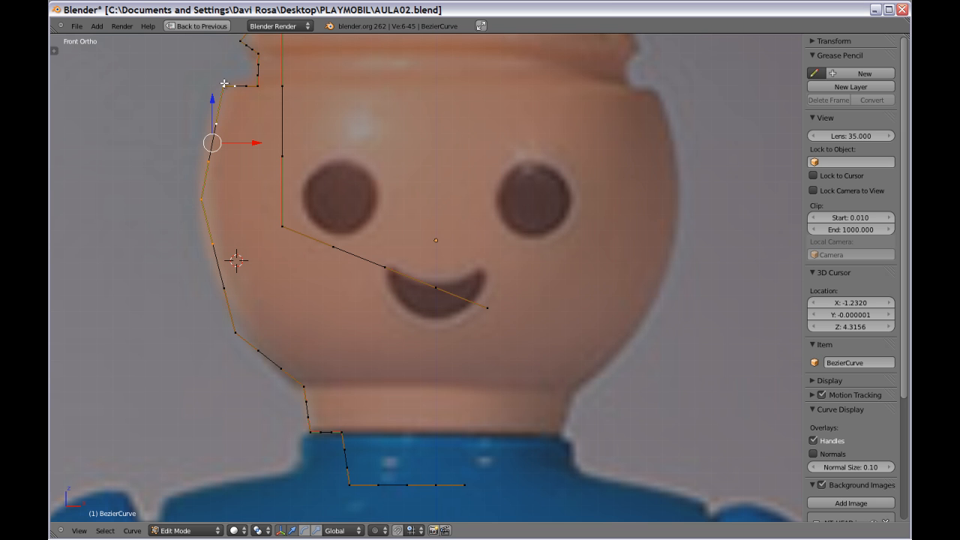
{"action": "key", "text": "w"}
{"action": "left_click", "coordinate": [207, 129]}
{"action": "key", "text": "g"}
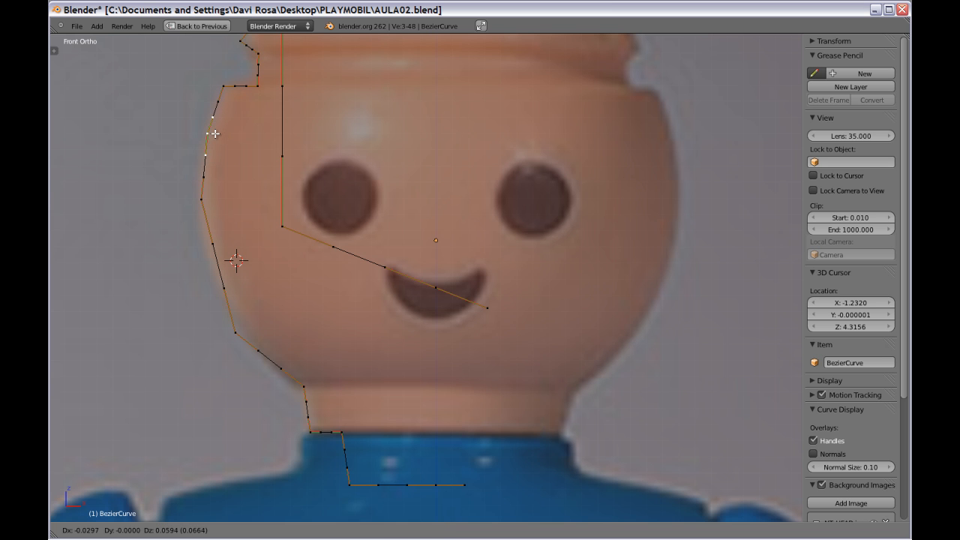
{"action": "left_click", "coordinate": [216, 133]}
{"action": "key", "text": "a"}
- Switch to Object Mode and convert the head profile curve to a mesh
{"action": "scroll", "coordinate": [362, 222], "scroll_direction": "up", "scroll_amount": 3, "text": "shift"}
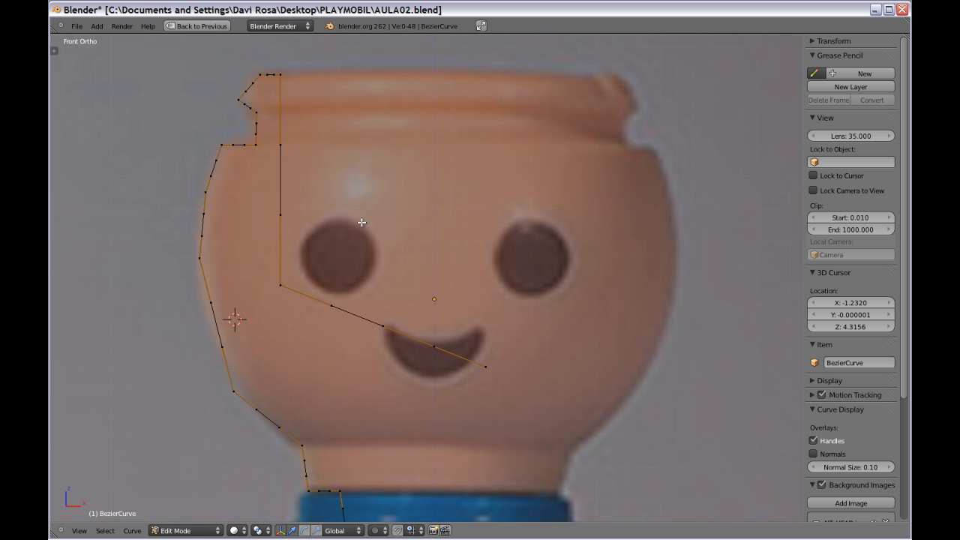
{"action": "scroll", "coordinate": [361, 201], "scroll_direction": "down", "scroll_amount": 1}
{"action": "scroll", "coordinate": [408, 230], "scroll_direction": "down", "scroll_amount": 2, "text": "shift"}
{"action": "scroll", "coordinate": [408, 230], "scroll_direction": "down", "scroll_amount": 2, "text": "shift"}
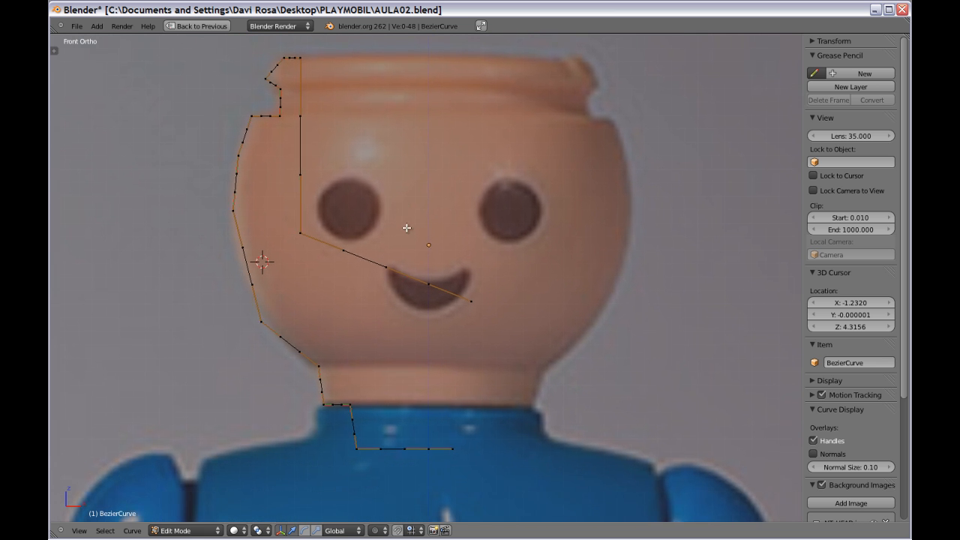
{"action": "scroll", "coordinate": [446, 213], "scroll_direction": "up", "scroll_amount": 1, "text": "shift"}
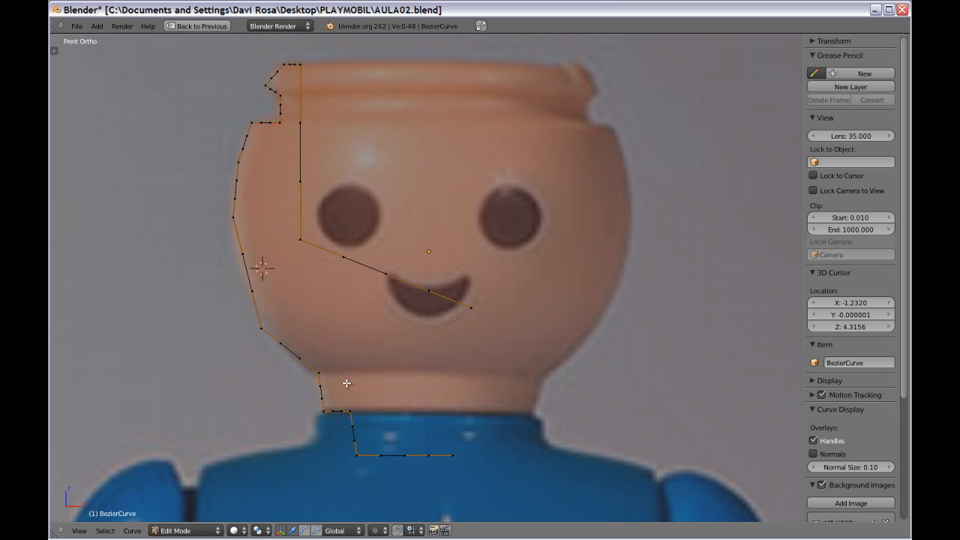
{"action": "left_click", "coordinate": [180, 532]}
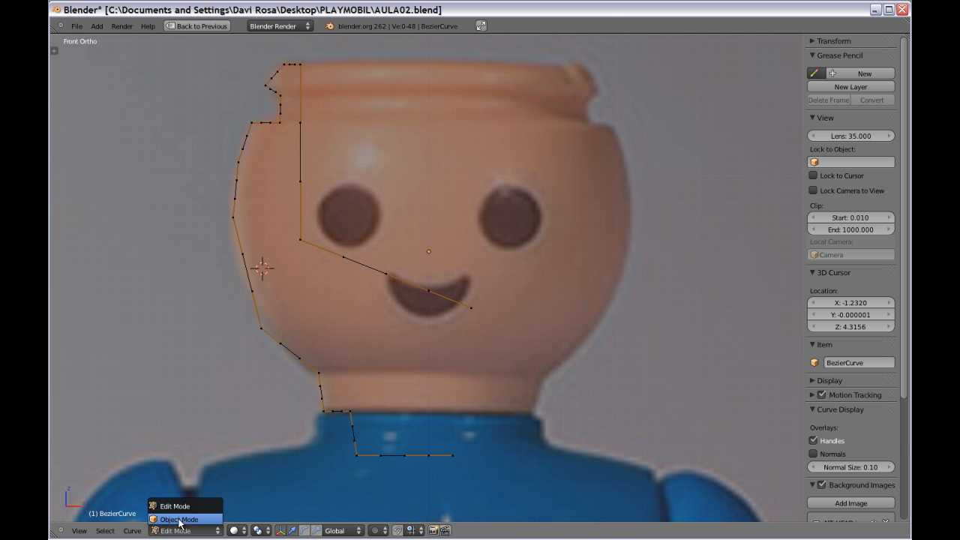
{"action": "left_click", "coordinate": [180, 520]}
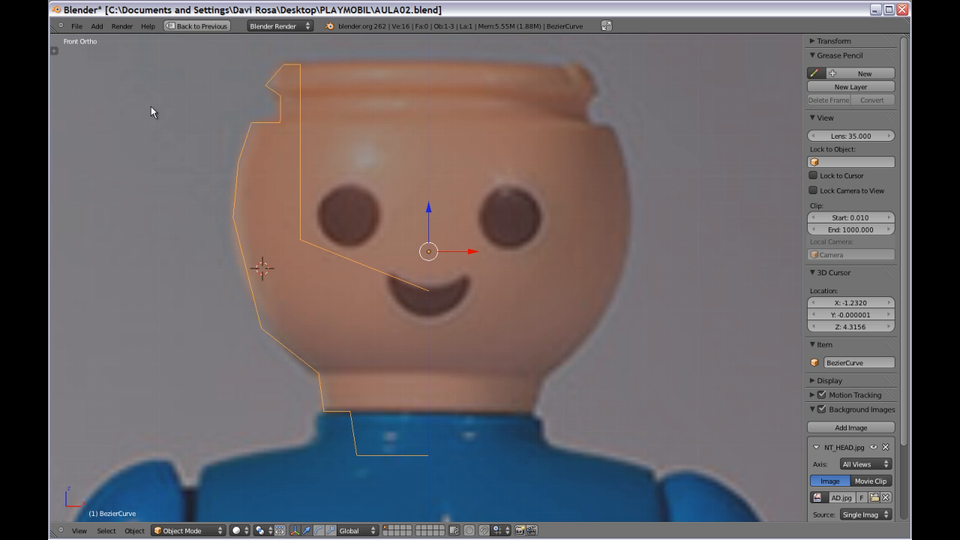
{"action": "key", "text": "t"}
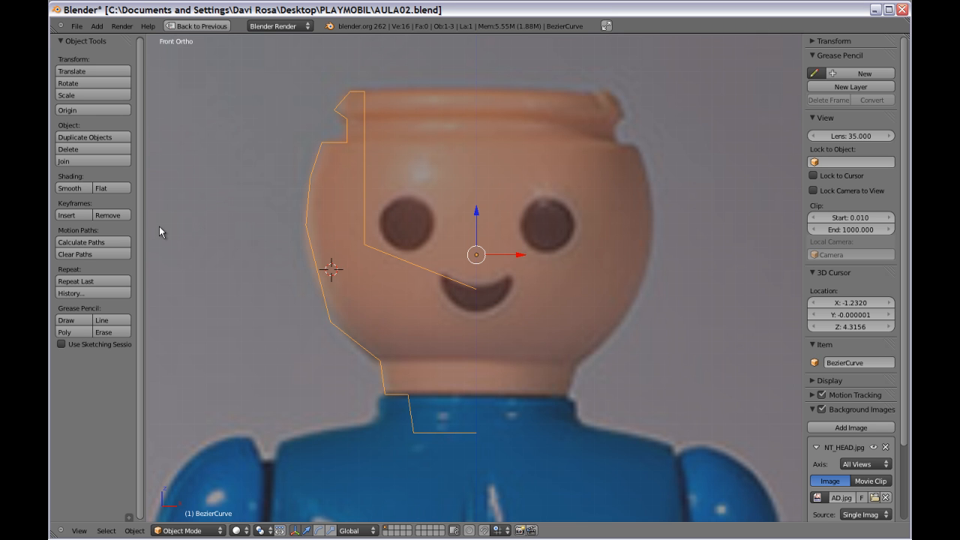
{"action": "key", "text": "t"}
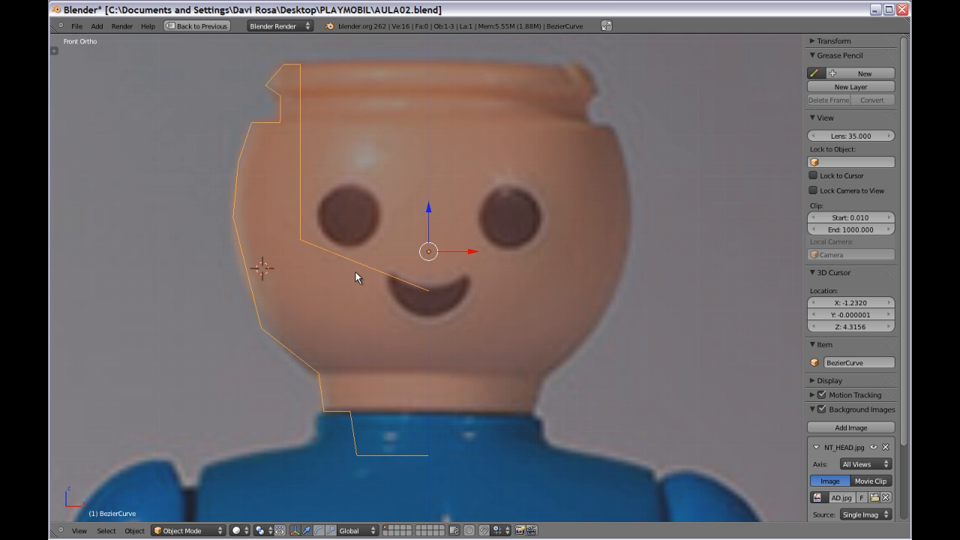
{"action": "key", "text": "alt+c"}
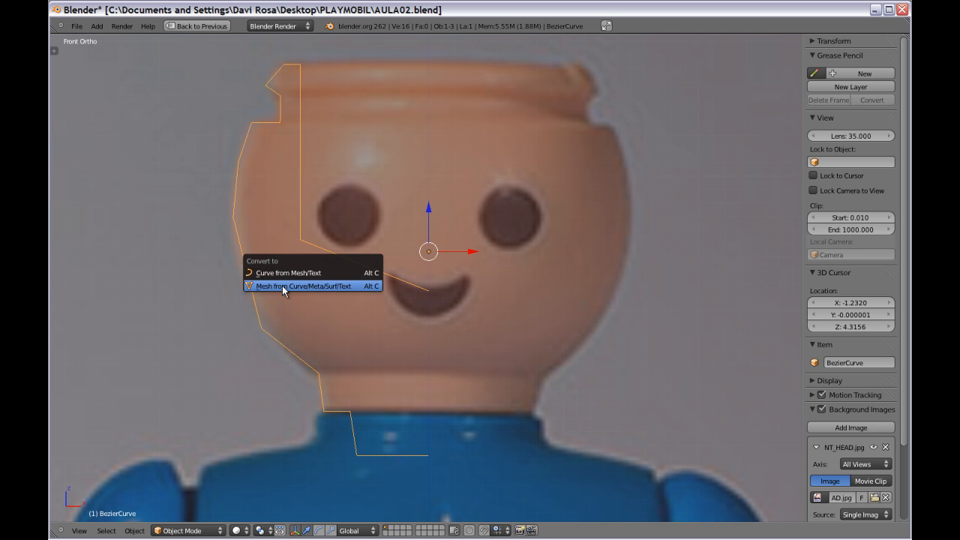
{"action": "left_click", "coordinate": [349, 286]}
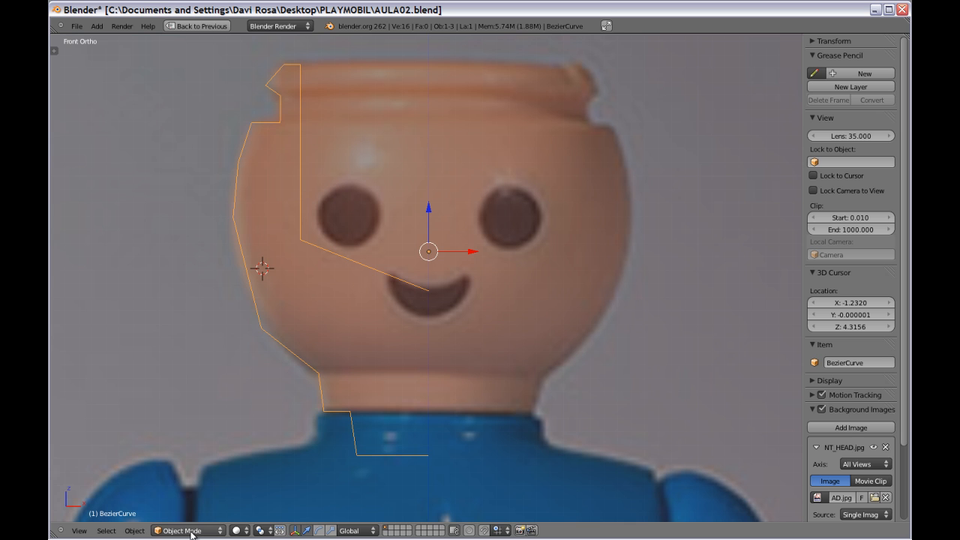
- Enter Edit Mode on the converted mesh and check the inner wall's lower vertex, leaving nothing selected
{"action": "key", "text": "Tab"}
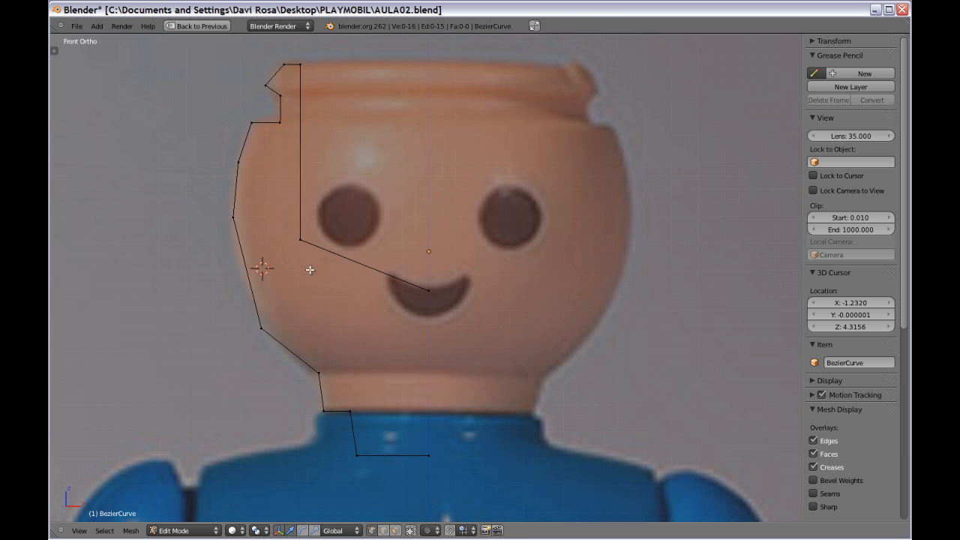
{"action": "right_click", "coordinate": [301, 240]}
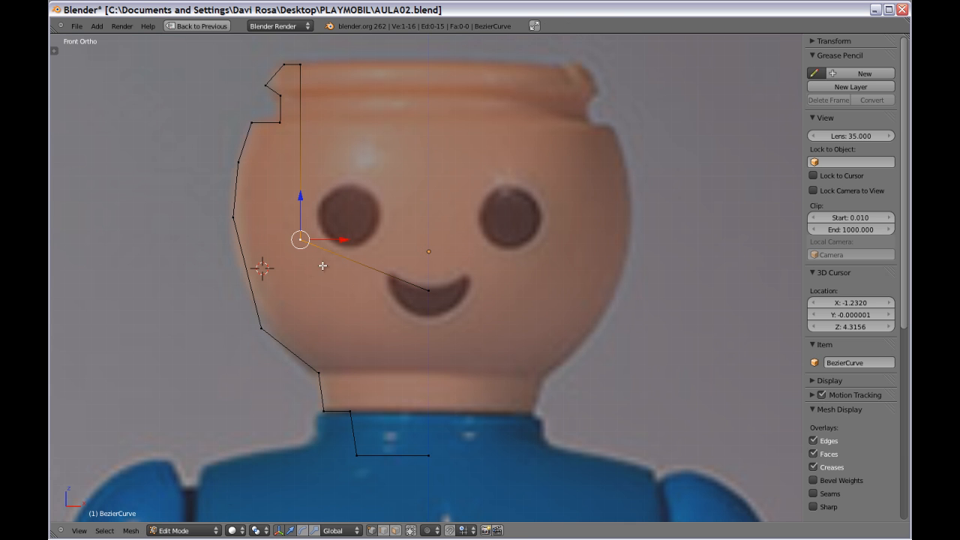
{"action": "key", "text": "a"}
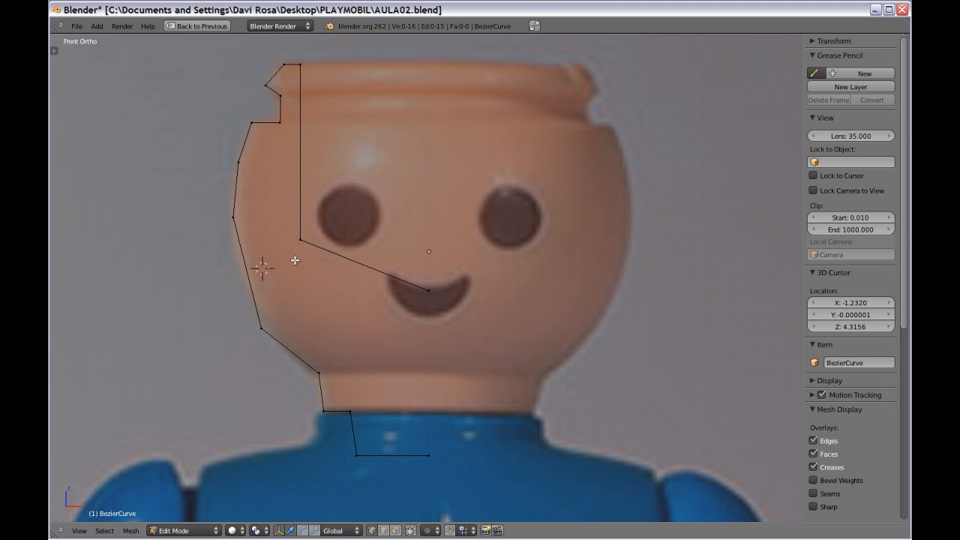
- Examine the converted mesh profile over the front reference photo
{"action": "middle_click_drag", "start_coordinate": [293, 262], "coordinate": [296, 304], "text": "shift"}
{"action": "scroll", "coordinate": [296, 304], "scroll_direction": "down", "scroll_amount": 2}
{"action": "middle_click_drag", "start_coordinate": [380, 338], "coordinate": [349, 322], "text": "shift"}
{"action": "scroll", "coordinate": [365, 313], "scroll_direction": "up", "scroll_amount": 2}
{"action": "scroll", "coordinate": [354, 317], "scroll_direction": "down", "scroll_amount": 2}
{"action": "scroll", "coordinate": [355, 318], "scroll_direction": "up", "scroll_amount": 2}
{"action": "scroll", "coordinate": [348, 322], "scroll_direction": "up", "scroll_amount": 1}
{"action": "scroll", "coordinate": [348, 322], "scroll_direction": "down", "scroll_amount": 2}
{"action": "mouse_move", "coordinate": [387, 354]}
{"action": "middle_mouse_down", "text": "shift"}
{"action": "mouse_move", "coordinate": [388, 329]}
{"action": "mouse_move", "coordinate": [386, 337]}
{"action": "middle_mouse_up", "text": "shift"}
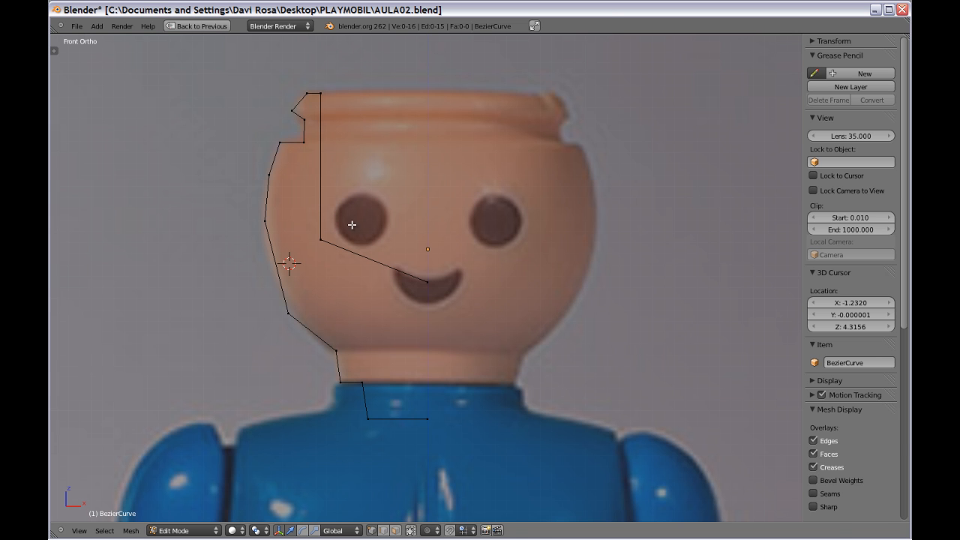
- Switch the converted head profile to Object Mode and return from the enlarged front view to the four-view layout
{"action": "key", "text": "Tab"}
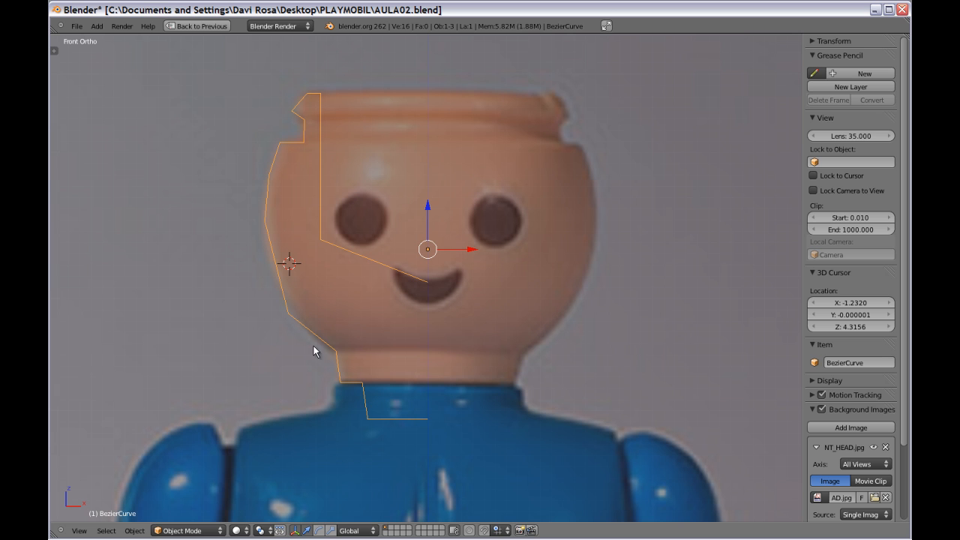
{"action": "left_click", "coordinate": [202, 27]}
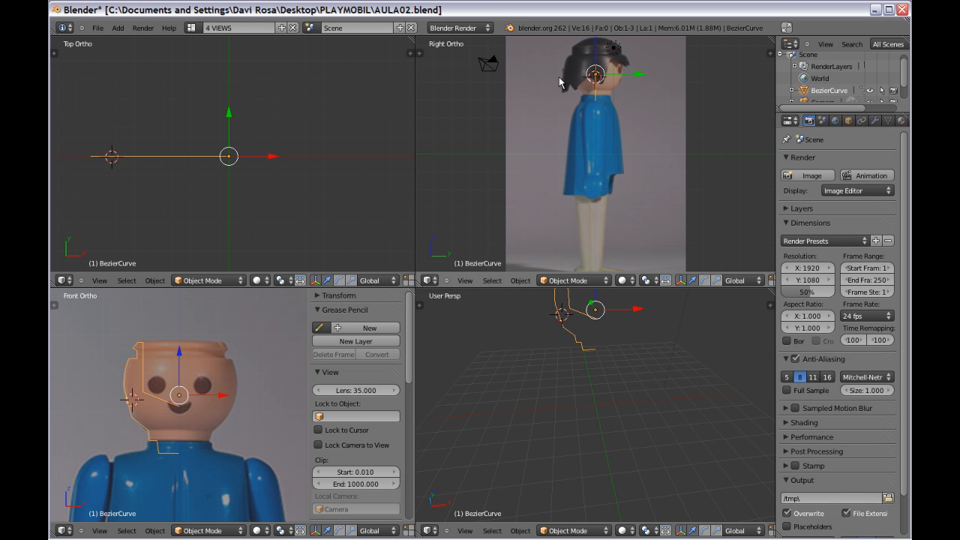
{"action": "left_click", "coordinate": [785, 28]}
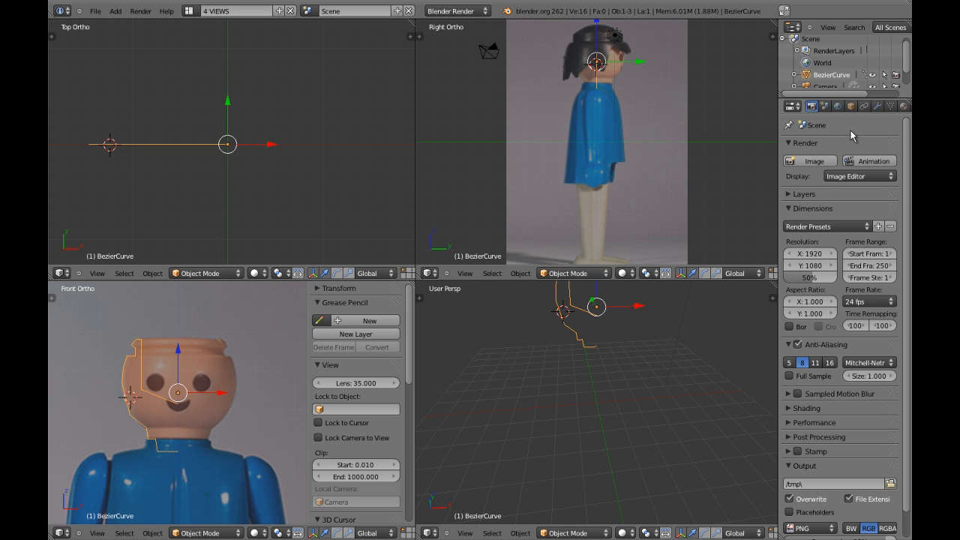
- Add a Subdivision Surface modifier to the head profile and bring the smoothed outline into the perspective view
{"action": "left_click", "coordinate": [878, 108]}
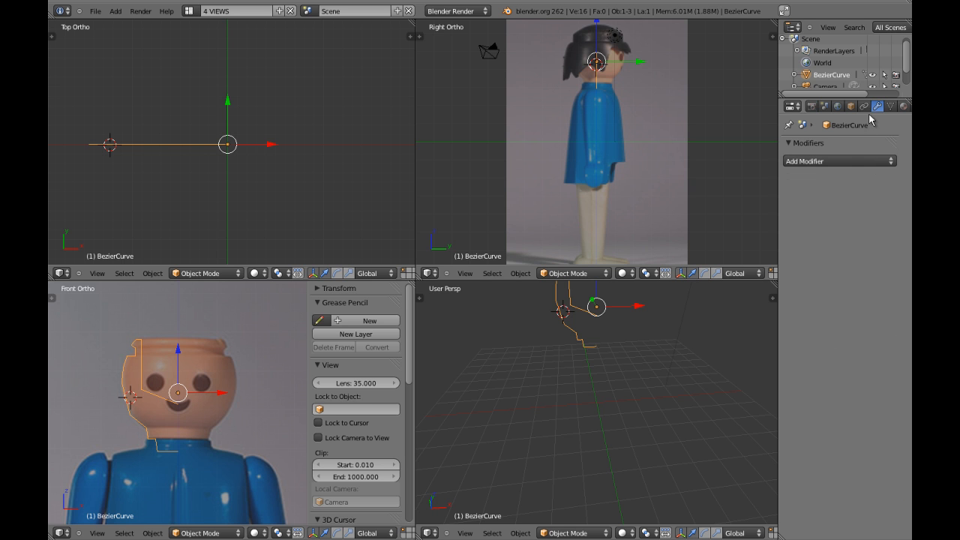
{"action": "left_click", "coordinate": [821, 162]}
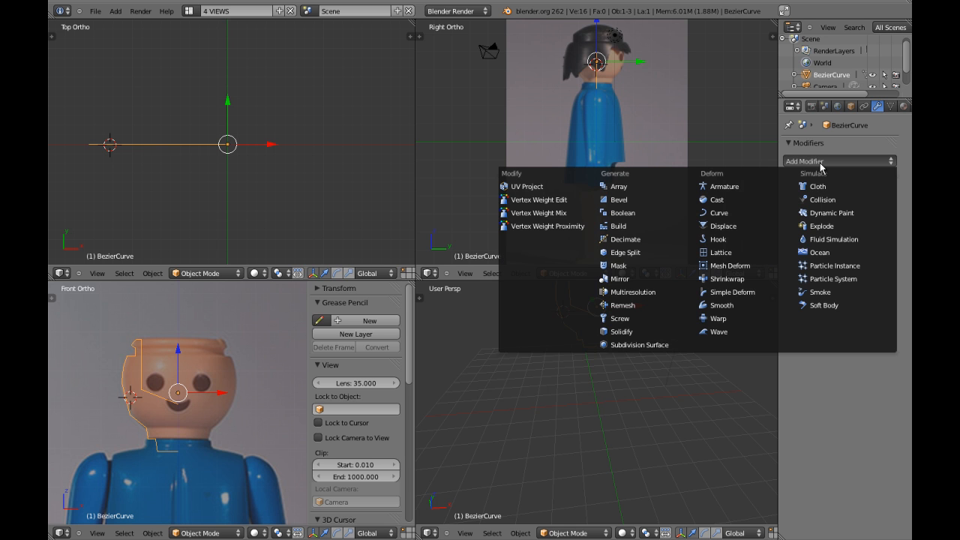
{"action": "left_click", "coordinate": [635, 346]}
{"action": "middle_click_drag", "start_coordinate": [659, 332], "coordinate": [657, 364], "text": "shift"}
{"action": "scroll", "coordinate": [657, 363], "scroll_direction": "up", "scroll_amount": 3}
{"action": "middle_click_drag", "start_coordinate": [646, 329], "coordinate": [646, 363], "text": "shift"}
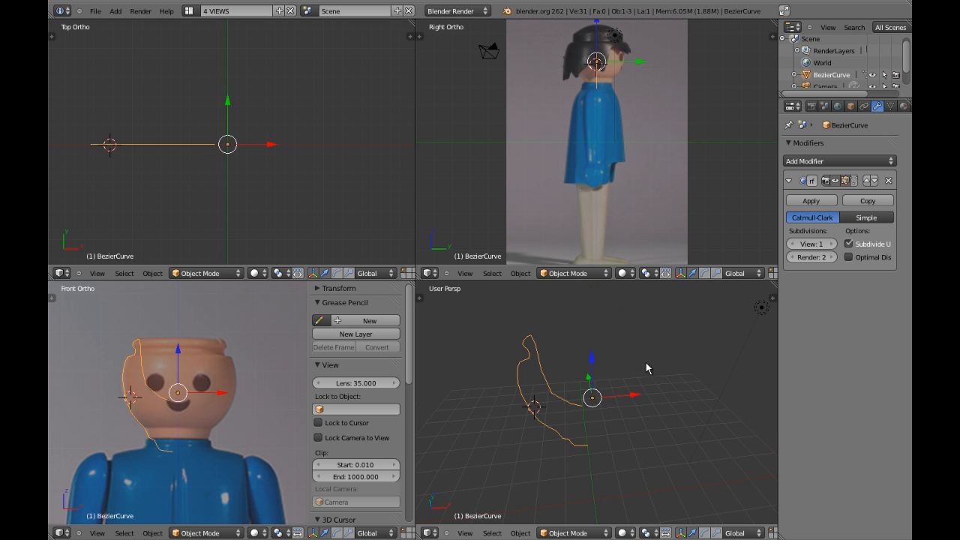
- Set the Subdivision Surface modifier to 3 subdivisions for both view and render
{"action": "left_click", "coordinate": [832, 244]}
{"action": "left_click", "coordinate": [831, 245]}
{"action": "left_click", "coordinate": [831, 257]}
{"action": "left_click", "coordinate": [831, 257]}
{"action": "left_click", "coordinate": [794, 257]}
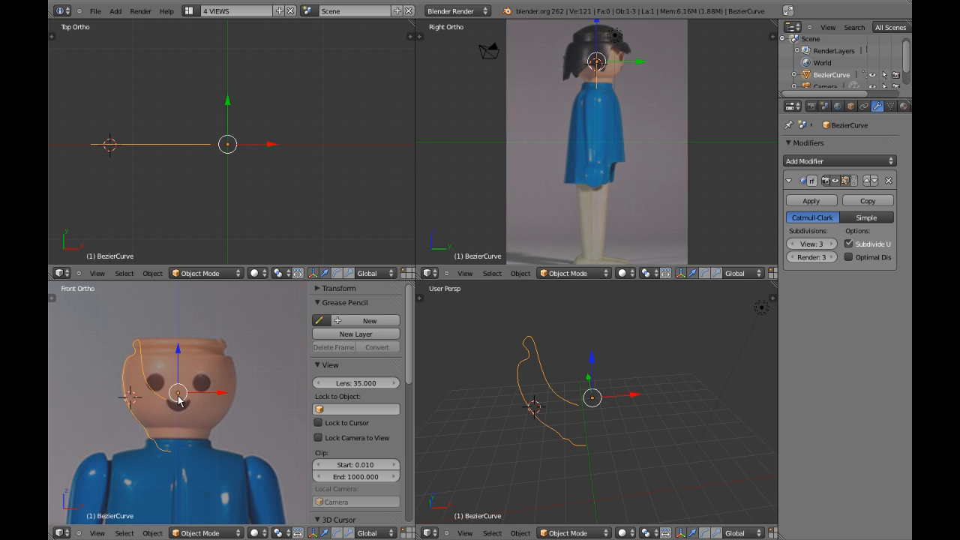
- Add a Mirror modifier on the X axis and place it above the Subdivision Surface modifier in the stack
{"action": "scroll", "coordinate": [135, 435], "scroll_direction": "up", "scroll_amount": 2}
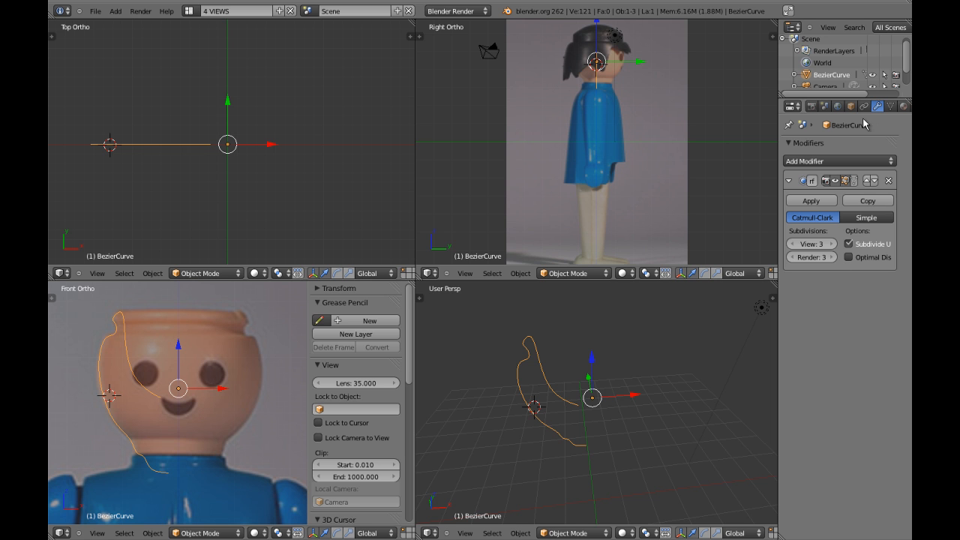
{"action": "left_click", "coordinate": [807, 163]}
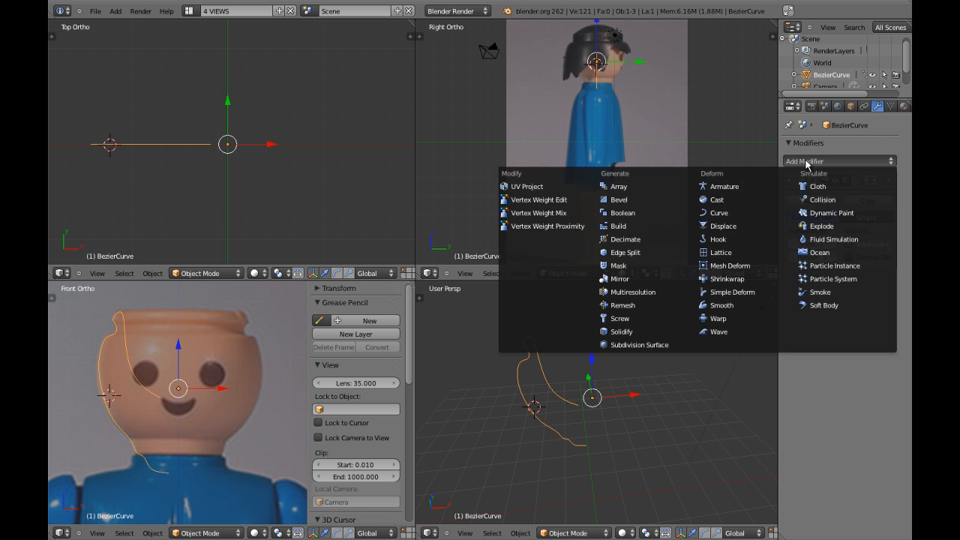
{"action": "left_click", "coordinate": [634, 279]}
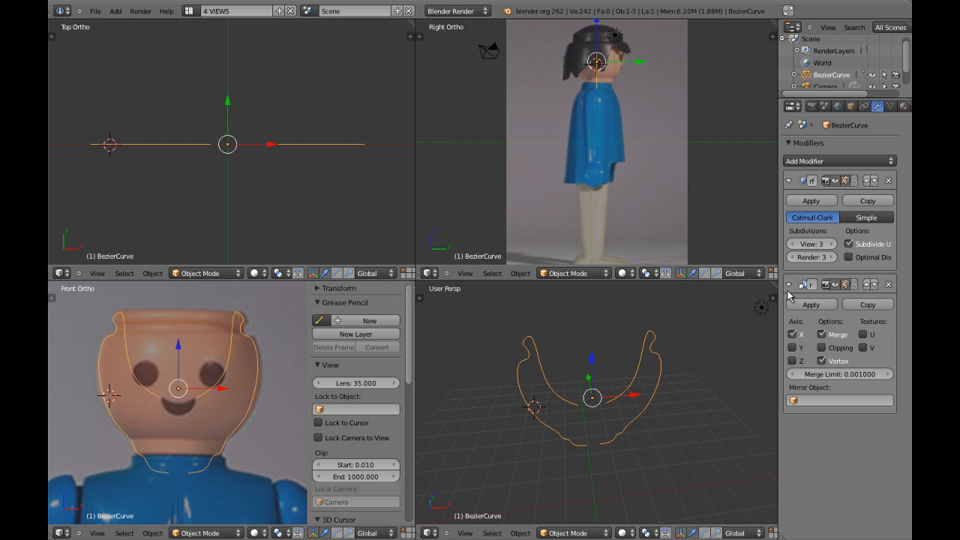
{"action": "left_click", "coordinate": [868, 285]}
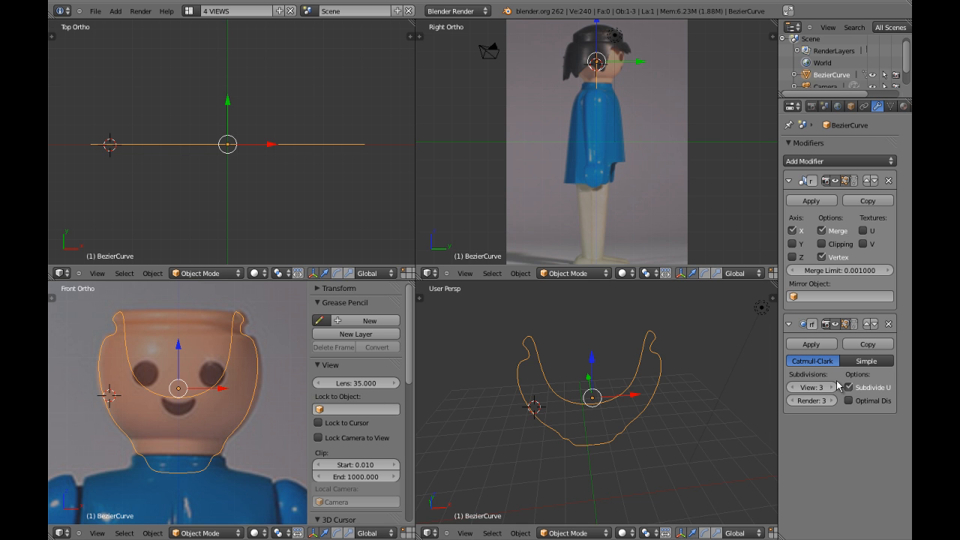
- Compare the mirrored, smoothed outline with the head's edge in the enlarged front reference photo
{"action": "scroll", "coordinate": [165, 387], "scroll_direction": "up", "scroll_amount": 3}
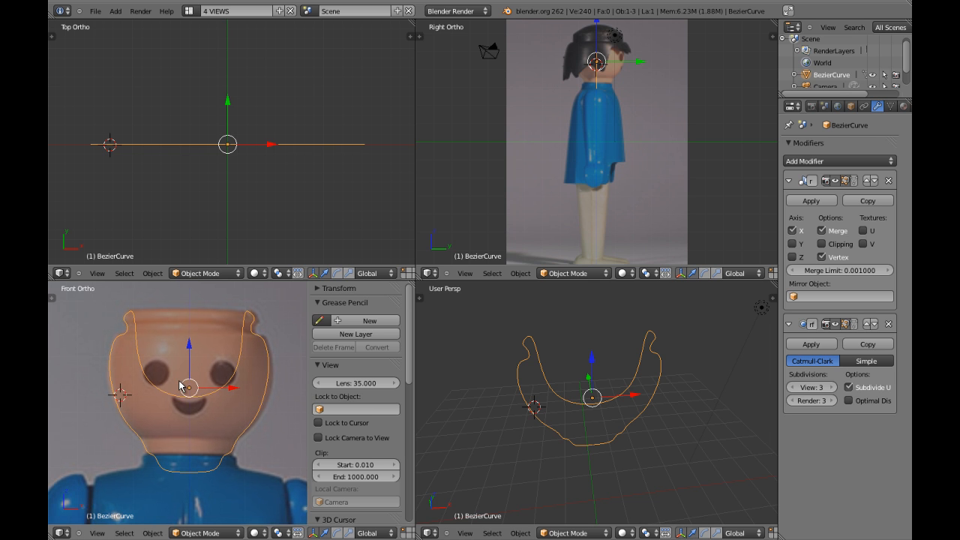
{"action": "scroll", "coordinate": [128, 393], "scroll_direction": "up", "scroll_amount": 2}
{"action": "middle_click_drag", "start_coordinate": [134, 391], "coordinate": [163, 399], "text": "shift"}
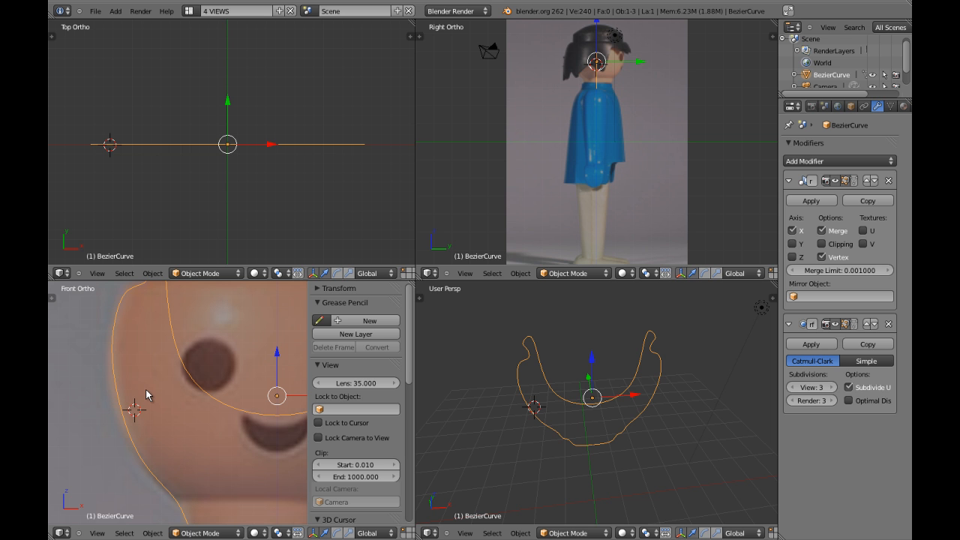
{"action": "key", "text": "ctrl+Up"}
{"action": "scroll", "coordinate": [146, 390], "scroll_direction": "down", "scroll_amount": 3}
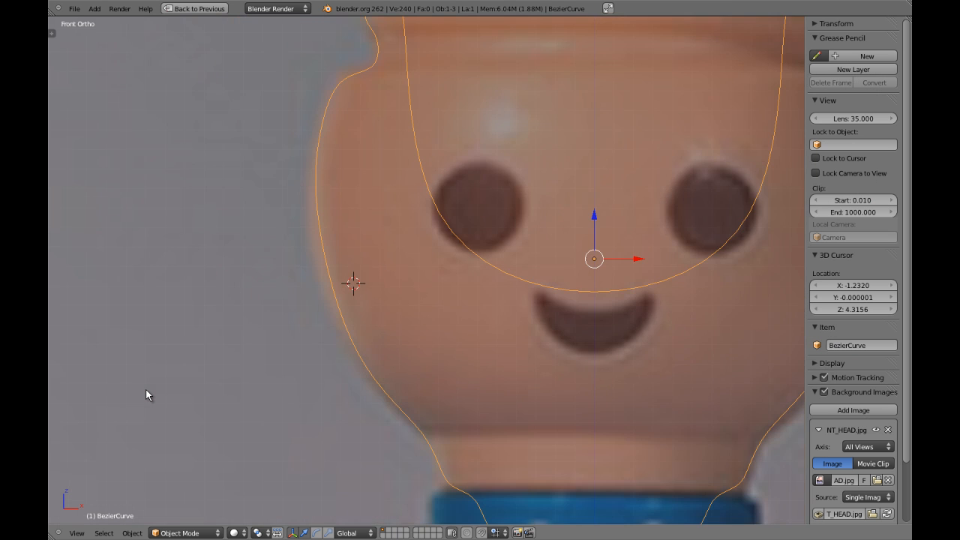
{"action": "middle_click_drag", "start_coordinate": [350, 280], "coordinate": [357, 326], "text": "shift"}
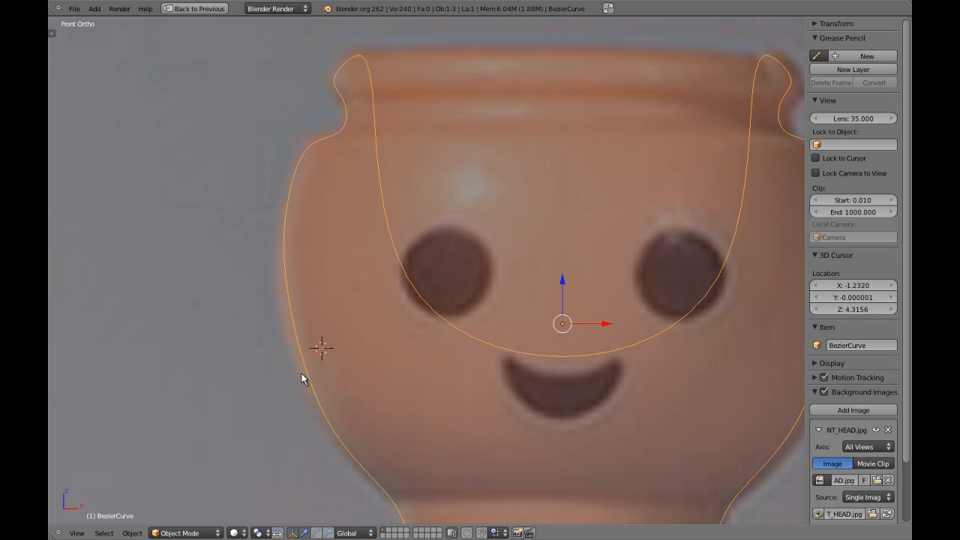
{"action": "key", "text": "ctrl+z"}
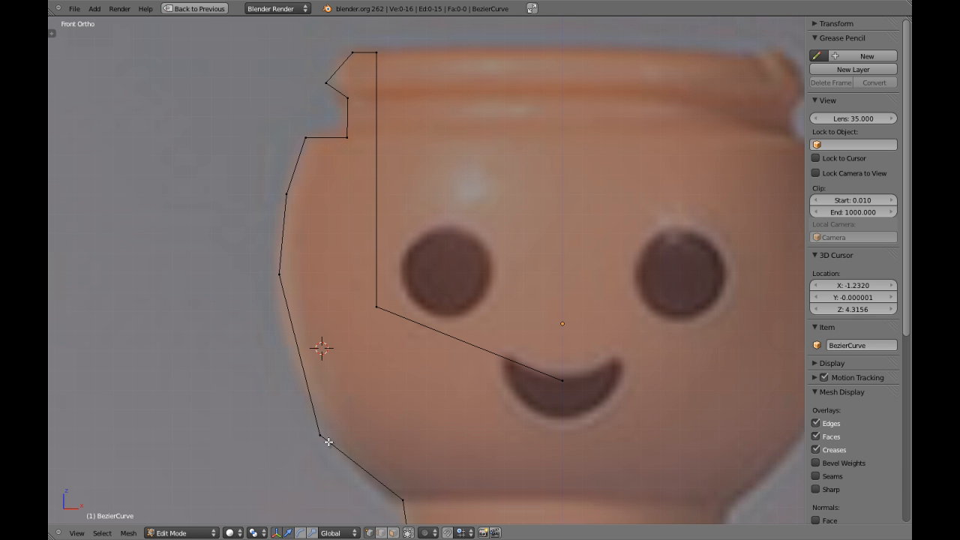
{"action": "key", "text": "ctrl+shift+z"}
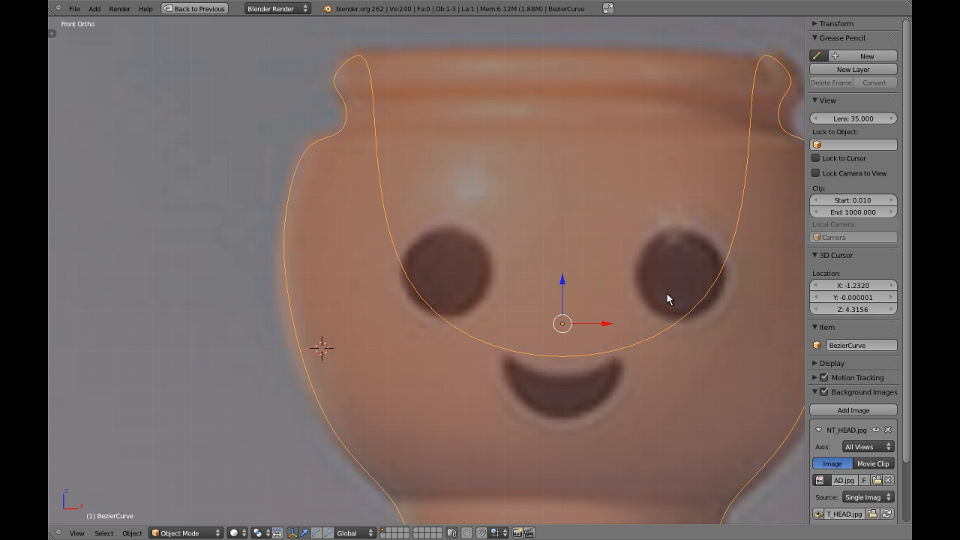
{"action": "mouse_move", "coordinate": [653, 323]}
{"action": "middle_mouse_down", "text": "shift"}
{"action": "mouse_move", "coordinate": [658, 333]}
{"action": "mouse_move", "coordinate": [644, 334]}
{"action": "middle_mouse_up", "text": "shift"}
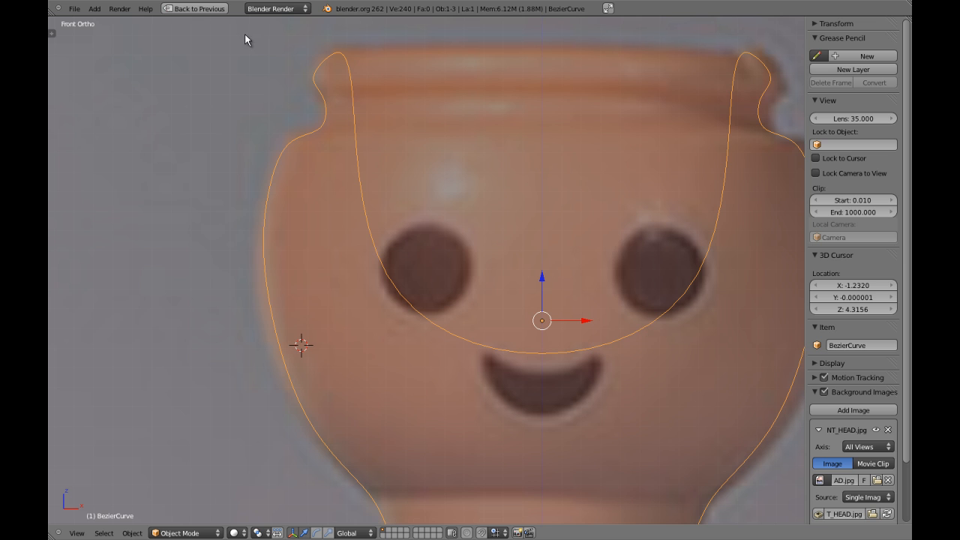
{"action": "left_click", "coordinate": [197, 9]}
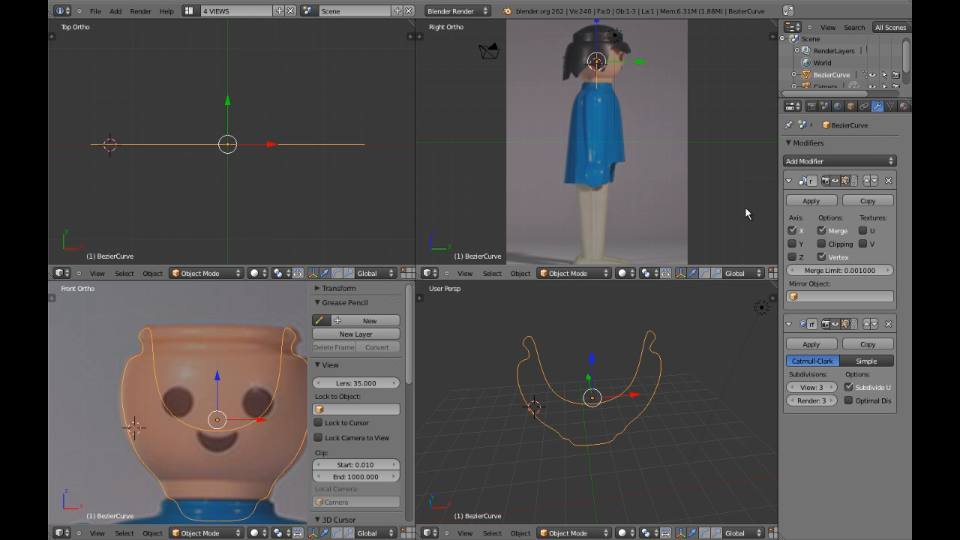
{"action": "key", "text": "ctrl+Up"}
{"action": "key", "text": "ctrl+Up"}
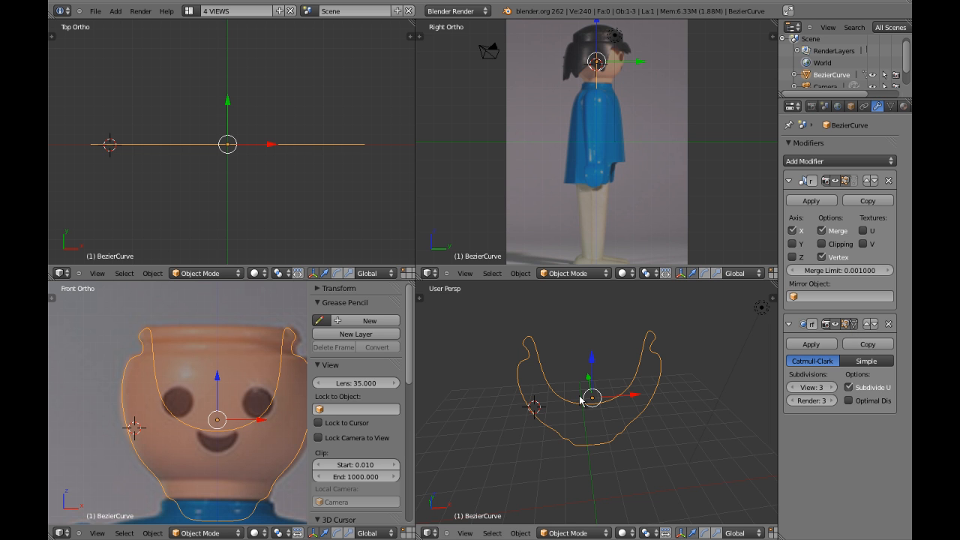
- Enter Edit Mode and move the lower cheek vertex outward towards the head's outline in the front view
{"action": "key", "text": "Tab"}
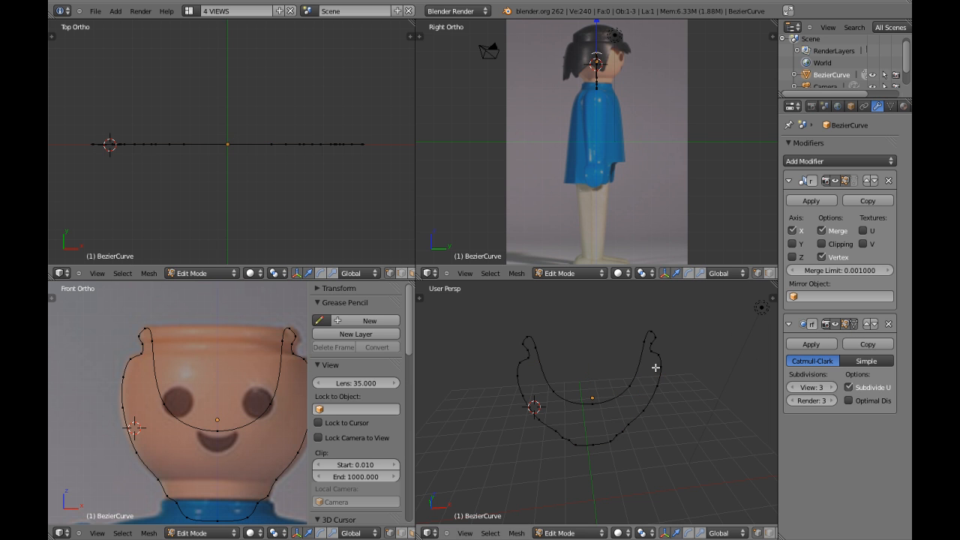
{"action": "scroll", "coordinate": [141, 420], "scroll_direction": "up", "scroll_amount": 4}
{"action": "scroll", "coordinate": [140, 422], "scroll_direction": "up", "scroll_amount": 2}
{"action": "right_click", "coordinate": [140, 406]}
{"action": "middle_click_drag", "start_coordinate": [164, 412], "coordinate": [184, 407], "text": "shift"}
{"action": "left_click_drag", "start_coordinate": [197, 408], "coordinate": [188, 408]}
{"action": "scroll", "coordinate": [148, 373], "scroll_direction": "up", "scroll_amount": 2}
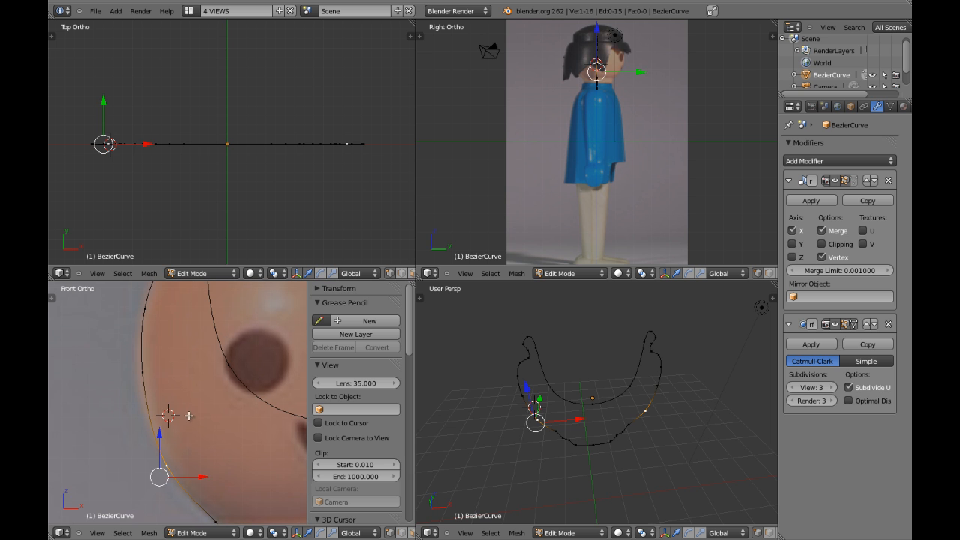
- Move the vertex at the head's widest point outward along the X axis onto the photo's outline
{"action": "right_click", "coordinate": [143, 368]}
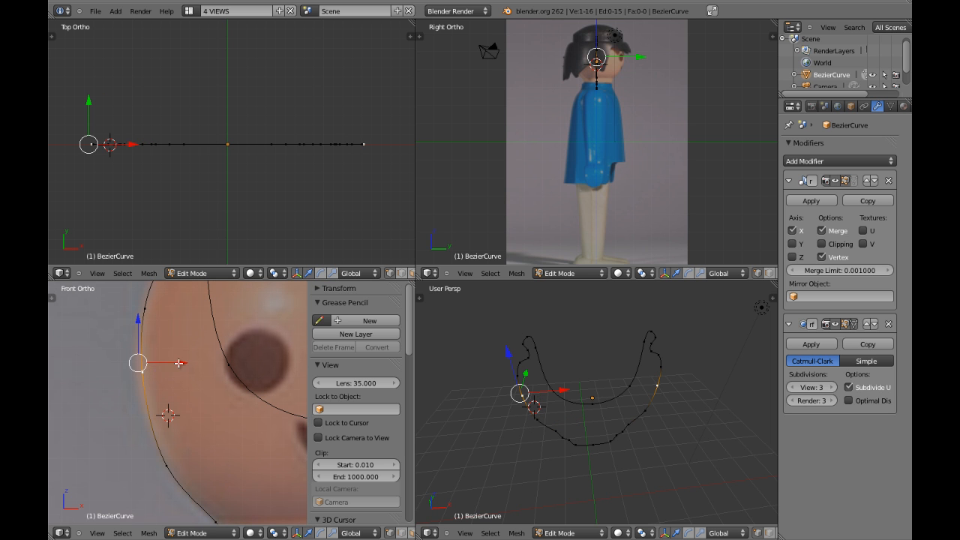
{"action": "key", "text": "g"}
{"action": "key", "text": "x"}
{"action": "left_click_drag", "start_coordinate": [174, 363], "coordinate": [175, 358]}
- Examine how the smoothed outline follows the reference photo from the rim down to the neck
{"action": "middle_click_drag", "start_coordinate": [197, 302], "coordinate": [197, 388], "text": "shift"}
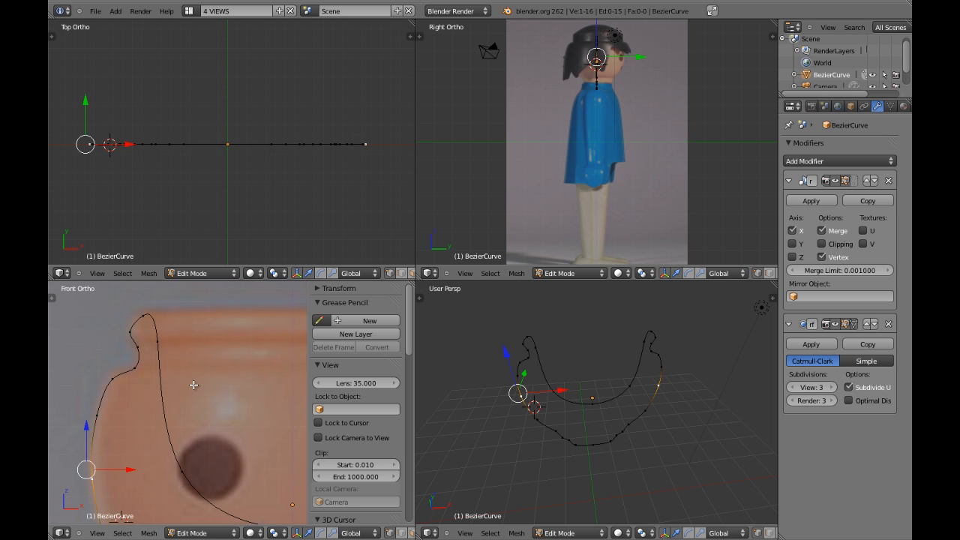
{"action": "middle_click_drag", "start_coordinate": [236, 418], "coordinate": [210, 331], "text": "shift"}
{"action": "mouse_move", "coordinate": [217, 401]}
{"action": "middle_mouse_down", "text": "shift"}
{"action": "mouse_move", "coordinate": [217, 342]}
{"action": "mouse_move", "coordinate": [213, 384]}
{"action": "mouse_move", "coordinate": [227, 365]}
{"action": "middle_mouse_up", "text": "shift"}
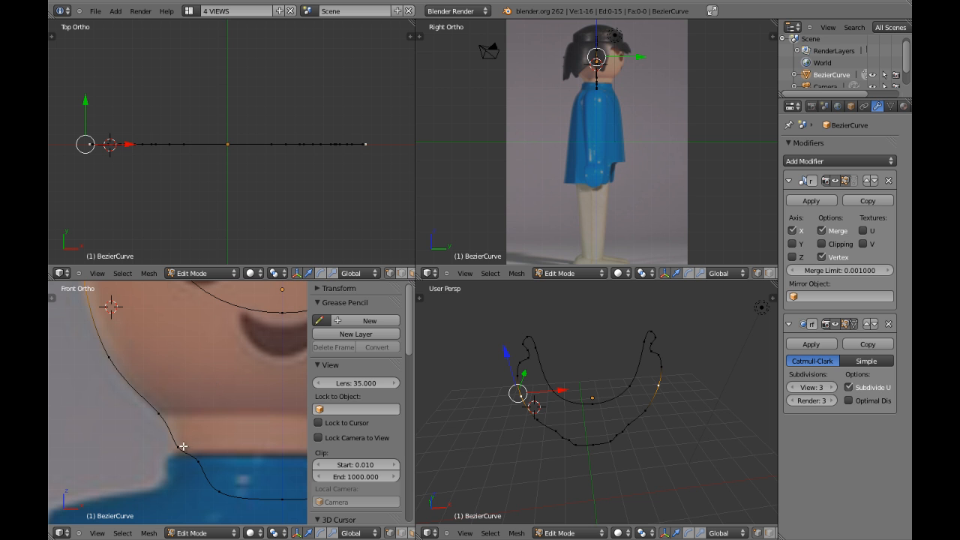
{"action": "middle_click_drag", "start_coordinate": [239, 467], "coordinate": [180, 437], "text": "shift"}
{"action": "middle_click_drag", "start_coordinate": [186, 392], "coordinate": [207, 453], "text": "shift"}
{"action": "middle_click_drag", "start_coordinate": [160, 393], "coordinate": [213, 461], "text": "shift"}
{"action": "mouse_move", "coordinate": [156, 364]}
{"action": "middle_mouse_down", "text": "shift"}
{"action": "mouse_move", "coordinate": [199, 423]}
{"action": "mouse_move", "coordinate": [183, 388]}
{"action": "mouse_move", "coordinate": [198, 403]}
{"action": "mouse_move", "coordinate": [201, 387]}
{"action": "mouse_move", "coordinate": [234, 381]}
{"action": "middle_mouse_up", "text": "shift"}
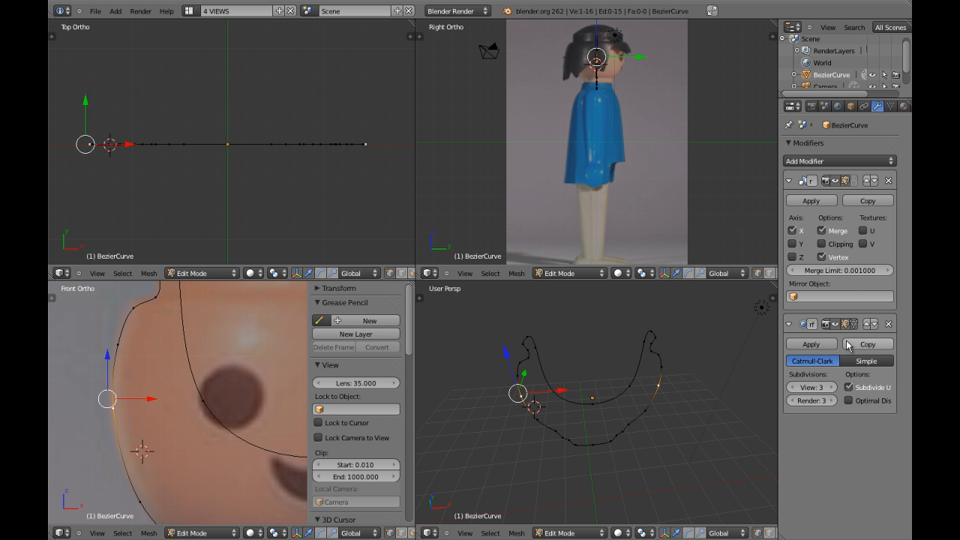
- Remove the Subdivision Surface and Mirror modifiers and undo the moves of the two cheek vertices
{"action": "left_click", "coordinate": [889, 324]}
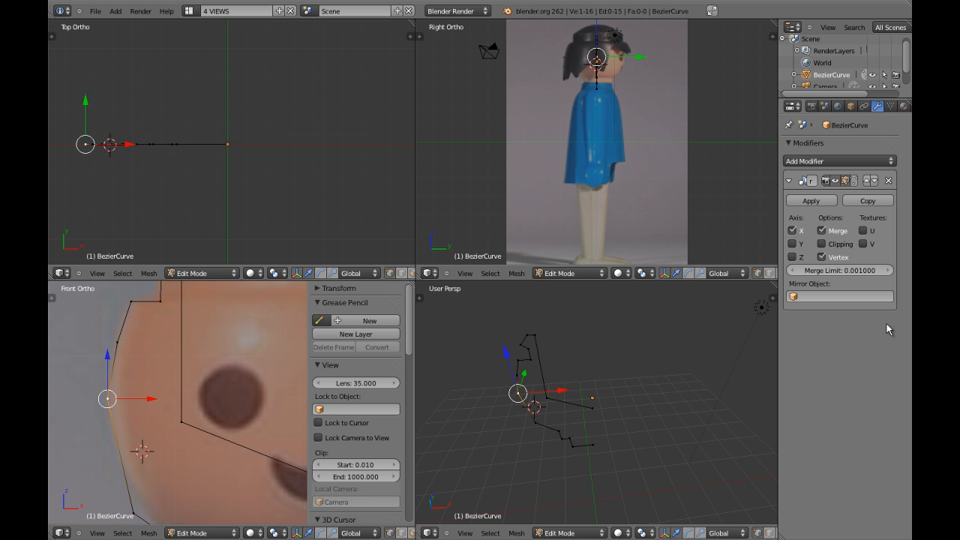
{"action": "left_click", "coordinate": [890, 182]}
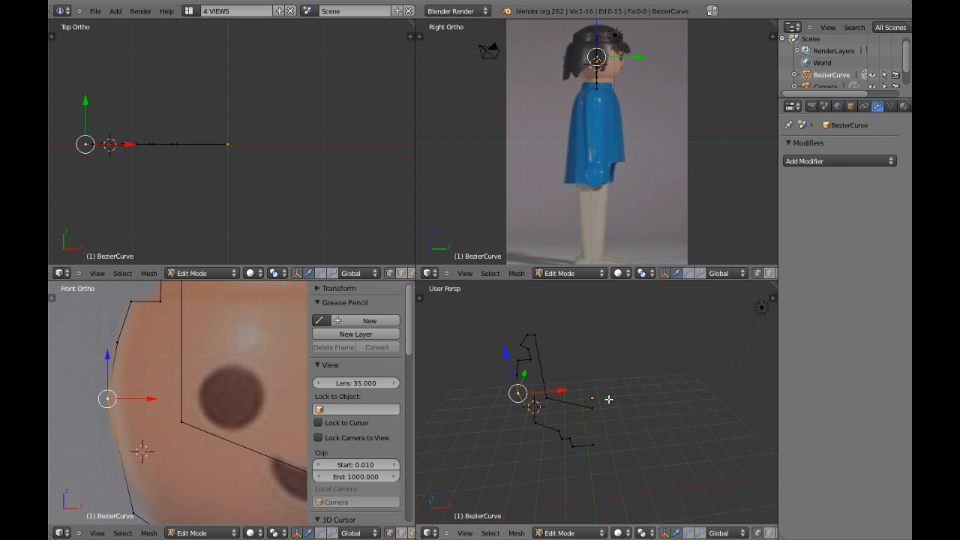
{"action": "key", "text": "ctrl+z"}
{"action": "key", "text": "ctrl+z"}
{"action": "key", "text": "ctrl+z"}
{"action": "key", "text": "ctrl+z"}
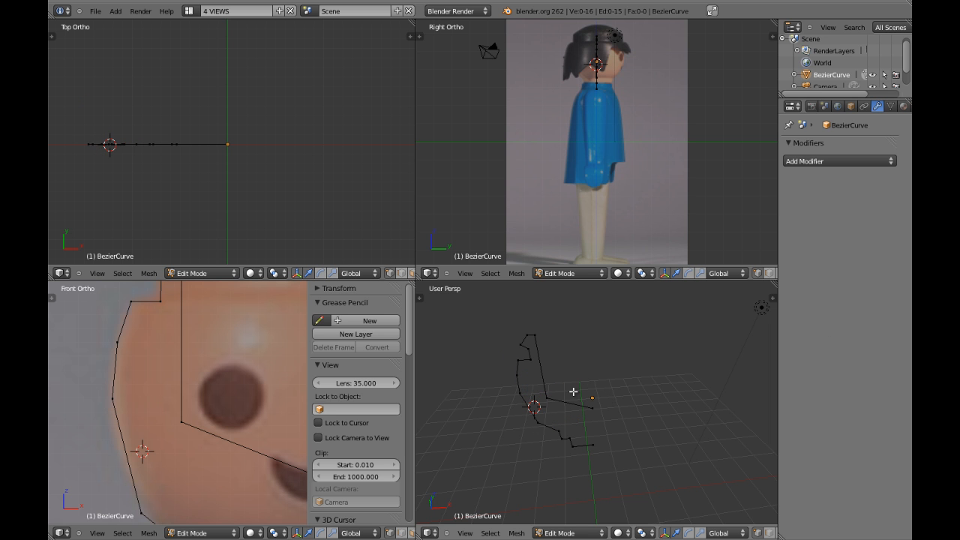
- Select all vertices of the head profile, display the mesh tools in the front view, and apply Spin to the profile
{"action": "middle_click_drag", "start_coordinate": [197, 428], "coordinate": [201, 393], "text": "shift"}
{"action": "scroll", "coordinate": [238, 366], "scroll_direction": "down", "scroll_amount": 5}
{"action": "scroll", "coordinate": [225, 375], "scroll_direction": "down", "scroll_amount": 1}
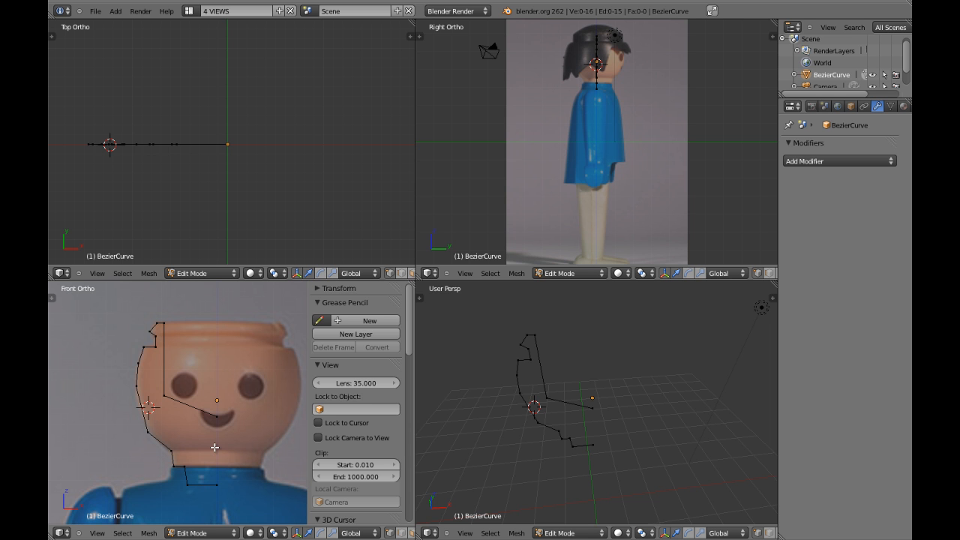
{"action": "key", "text": "a"}
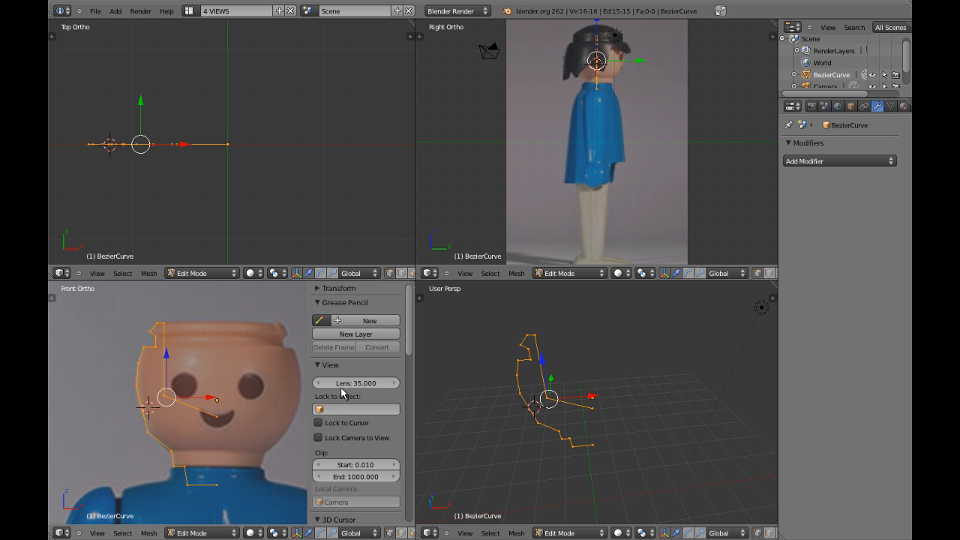
{"action": "key", "text": "n"}
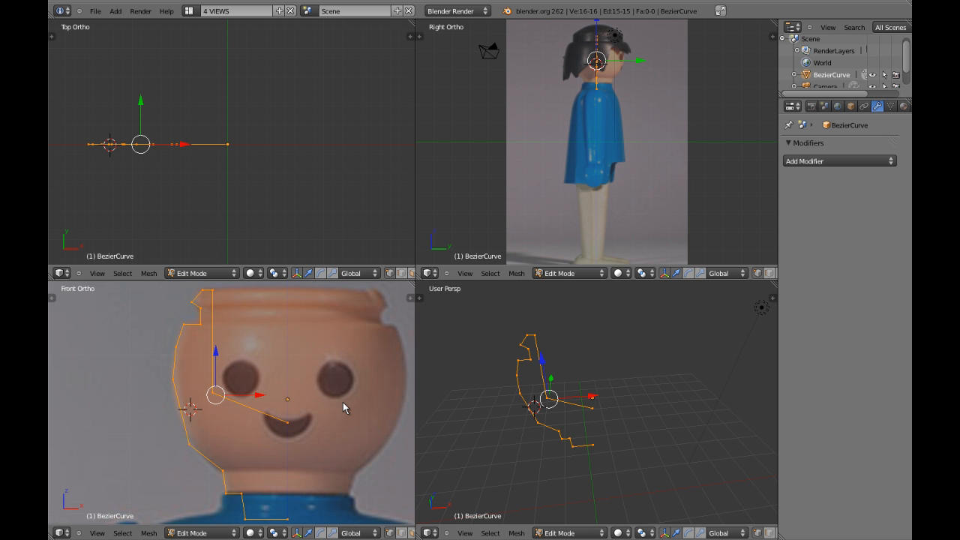
{"action": "key", "text": "t"}
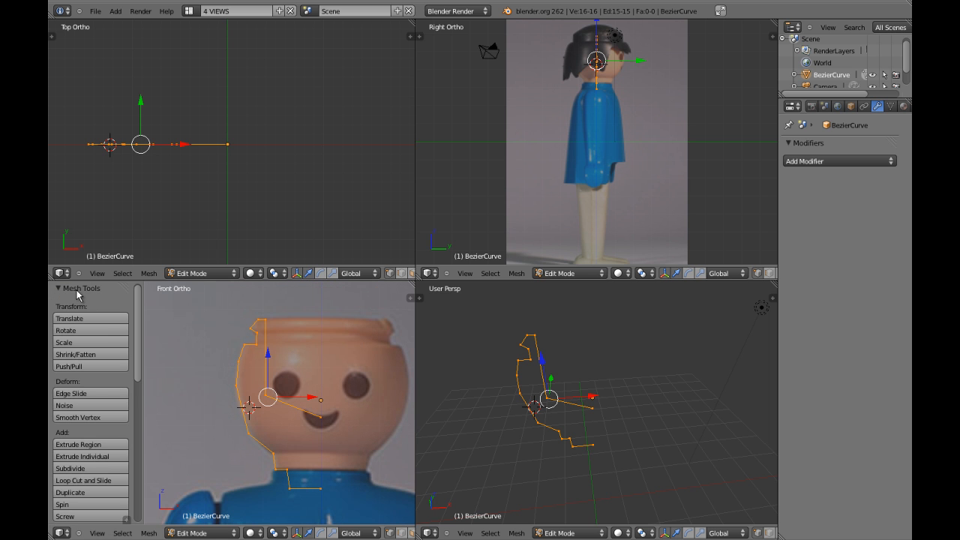
{"action": "mouse_move", "coordinate": [139, 313]}
{"action": "left_mouse_down"}
{"action": "mouse_move", "coordinate": [139, 438]}
{"action": "mouse_move", "coordinate": [139, 370]}
{"action": "left_mouse_up"}
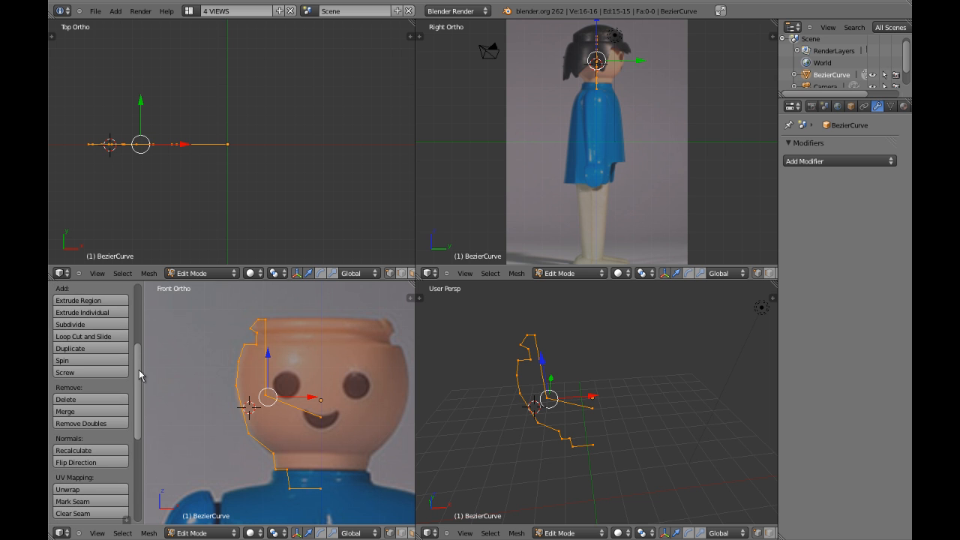
{"action": "left_click", "coordinate": [65, 362]}
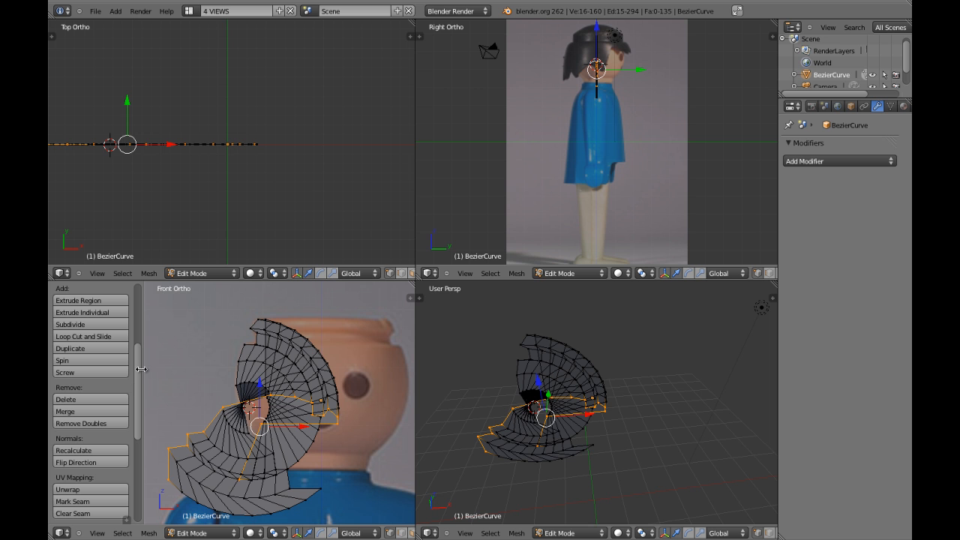
- Set the Spin axis of the head profile to Y 0 and Z 1
{"action": "left_click_drag", "start_coordinate": [139, 365], "coordinate": [139, 489]}
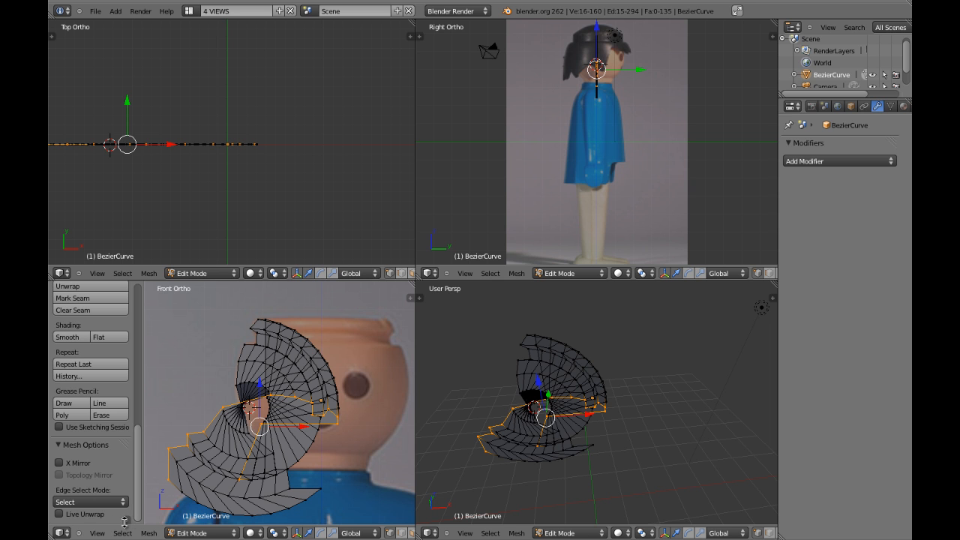
{"action": "left_click", "coordinate": [125, 520]}
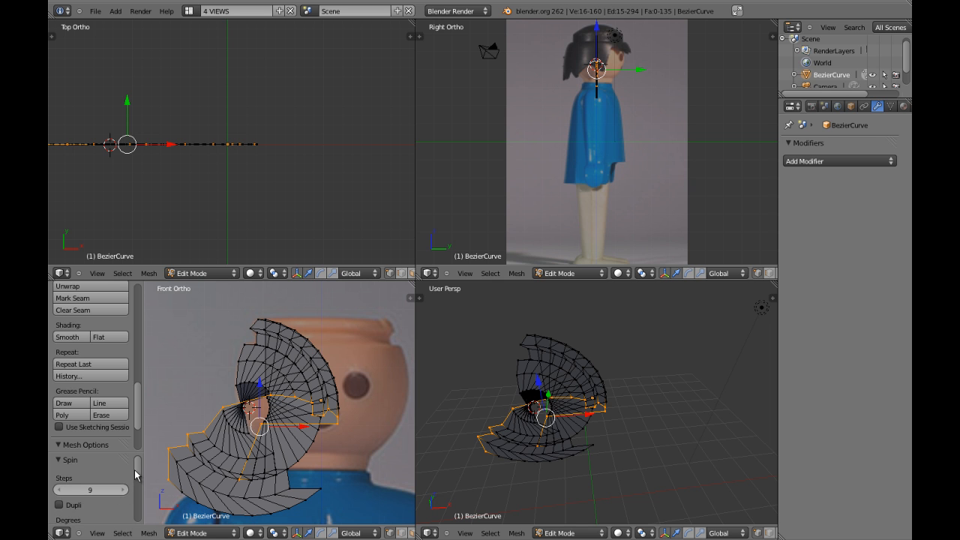
{"action": "left_click_drag", "start_coordinate": [136, 470], "coordinate": [133, 517]}
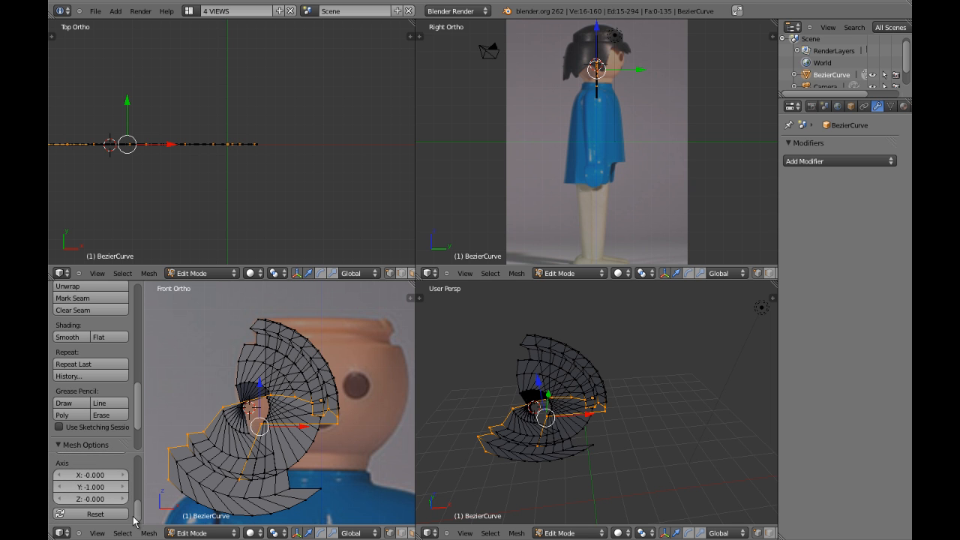
{"action": "left_click", "coordinate": [93, 487]}
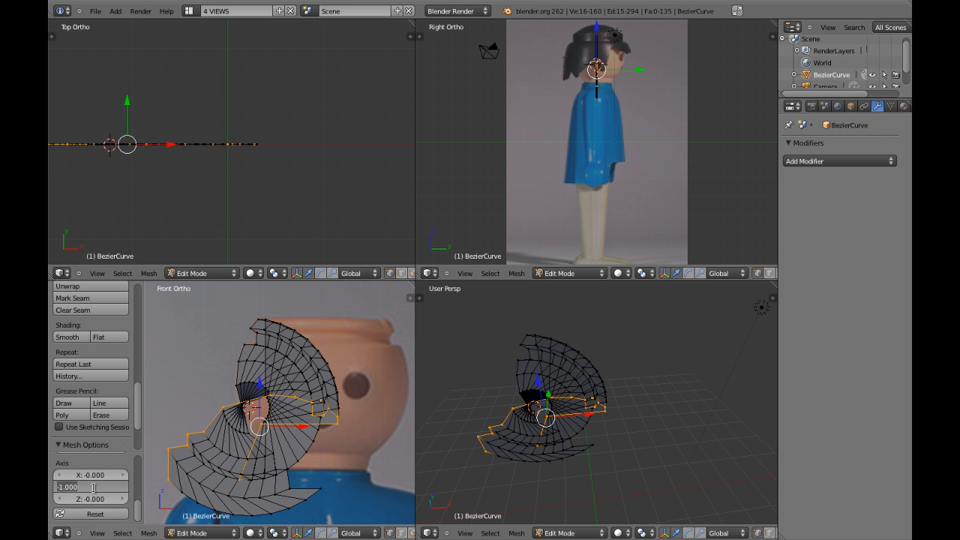
{"action": "type", "text": "0"}
{"action": "key", "text": "Tab"}
{"action": "type", "text": "1"}
{"action": "key", "text": "Return"}
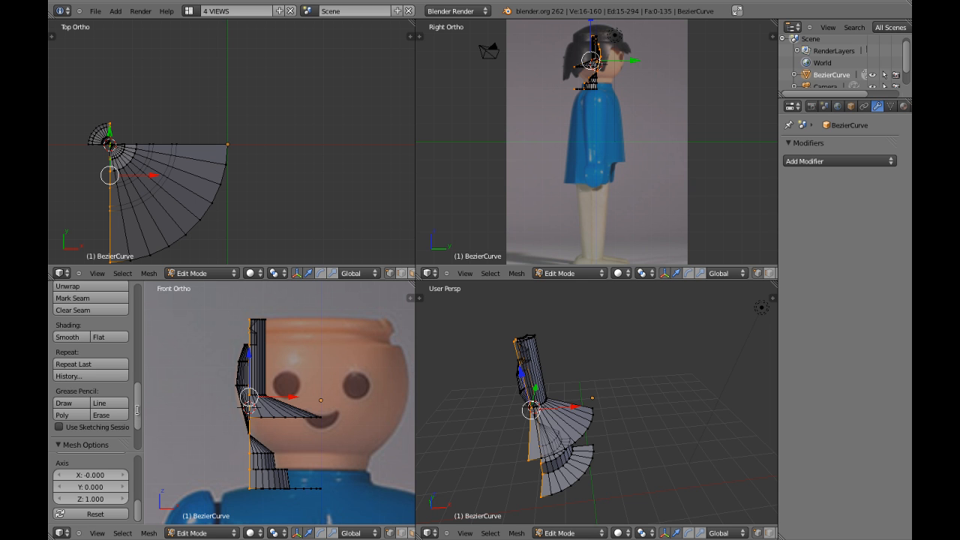
- Set the Spin center of the head profile to X 0 and Y 0
{"action": "scroll", "coordinate": [138, 507], "scroll_direction": "up", "scroll_amount": 1}
{"action": "left_click_drag", "start_coordinate": [137, 507], "coordinate": [138, 496]}
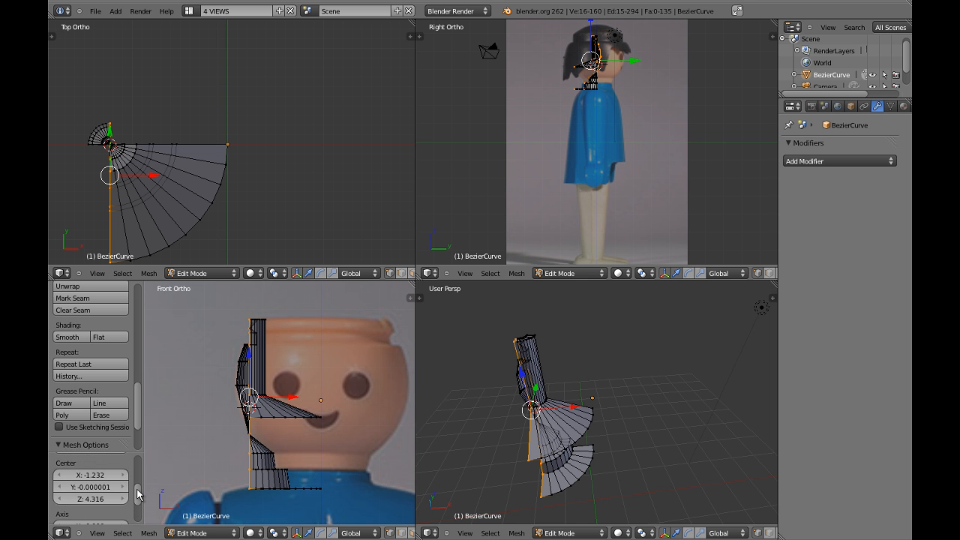
{"action": "mouse_move", "coordinate": [98, 474]}
{"action": "left_mouse_down"}
{"action": "mouse_move", "coordinate": [106, 475]}
{"action": "mouse_move", "coordinate": [96, 476]}
{"action": "left_mouse_up"}
{"action": "left_click", "coordinate": [95, 476]}
{"action": "type", "text": "0"}
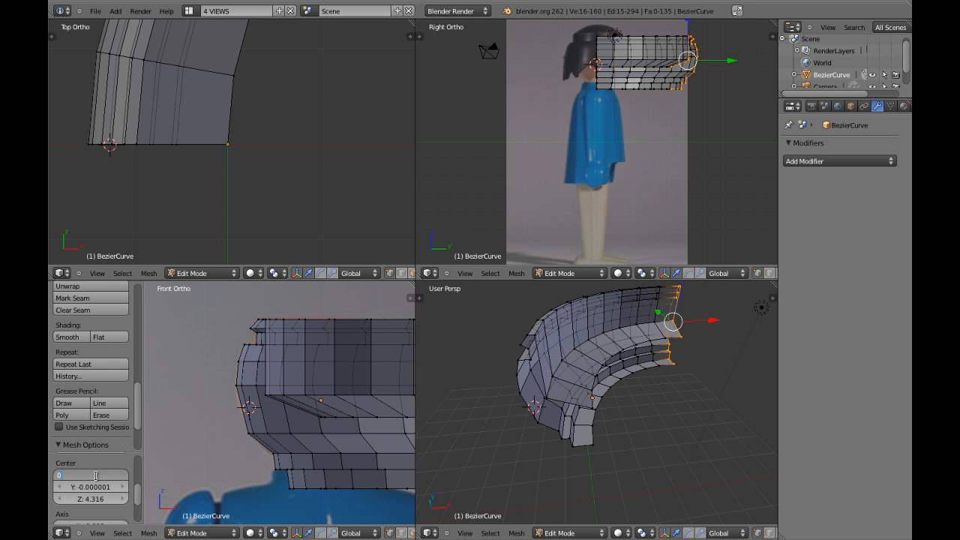
{"action": "key", "text": "Return"}
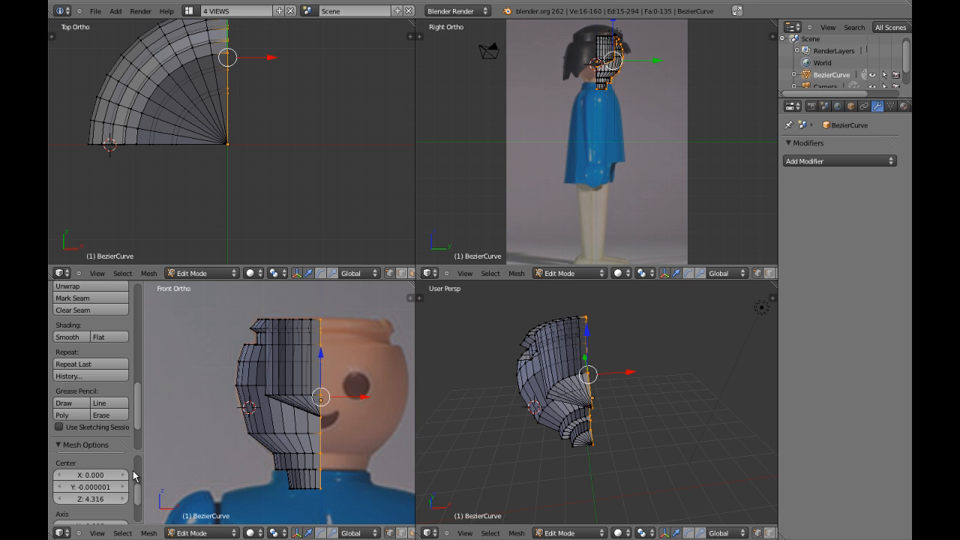
{"action": "left_click", "coordinate": [96, 487]}
{"action": "type", "text": "0"}
{"action": "key", "text": "Return"}
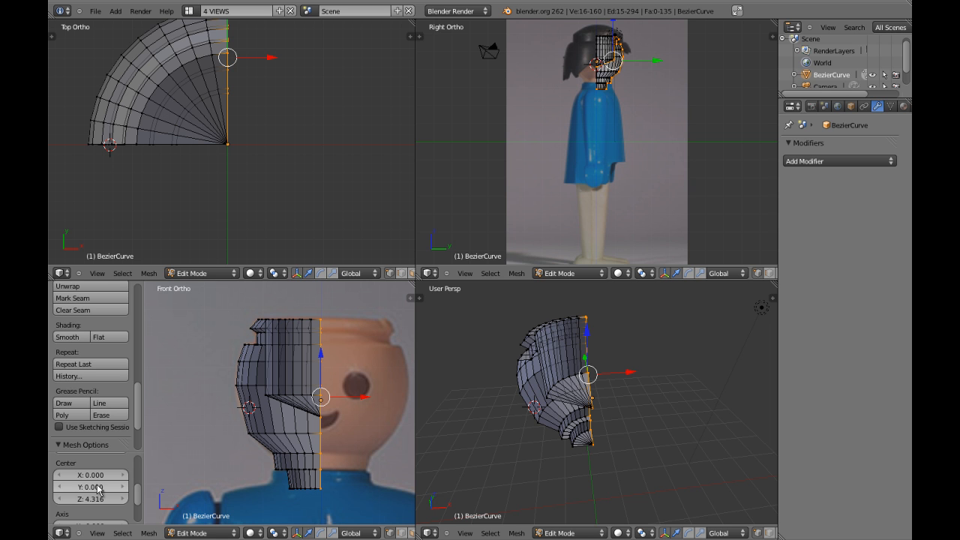
- Set the Spin angle to 360 degrees for a full revolution of the head profile
{"action": "scroll", "coordinate": [136, 493], "scroll_direction": "down", "scroll_amount": 1}
{"action": "scroll", "coordinate": [136, 495], "scroll_direction": "down", "scroll_amount": 3}
{"action": "scroll", "coordinate": [136, 502], "scroll_direction": "up", "scroll_amount": 8}
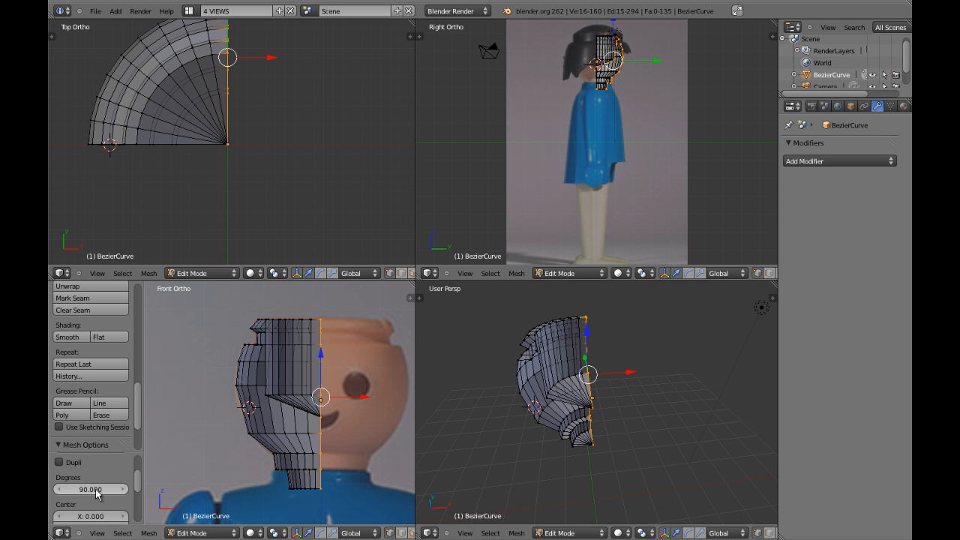
{"action": "left_click", "coordinate": [94, 489]}
{"action": "type", "text": "360"}
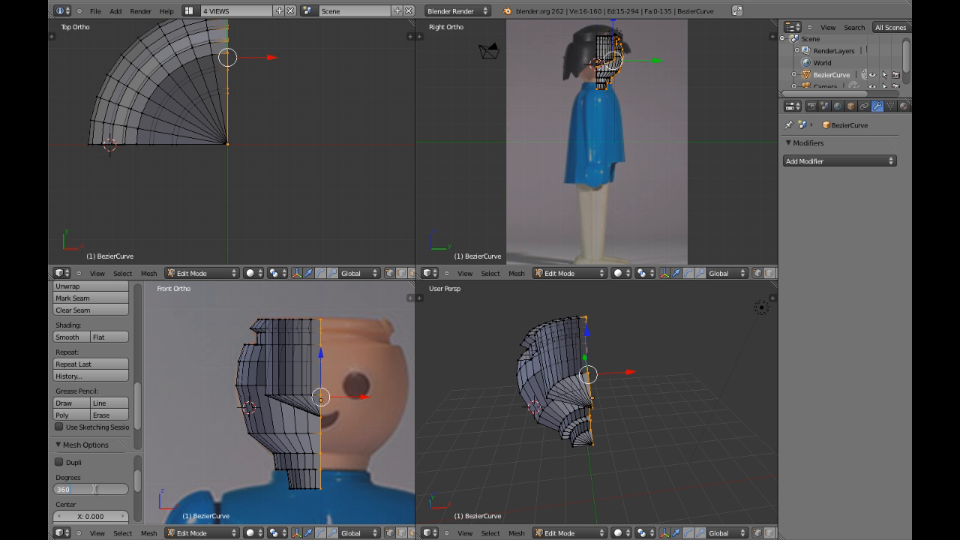
{"action": "key", "text": "Return"}
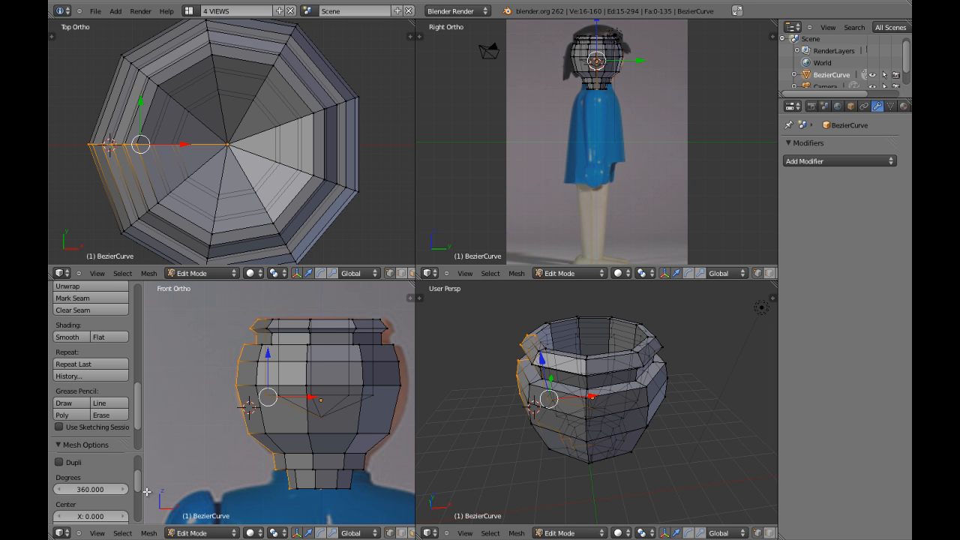
- Set the Spin steps to 24 and deselect all vertices of the head mesh
{"action": "mouse_move", "coordinate": [140, 479]}
{"action": "left_mouse_down"}
{"action": "mouse_move", "coordinate": [139, 507]}
{"action": "mouse_move", "coordinate": [131, 473]}
{"action": "left_mouse_up"}
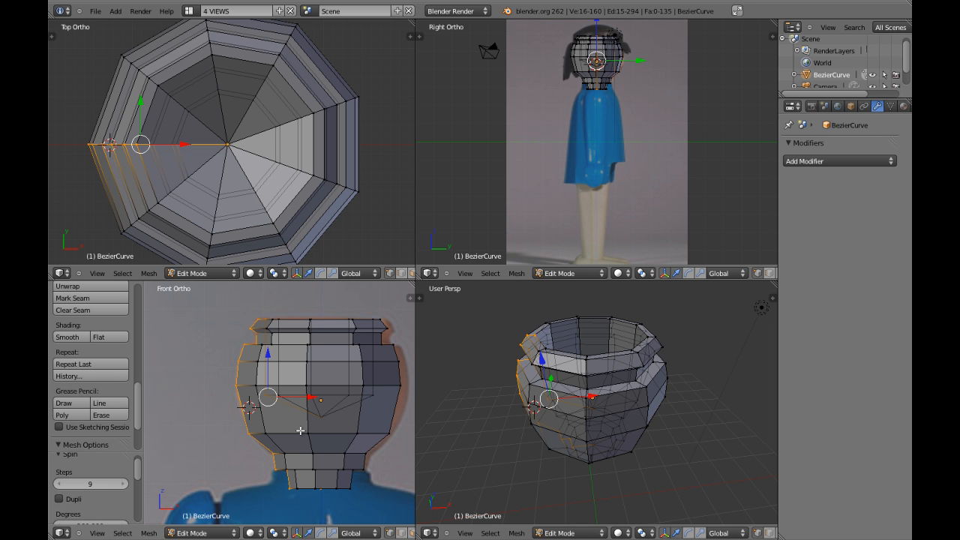
{"action": "left_click", "coordinate": [103, 484]}
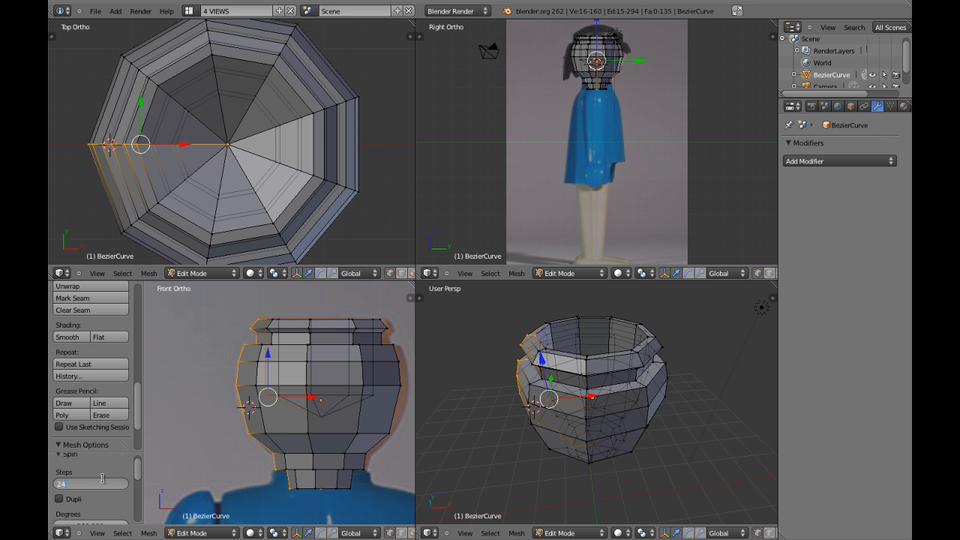
{"action": "type", "text": "24"}
{"action": "key", "text": "Return"}
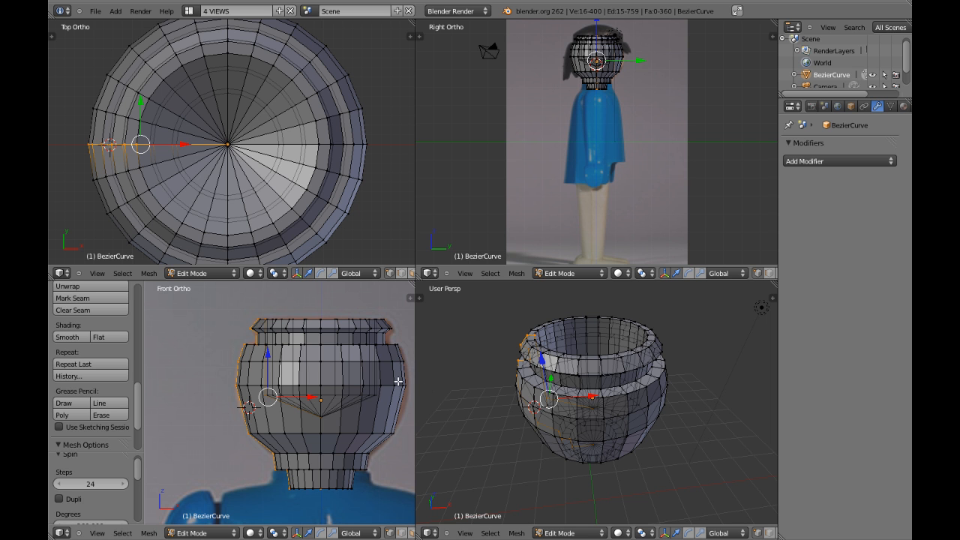
{"action": "key", "text": "a"}
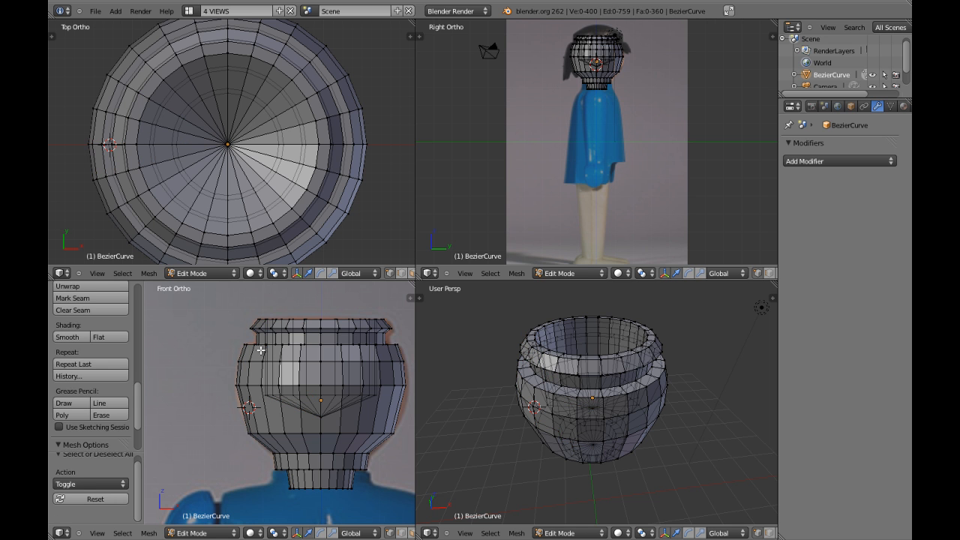
- In Object Mode, add a Subdivision Surface modifier to the head with View and Render subdivisions of 3
{"action": "key", "text": "Tab"}
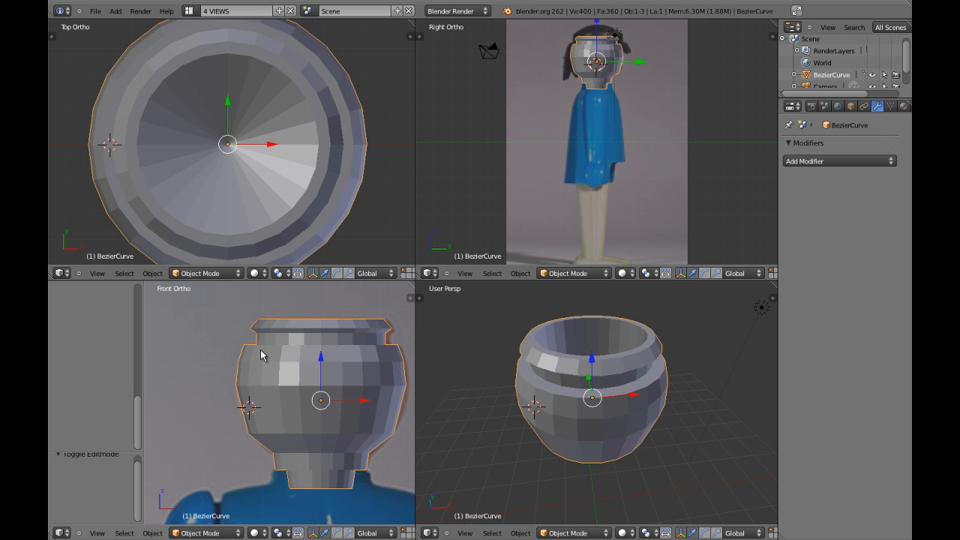
{"action": "left_click", "coordinate": [821, 164]}
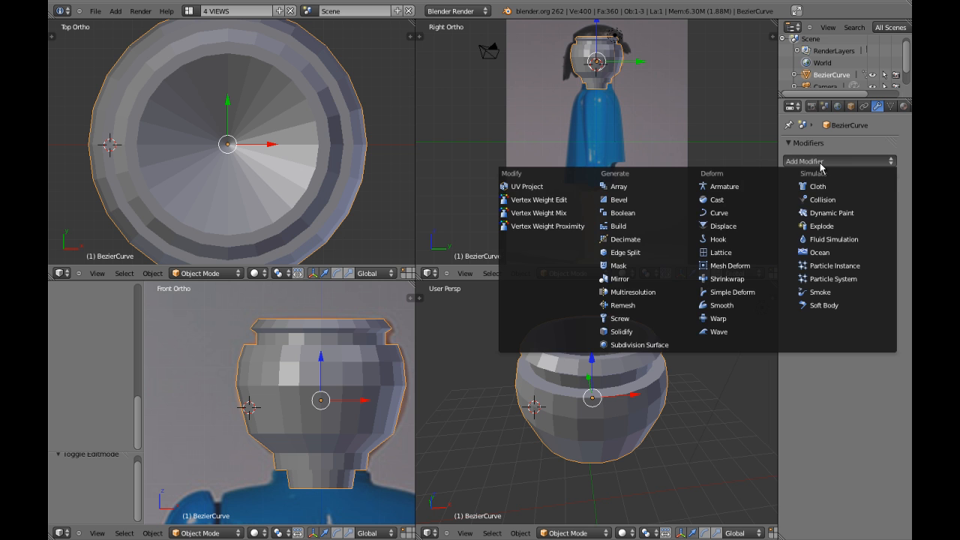
{"action": "left_click", "coordinate": [652, 346]}
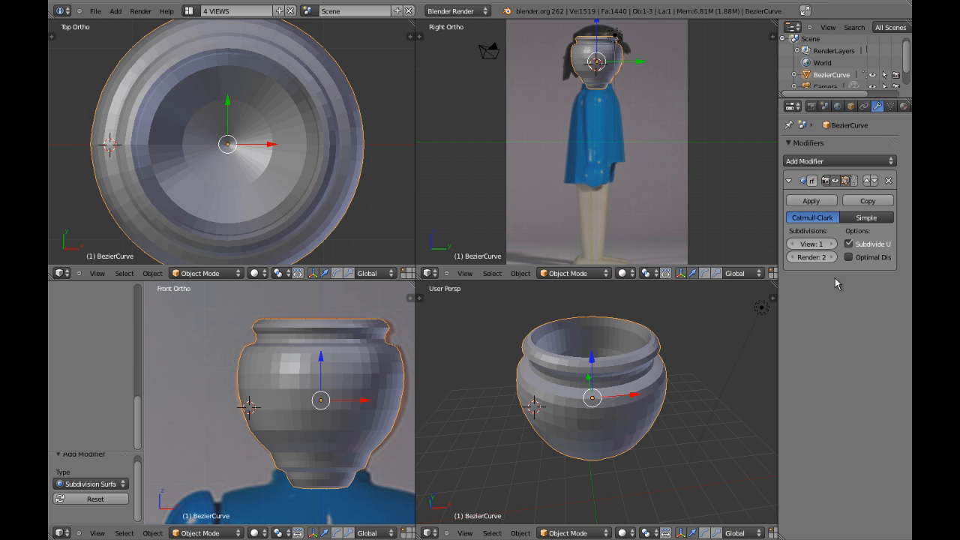
{"action": "left_click", "coordinate": [834, 244]}
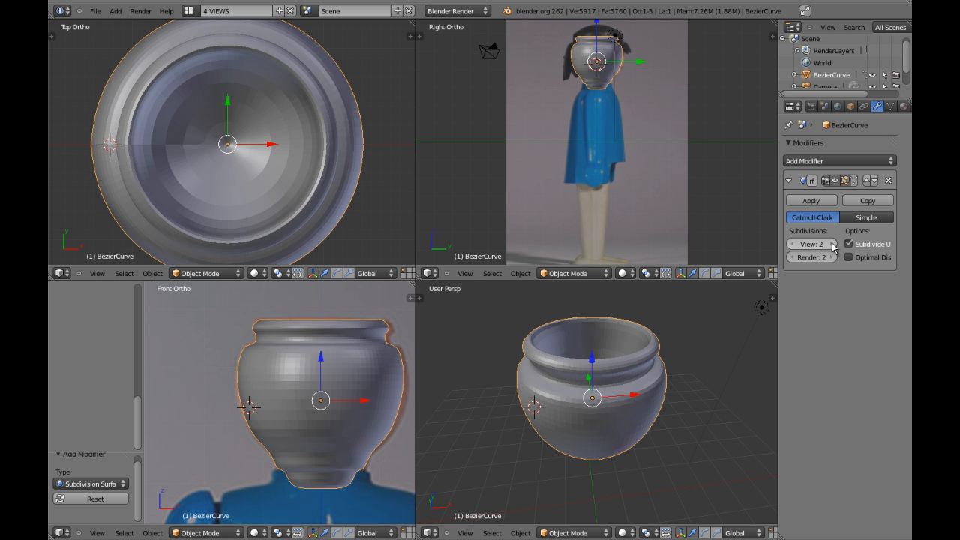
{"action": "left_click", "coordinate": [834, 244]}
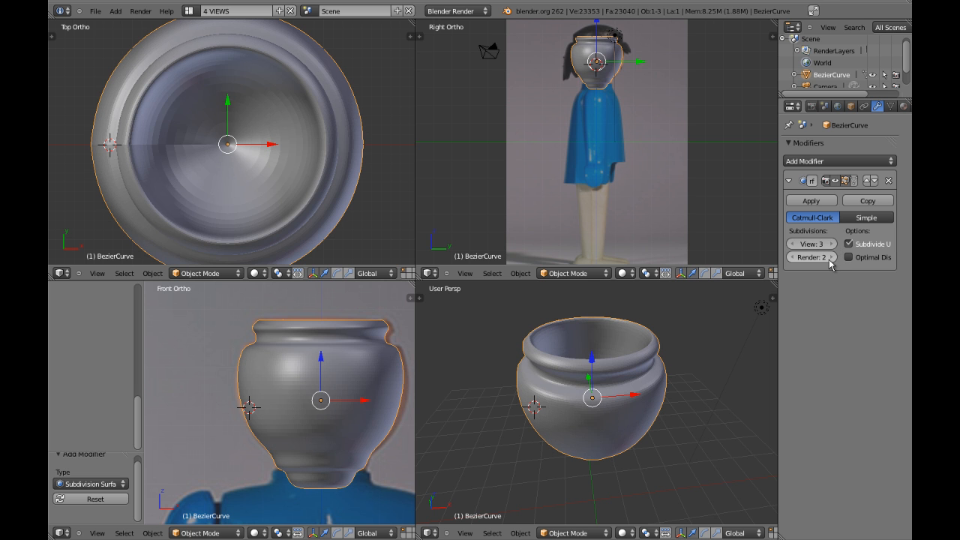
{"action": "left_click", "coordinate": [832, 258]}
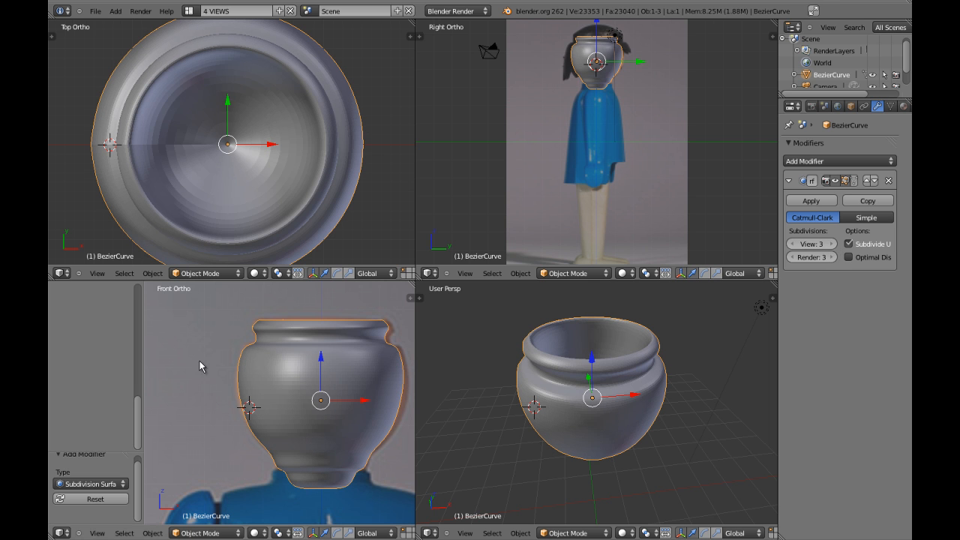
- Apply smooth shading to the head object
{"action": "scroll", "coordinate": [99, 415], "scroll_direction": "up", "scroll_amount": 5}
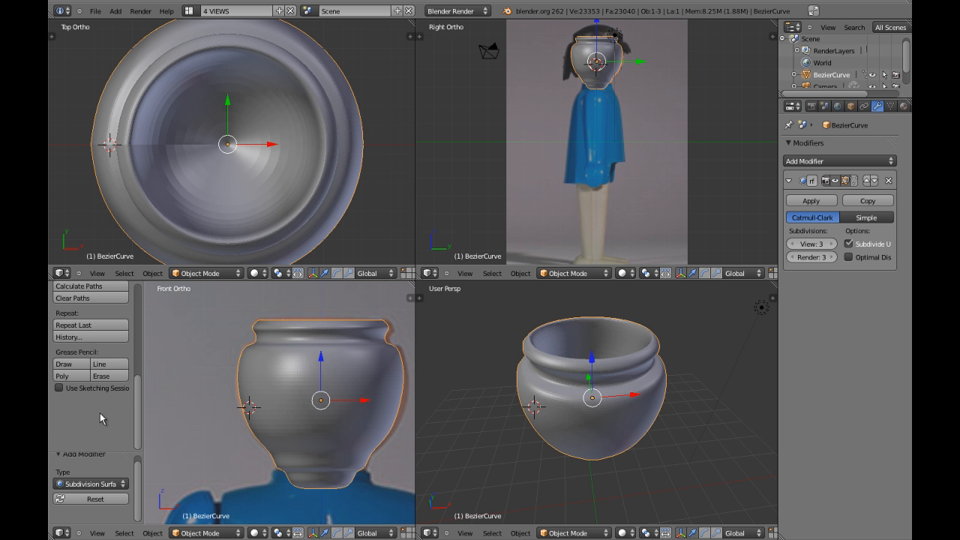
{"action": "scroll", "coordinate": [100, 413], "scroll_direction": "up", "scroll_amount": 5}
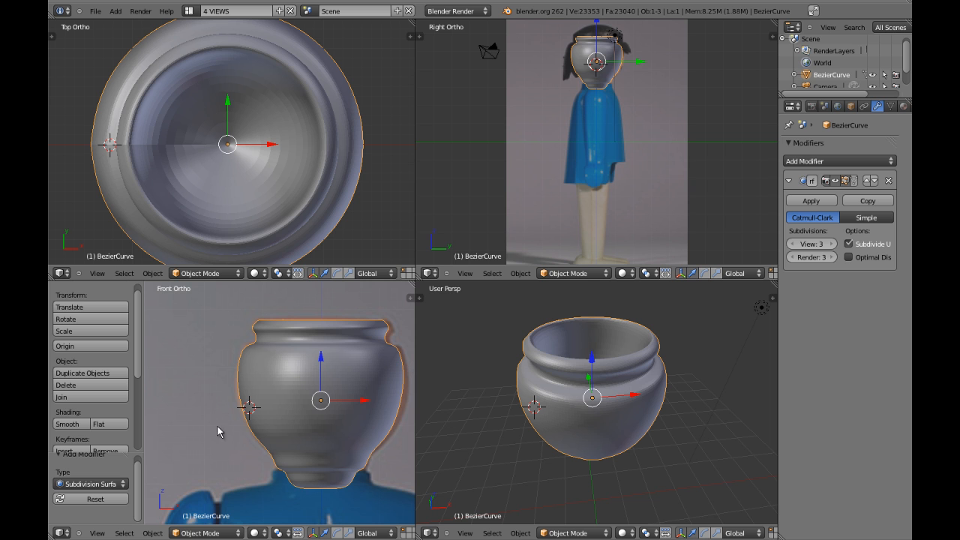
{"action": "left_click", "coordinate": [67, 425]}
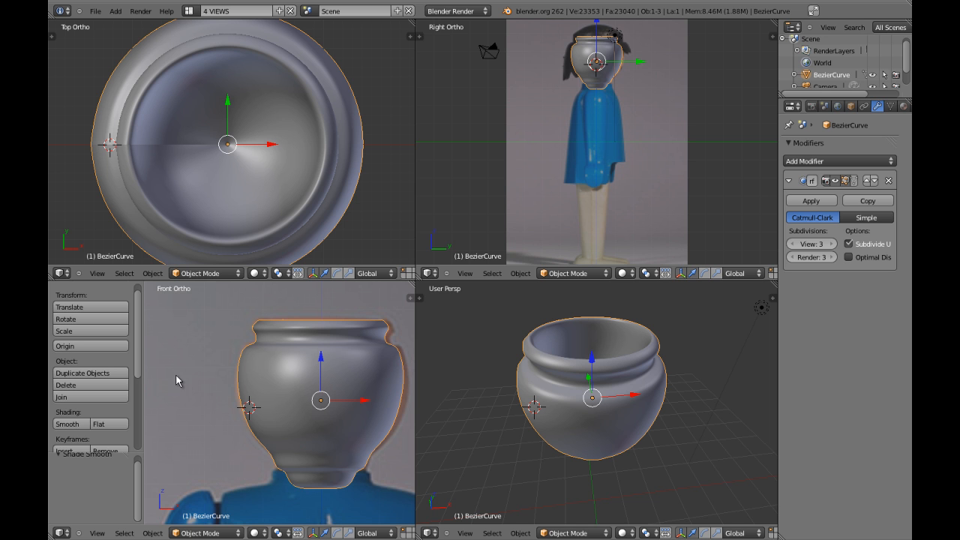
- Enter Edit Mode on the head and compare its mesh outline with the reference photo in the front view
{"action": "mouse_move", "coordinate": [139, 340]}
{"action": "left_mouse_down"}
{"action": "mouse_move", "coordinate": [141, 413]}
{"action": "mouse_move", "coordinate": [141, 327]}
{"action": "mouse_move", "coordinate": [142, 430]}
{"action": "left_mouse_up"}
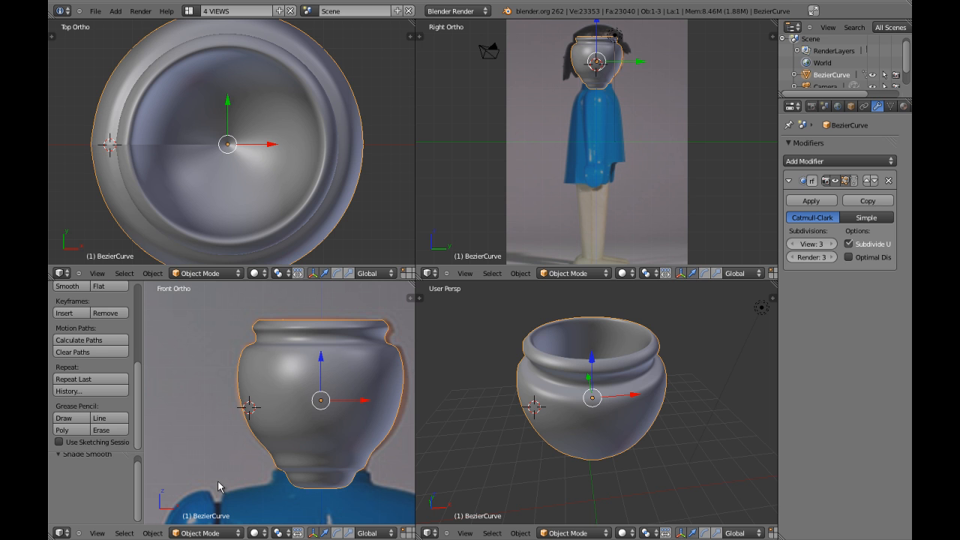
{"action": "key", "text": "Tab"}
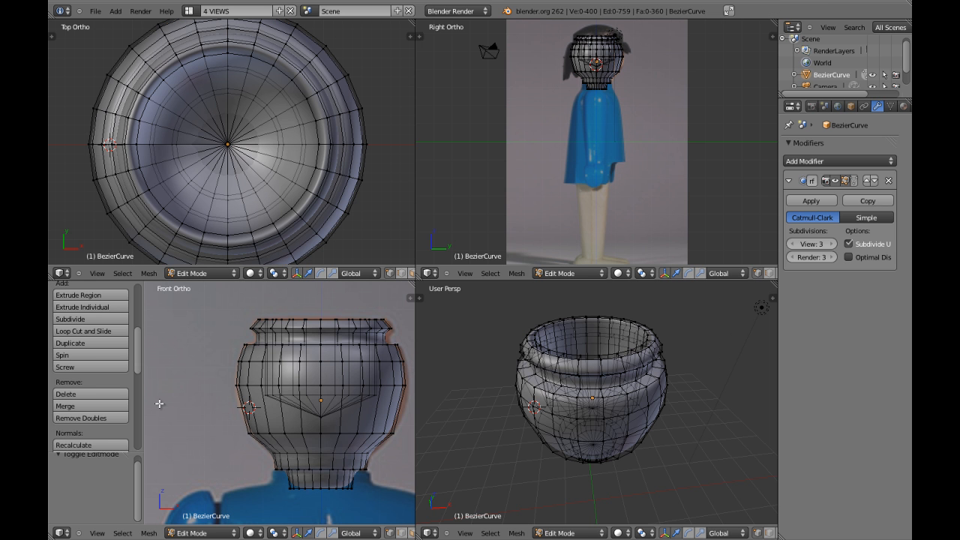
{"action": "scroll", "coordinate": [137, 371], "scroll_direction": "down", "scroll_amount": 3}
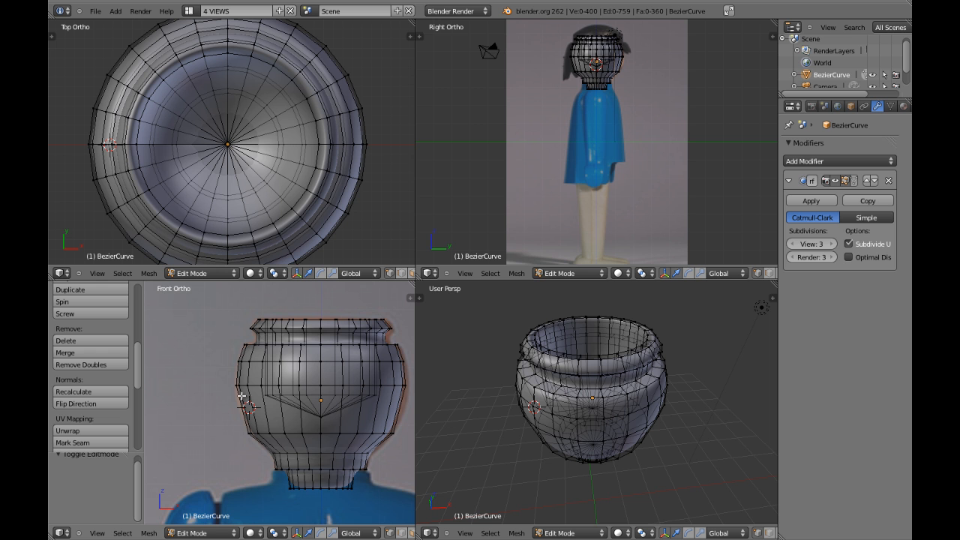
{"action": "scroll", "coordinate": [278, 400], "scroll_direction": "up", "scroll_amount": 4}
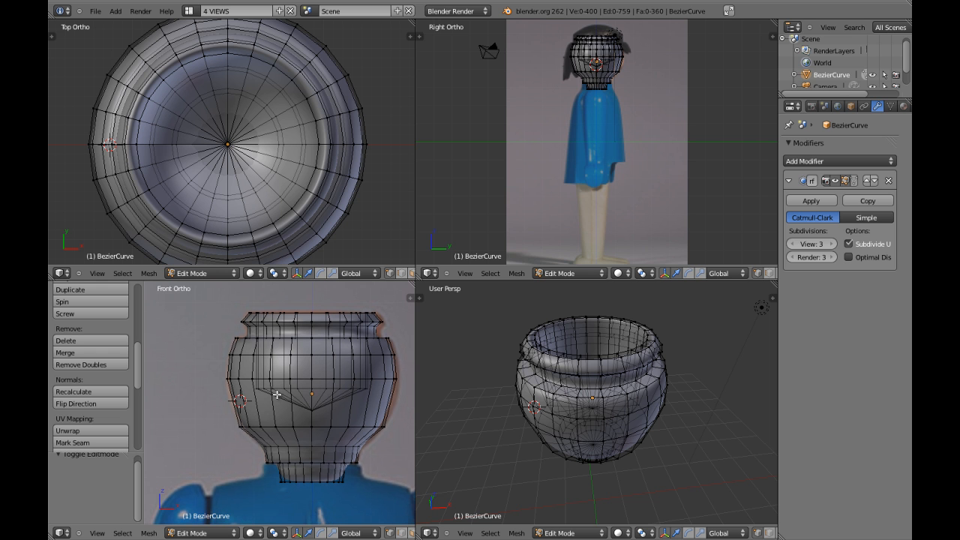
{"action": "scroll", "coordinate": [269, 390], "scroll_direction": "up", "scroll_amount": 1}
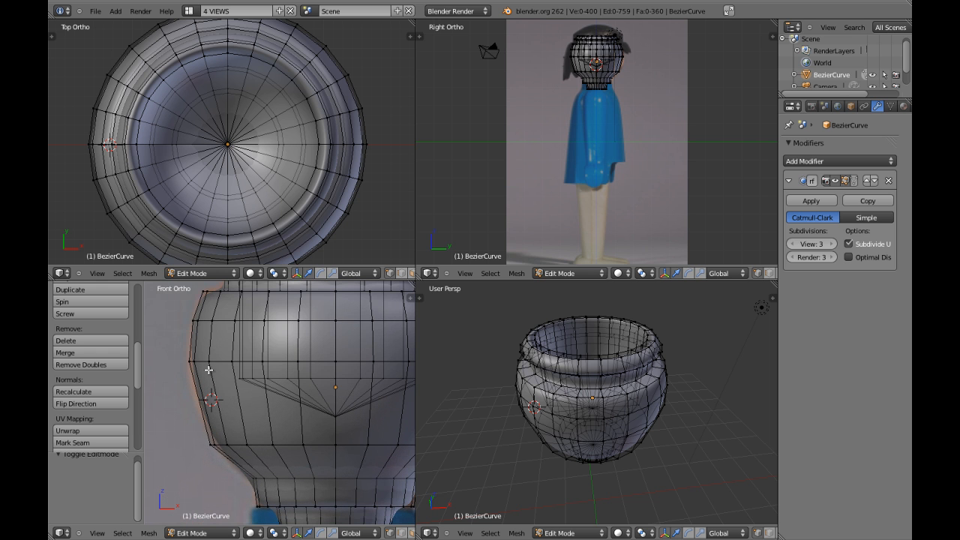
{"action": "scroll", "coordinate": [299, 378], "scroll_direction": "down", "scroll_amount": 3}
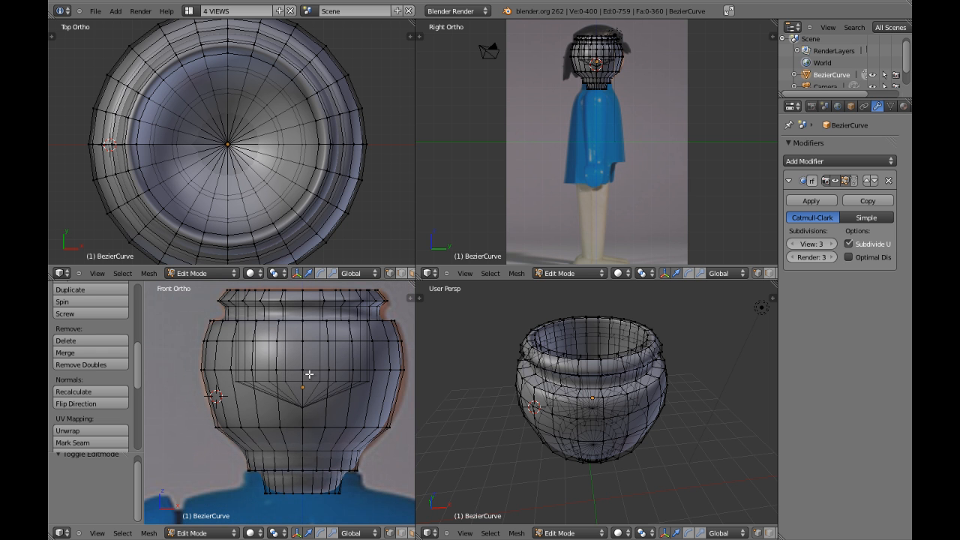
- Show the head mesh as wireframe in all four views and enable Optimal Display in the Subdivision Surface modifier
{"action": "key", "text": "z"}
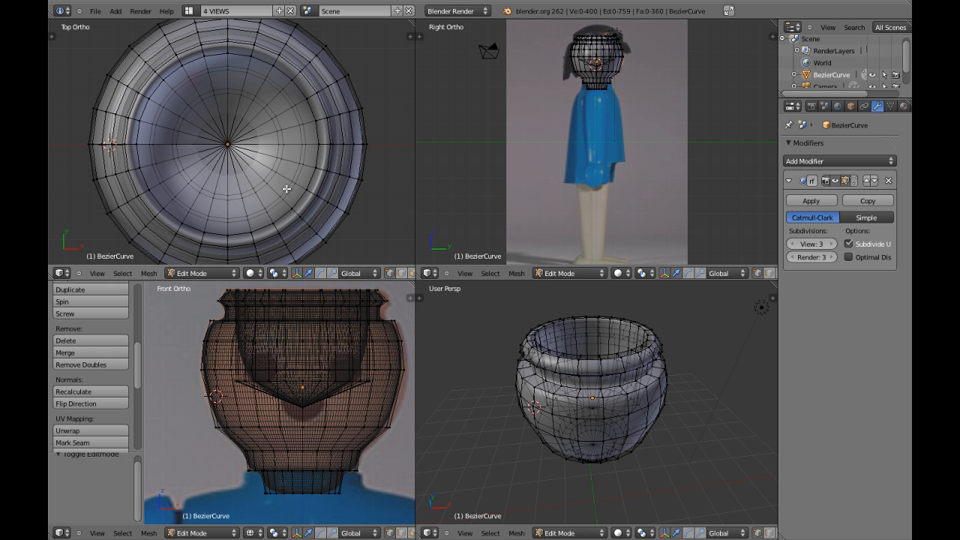
{"action": "key", "text": "z"}
{"action": "key", "text": "z"}
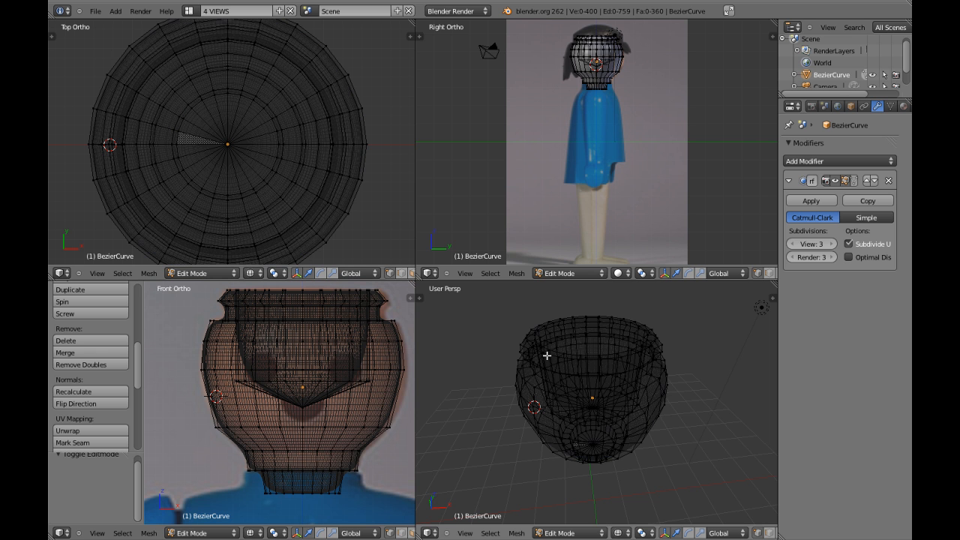
{"action": "key", "text": "z"}
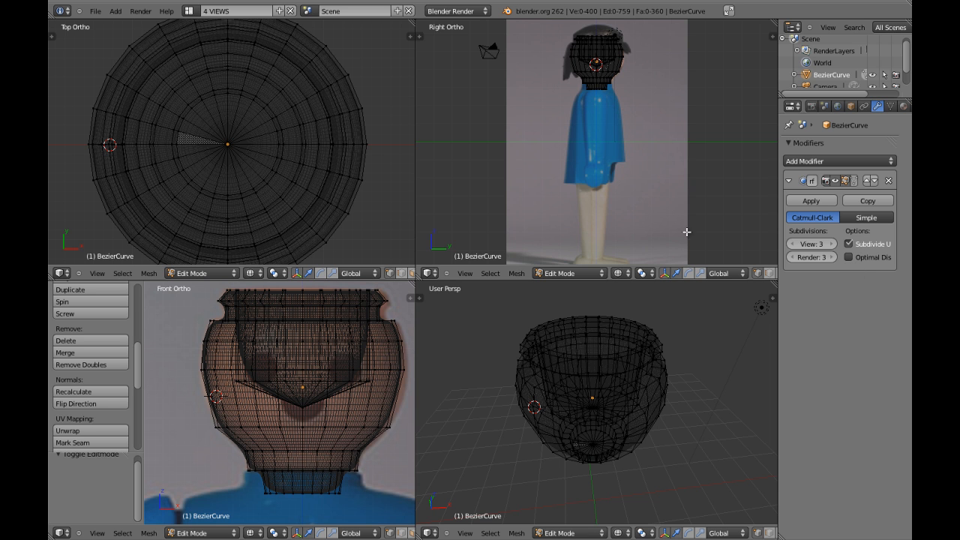
{"action": "left_click", "coordinate": [850, 257]}
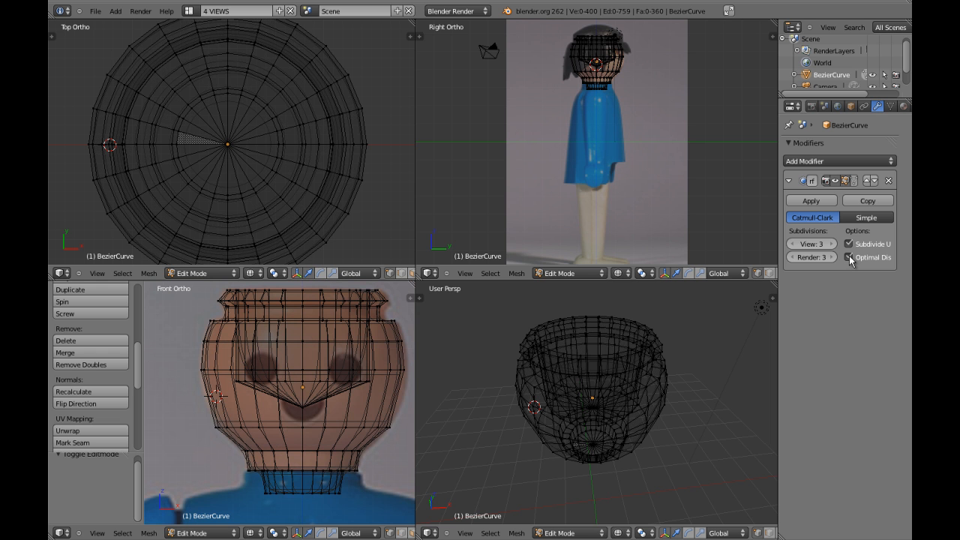
- Box-select the full vertex ring at eye level around the head in the front view
{"action": "left_click", "coordinate": [850, 258]}
{"action": "left_click", "coordinate": [849, 257]}
{"action": "key", "text": "ctrl+Up"}
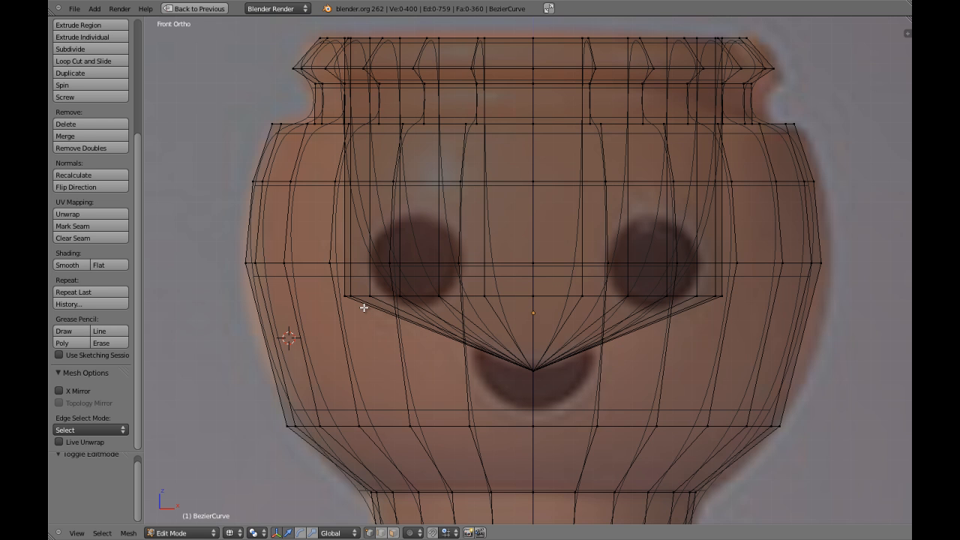
{"action": "right_click", "coordinate": [224, 261]}
{"action": "key", "text": "b"}
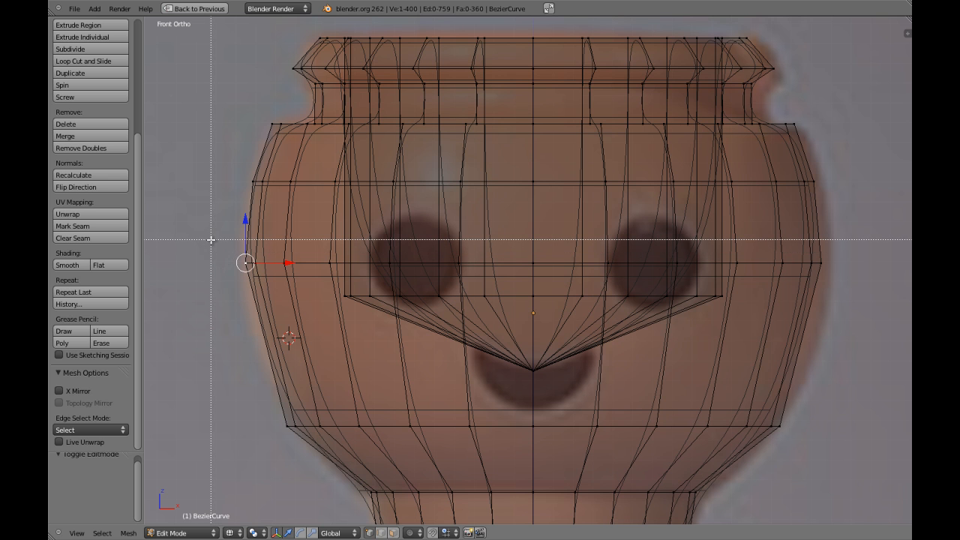
{"action": "left_click_drag", "start_coordinate": [211, 239], "coordinate": [860, 269]}
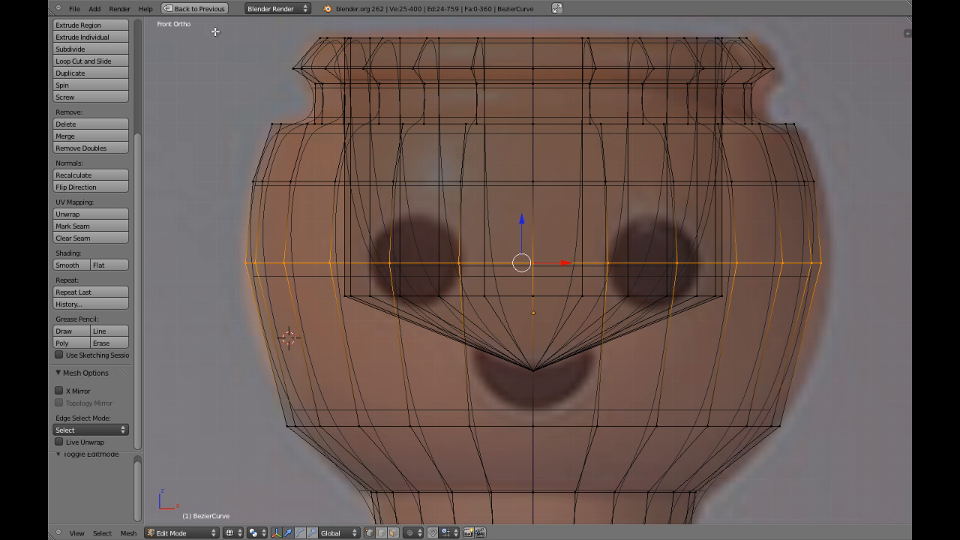
{"action": "left_click", "coordinate": [194, 8]}
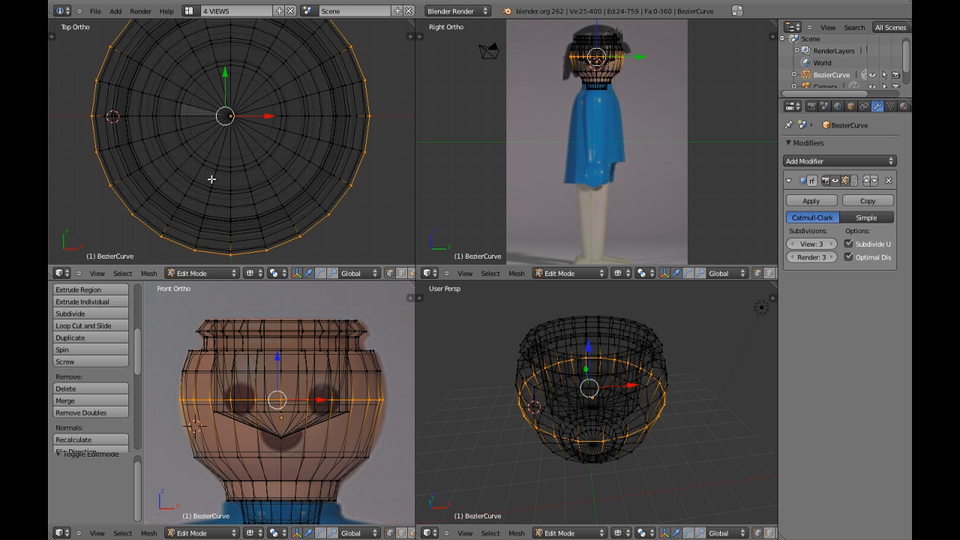
- Set the pivot point to Median Point for the selected ring
{"action": "middle_click_drag", "start_coordinate": [208, 179], "coordinate": [214, 180], "text": "shift"}
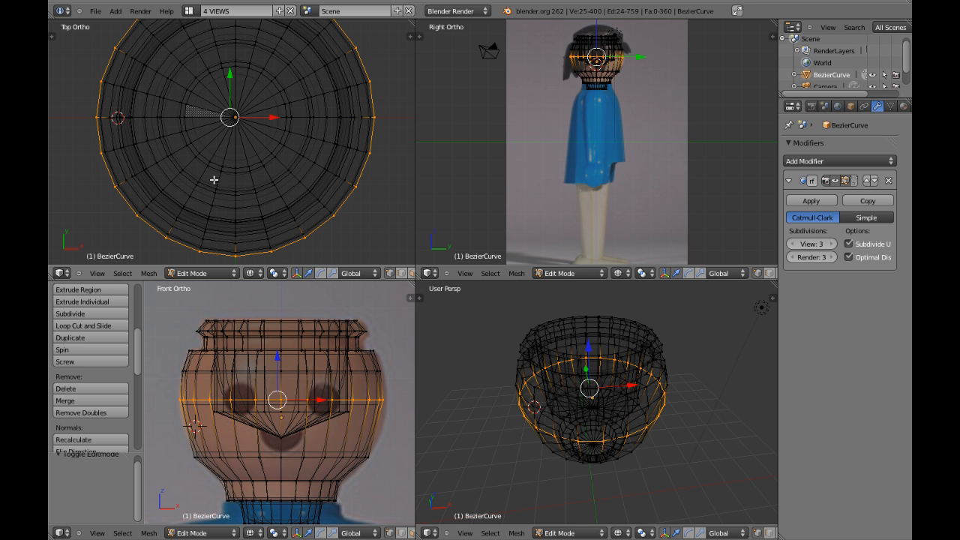
{"action": "mouse_move", "coordinate": [252, 148]}
{"action": "middle_mouse_down", "text": "shift"}
{"action": "mouse_move", "coordinate": [255, 199]}
{"action": "mouse_move", "coordinate": [257, 151]}
{"action": "middle_mouse_up", "text": "shift"}
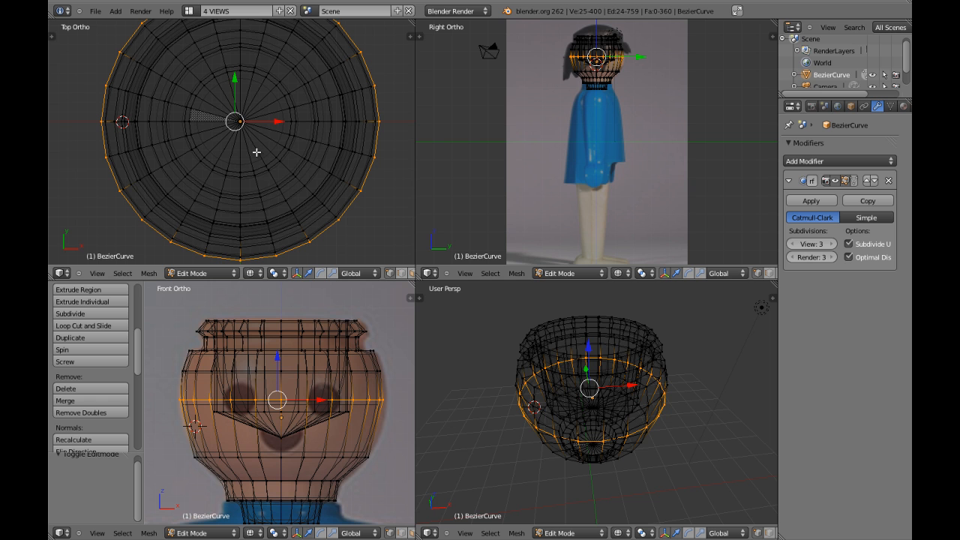
{"action": "left_click", "coordinate": [280, 274]}
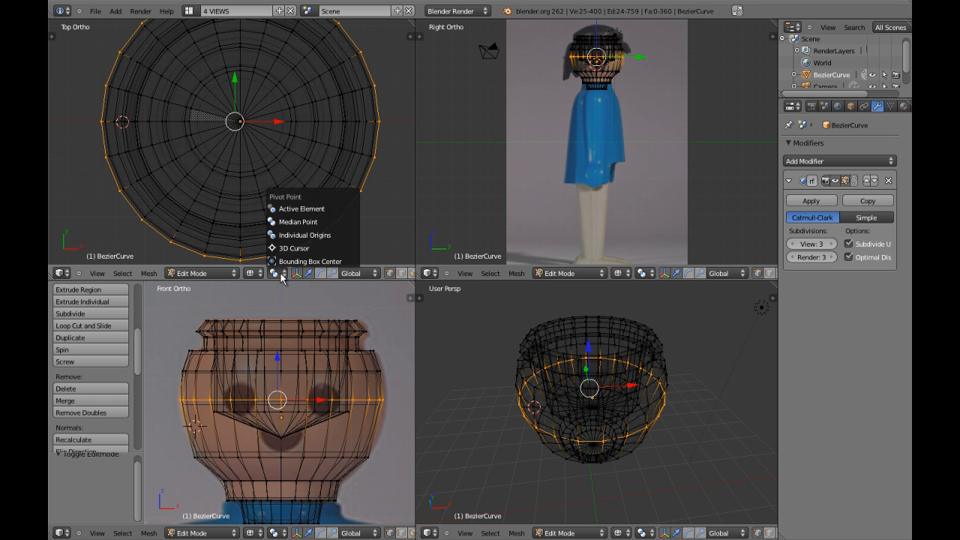
{"action": "left_click", "coordinate": [300, 224]}
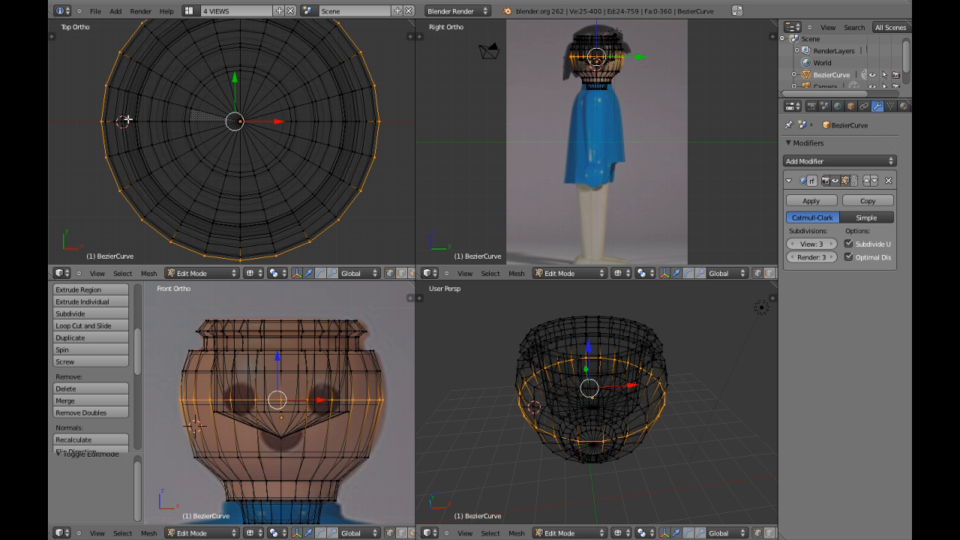
- Reset the 3D cursor to the world origin, at the head's centre in the top view
{"action": "key", "text": "shift+c"}
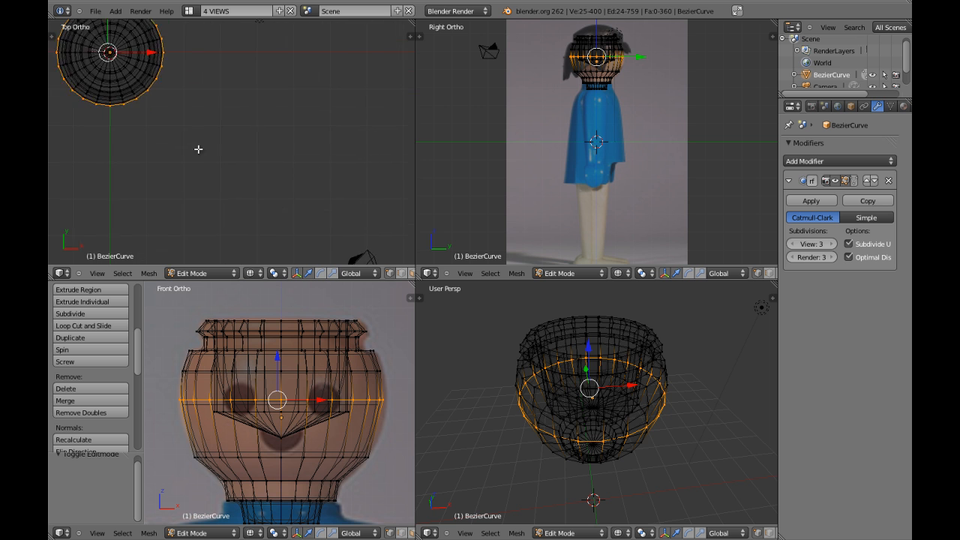
{"action": "middle_click_drag", "start_coordinate": [177, 124], "coordinate": [240, 184], "text": "shift"}
{"action": "scroll", "coordinate": [240, 183], "scroll_direction": "up", "scroll_amount": 3}
{"action": "middle_click_drag", "start_coordinate": [156, 143], "coordinate": [248, 179], "text": "shift"}
{"action": "scroll", "coordinate": [249, 179], "scroll_direction": "up", "scroll_amount": 1}
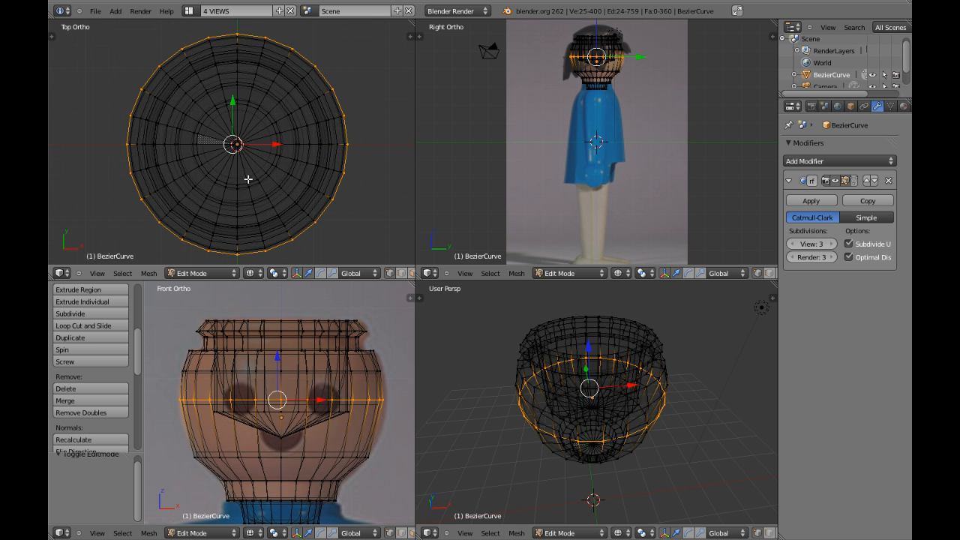
{"action": "scroll", "coordinate": [255, 193], "scroll_direction": "down", "scroll_amount": 1, "text": "shift"}
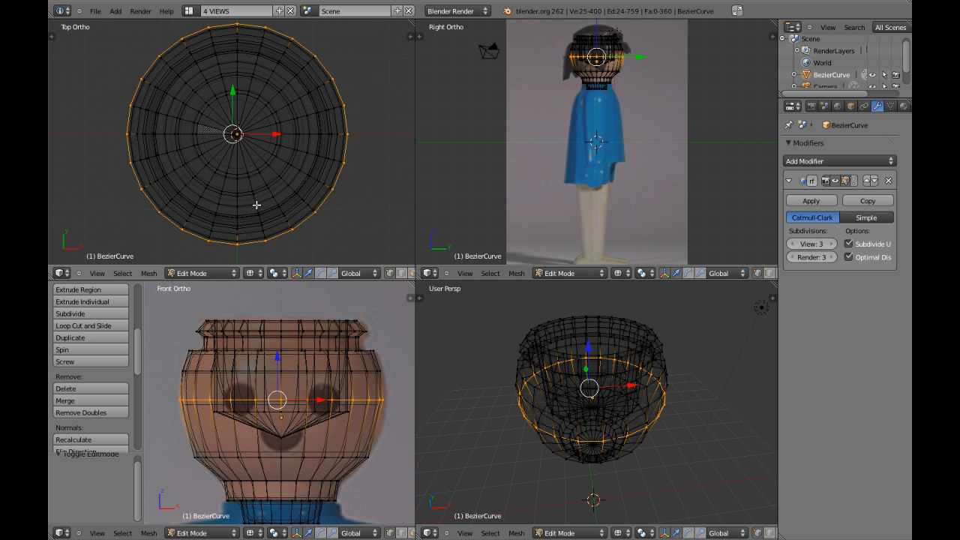
- Try the Active Element pivot point on the selected ring
{"action": "left_click", "coordinate": [275, 273]}
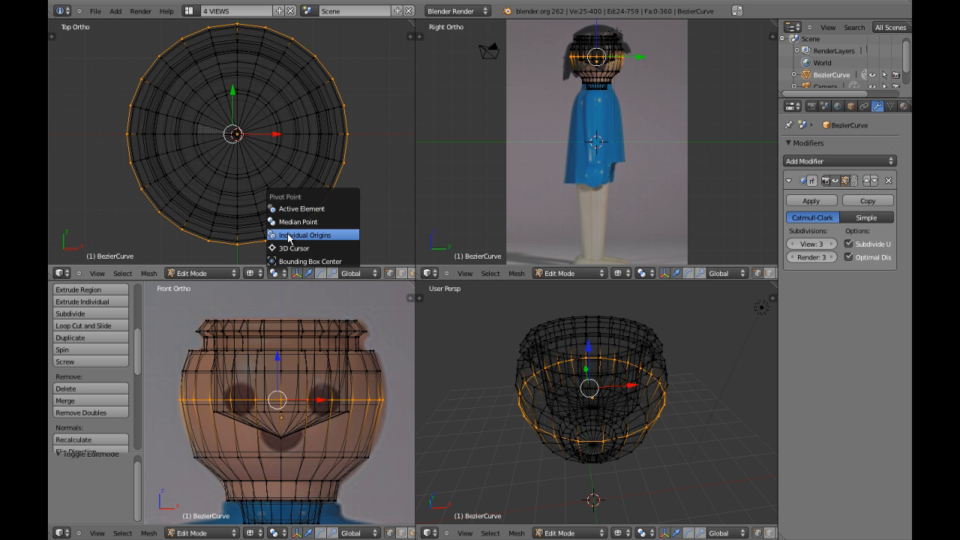
{"action": "left_click", "coordinate": [288, 209]}
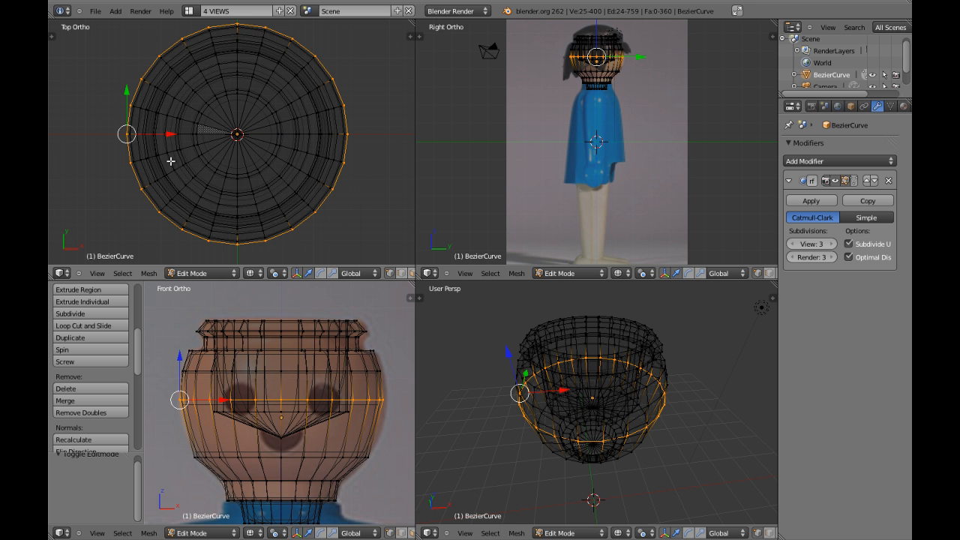
{"action": "left_click", "coordinate": [255, 273]}
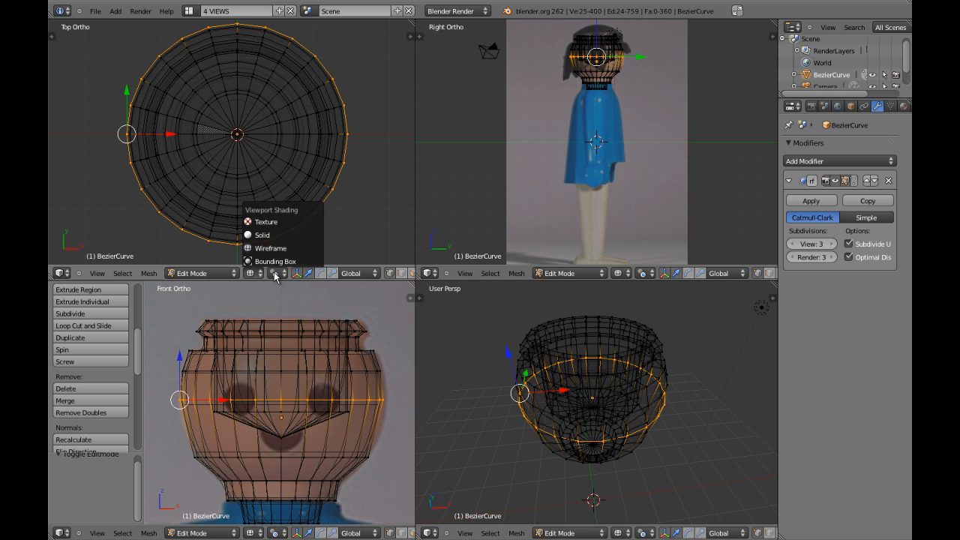
{"action": "left_click", "coordinate": [277, 274]}
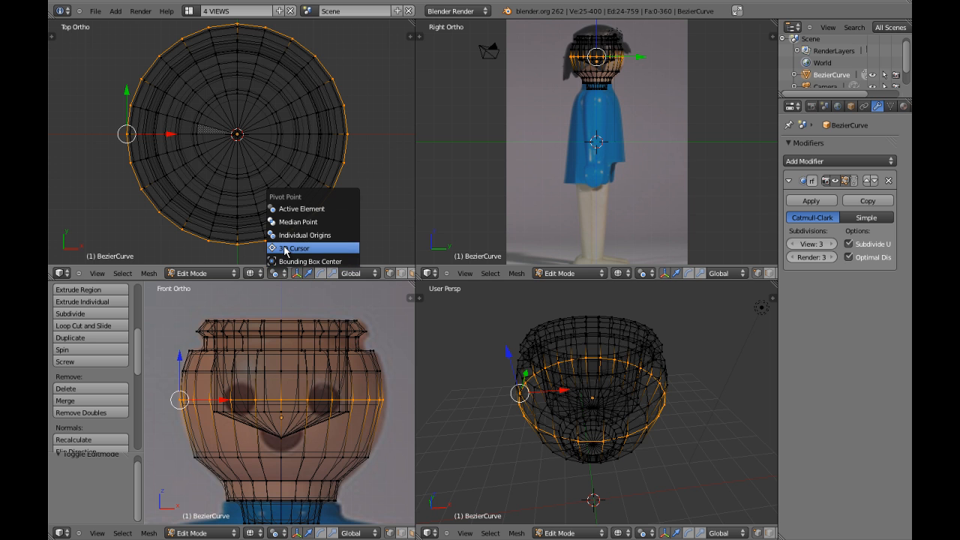
{"action": "left_click", "coordinate": [292, 222]}
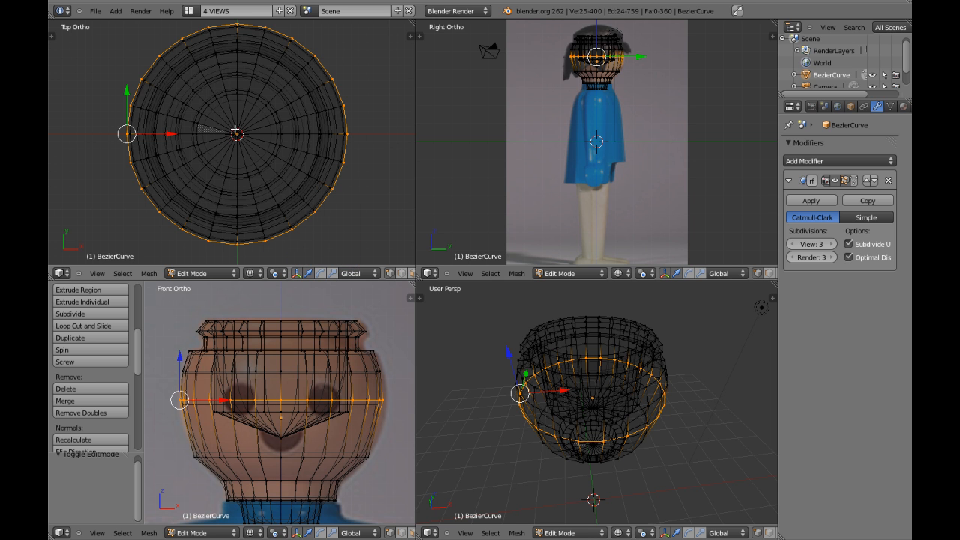
- Set the pivot point to 3D Cursor
{"action": "left_click", "coordinate": [259, 275]}
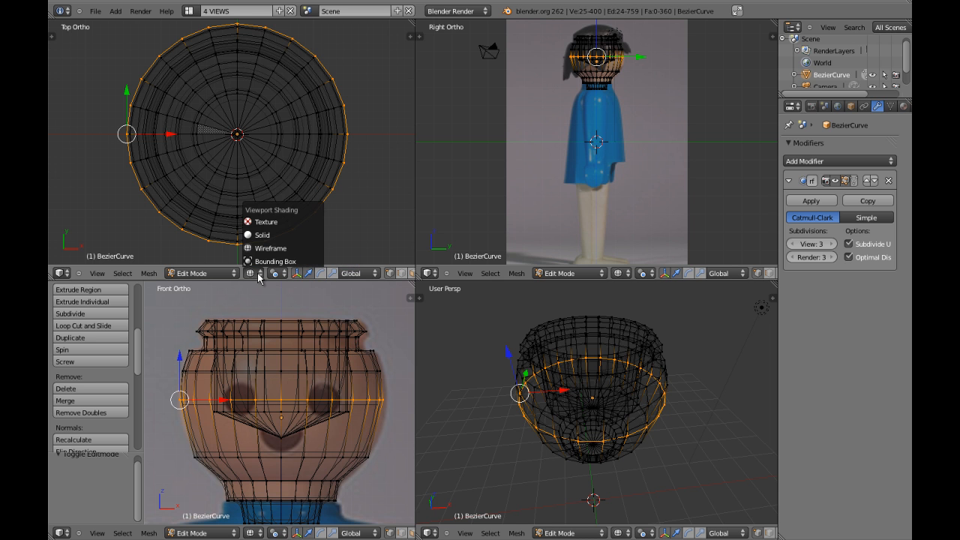
{"action": "left_click", "coordinate": [274, 275]}
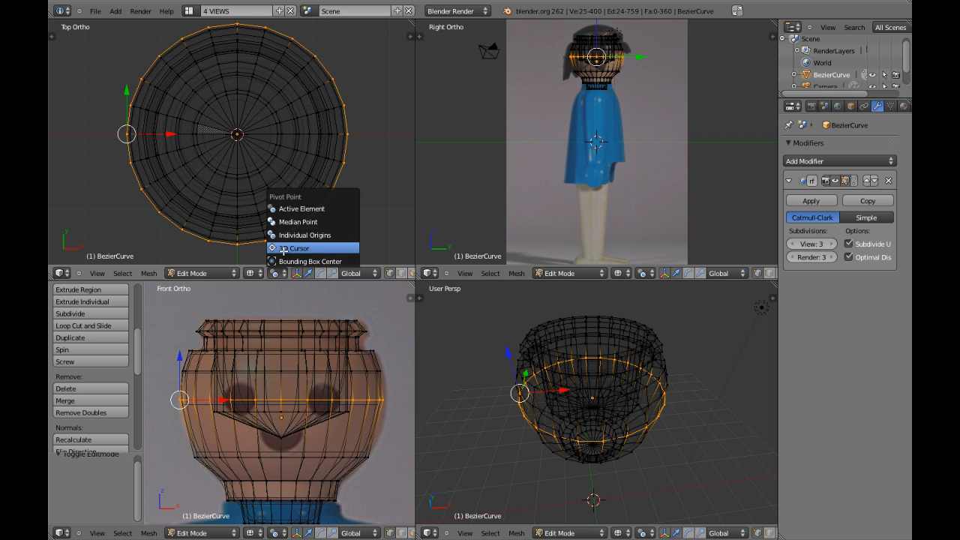
{"action": "left_click", "coordinate": [280, 249]}
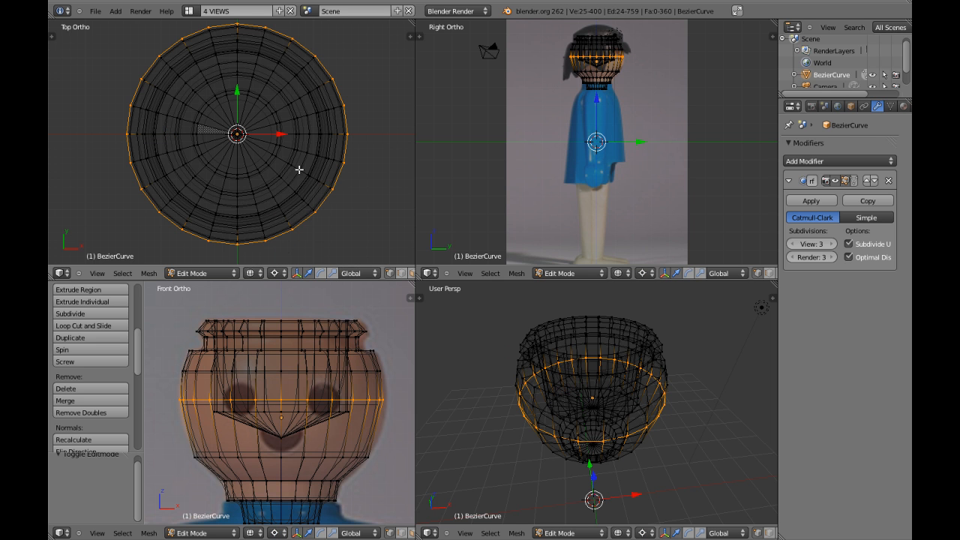
- Try scaling the ring along Z around a 3D cursor placed off the head's centre, and undo the scaling
{"action": "left_click", "coordinate": [305, 102]}
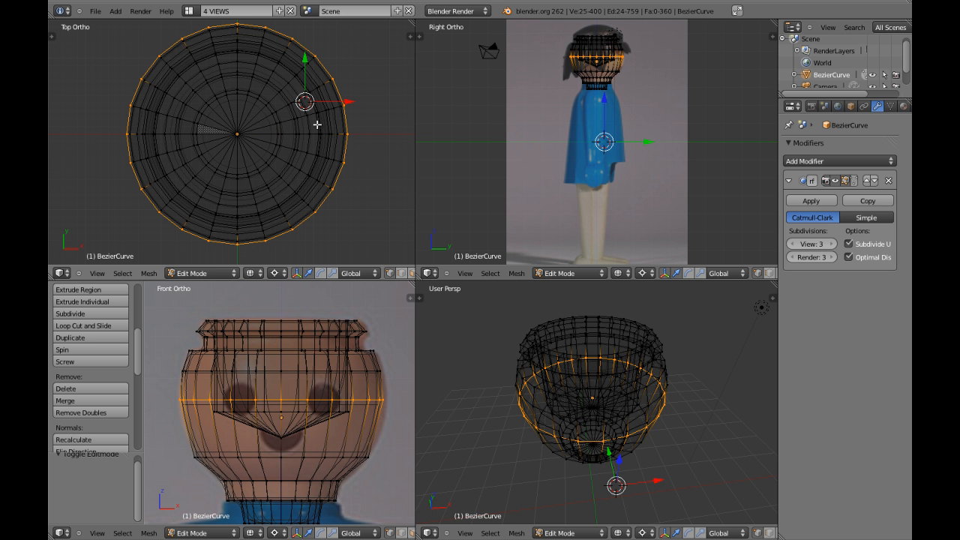
{"action": "key", "text": "s"}
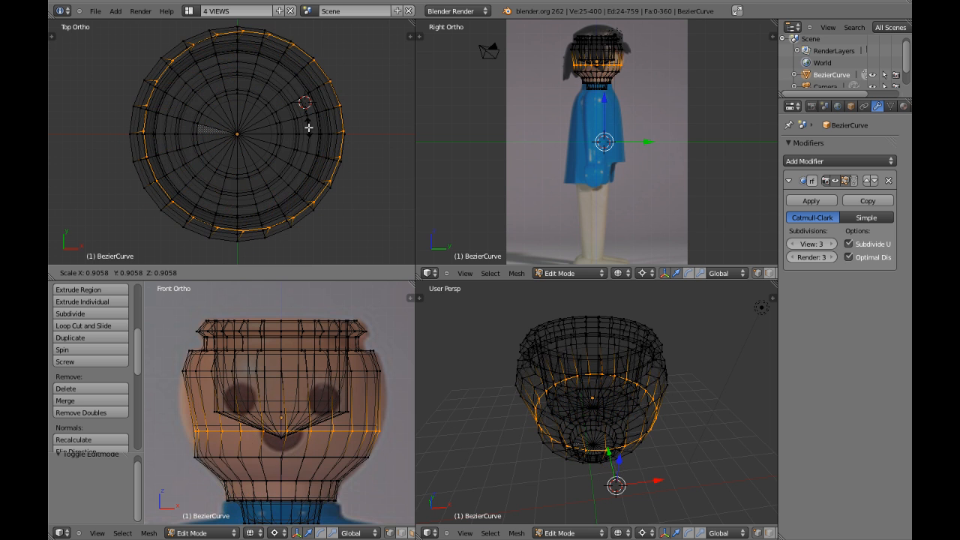
{"action": "key", "text": "z"}
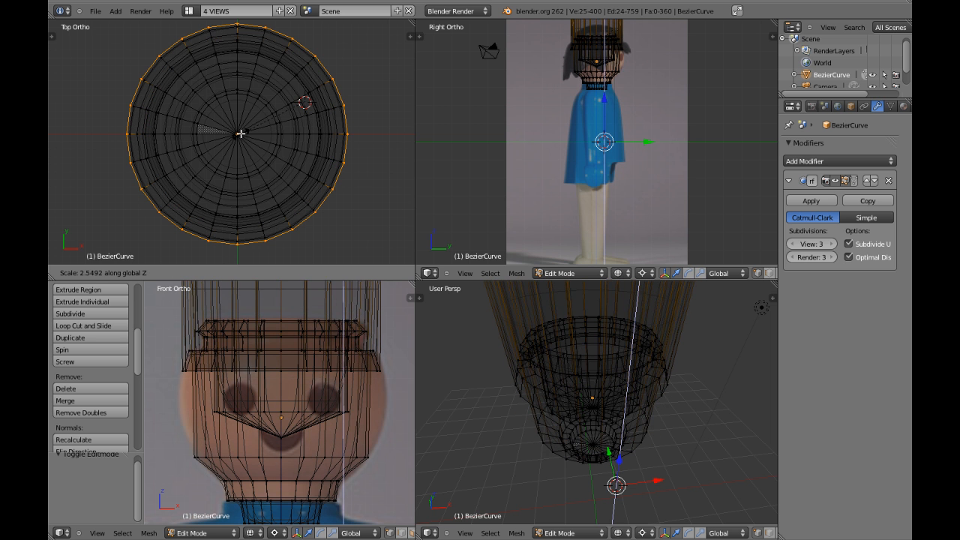
{"action": "key", "text": "z"}
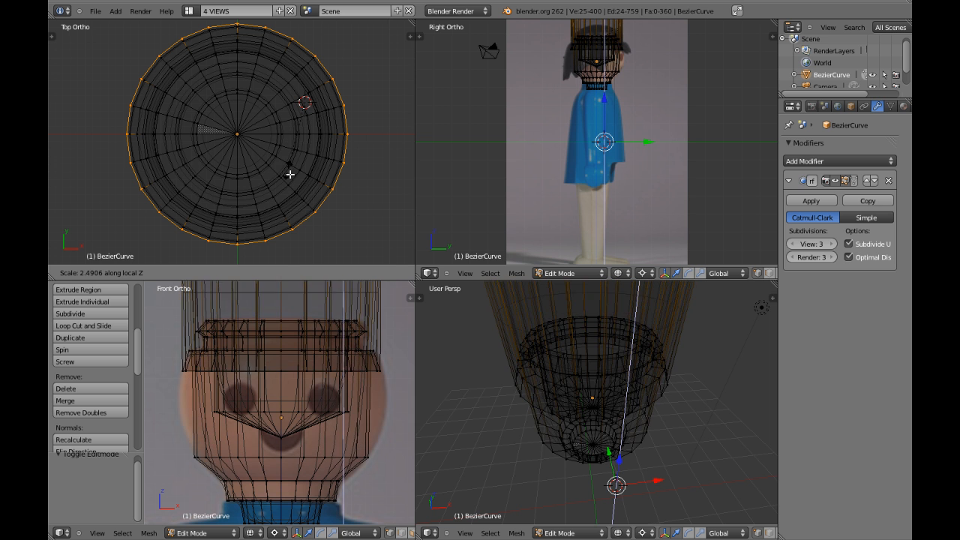
{"action": "left_click", "coordinate": [283, 171]}
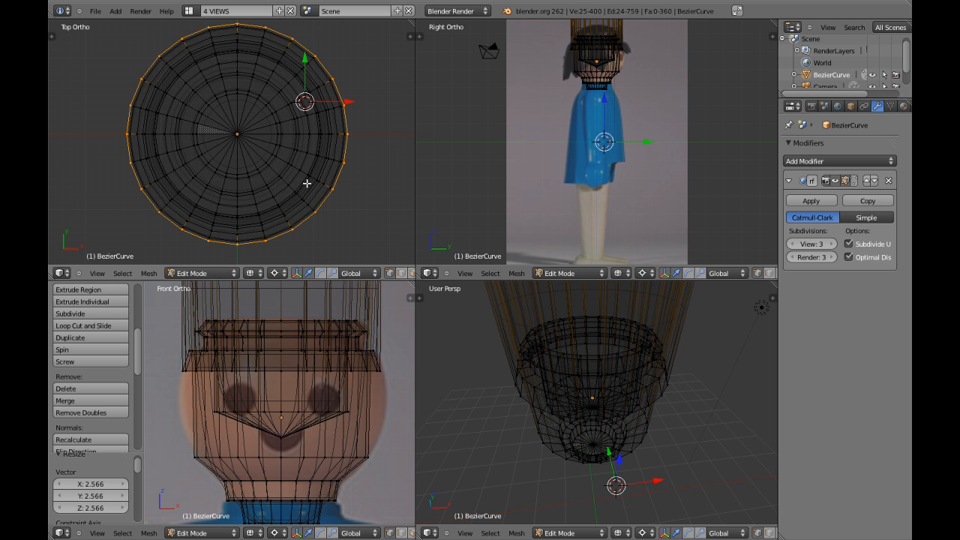
{"action": "key", "text": "ctrl+z"}
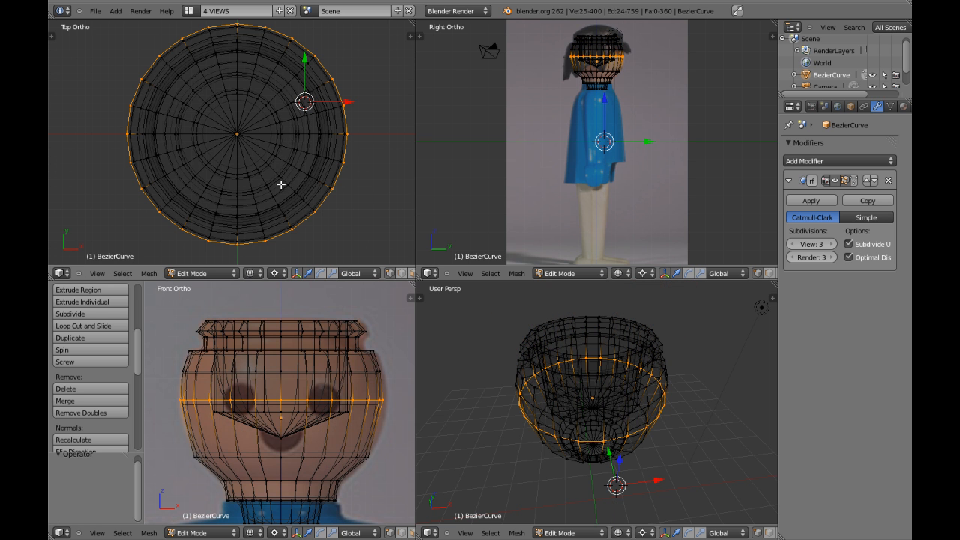
- Return the 3D cursor to the world origin and centre the head in the top view again
{"action": "key", "text": "shift+c"}
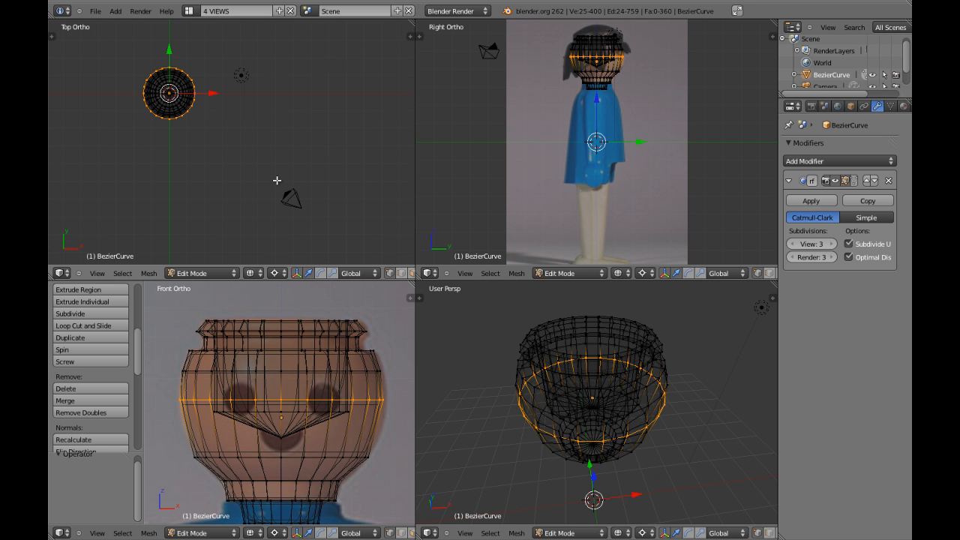
{"action": "scroll", "coordinate": [195, 149], "scroll_direction": "up", "scroll_amount": 3}
{"action": "middle_click_drag", "start_coordinate": [170, 139], "coordinate": [274, 187], "text": "shift"}
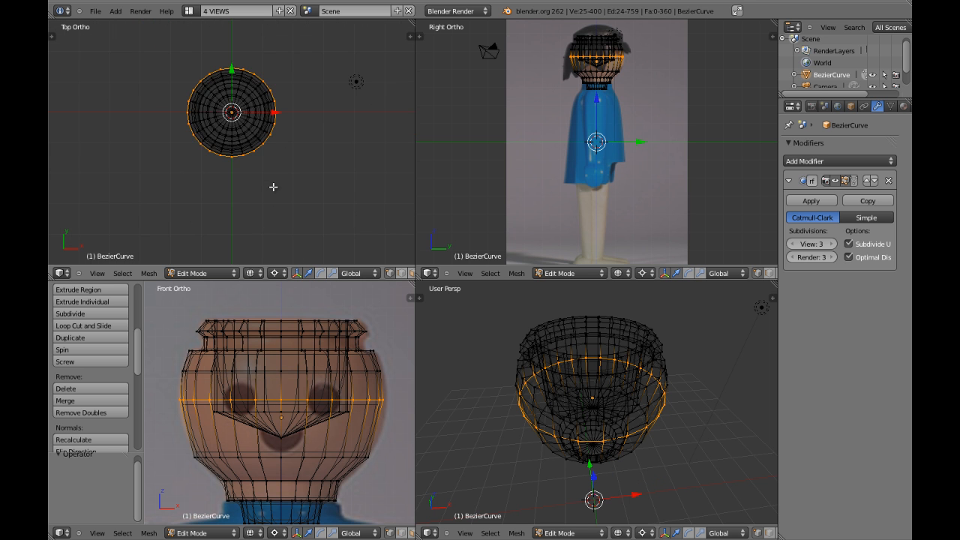
{"action": "scroll", "coordinate": [273, 187], "scroll_direction": "up", "scroll_amount": 3}
{"action": "middle_click_drag", "start_coordinate": [251, 133], "coordinate": [263, 166], "text": "shift"}
{"action": "scroll", "coordinate": [263, 166], "scroll_direction": "up", "scroll_amount": 1}
{"action": "scroll", "coordinate": [264, 166], "scroll_direction": "up", "scroll_amount": 2}
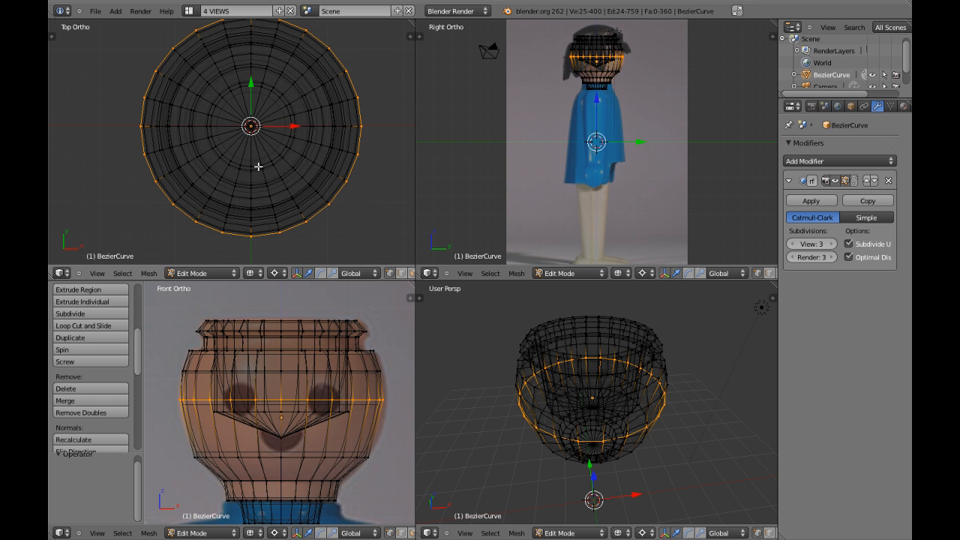
- Scale the eye-level ring by about 1.02 with Z locked, and compare its outline with the photo in the front view
{"action": "scroll", "coordinate": [285, 437], "scroll_direction": "down", "scroll_amount": 3}
{"action": "middle_click_drag", "start_coordinate": [285, 438], "coordinate": [311, 425], "text": "shift"}
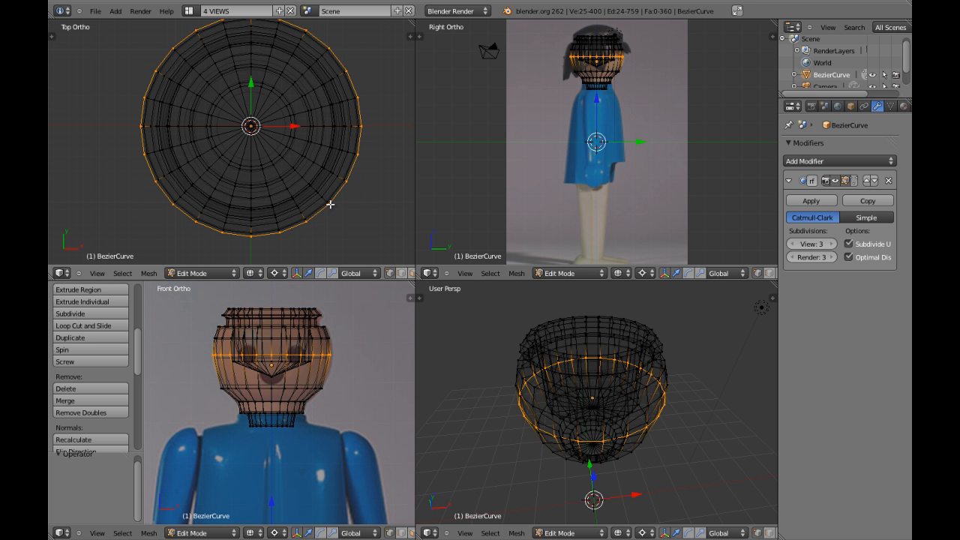
{"action": "middle_click_drag", "start_coordinate": [362, 157], "coordinate": [360, 169], "text": "shift"}
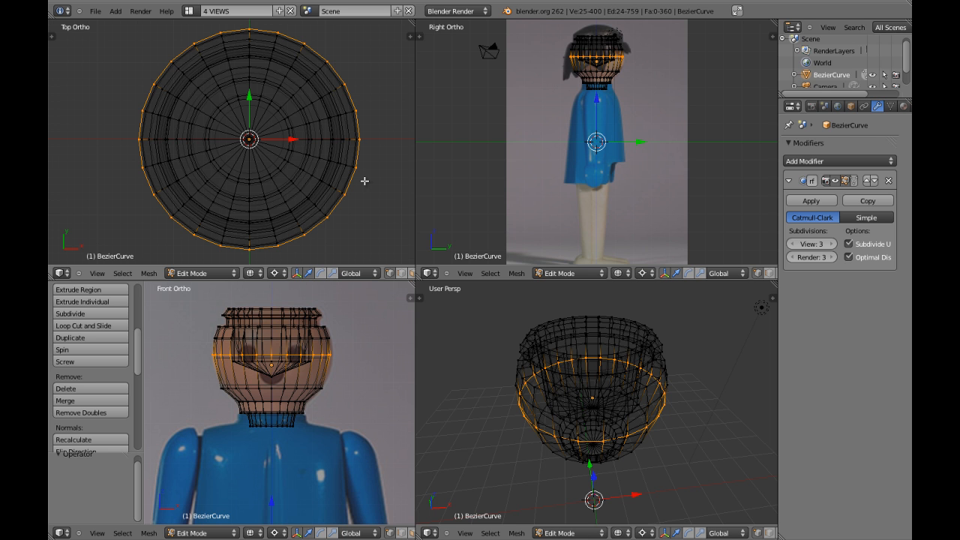
{"action": "key", "text": "s"}
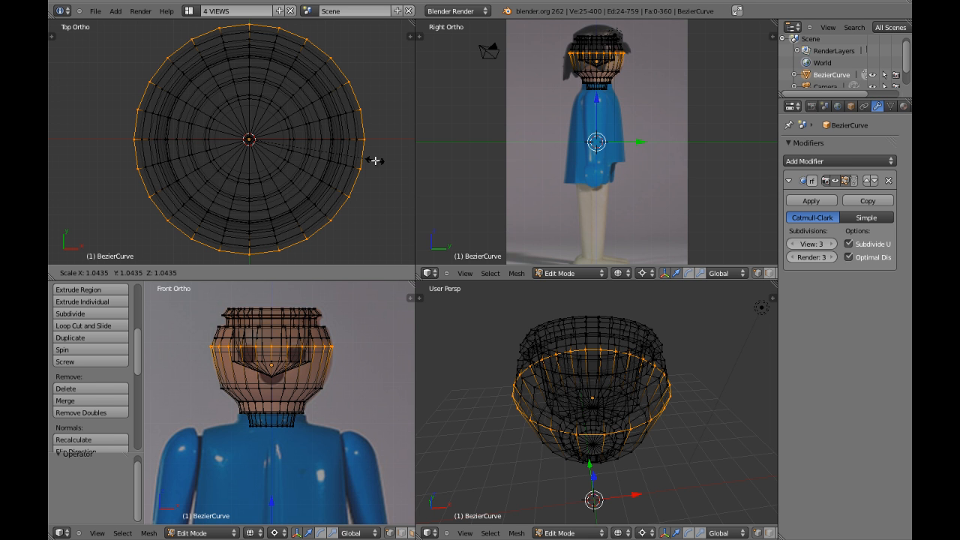
{"action": "key", "text": "shift+z"}
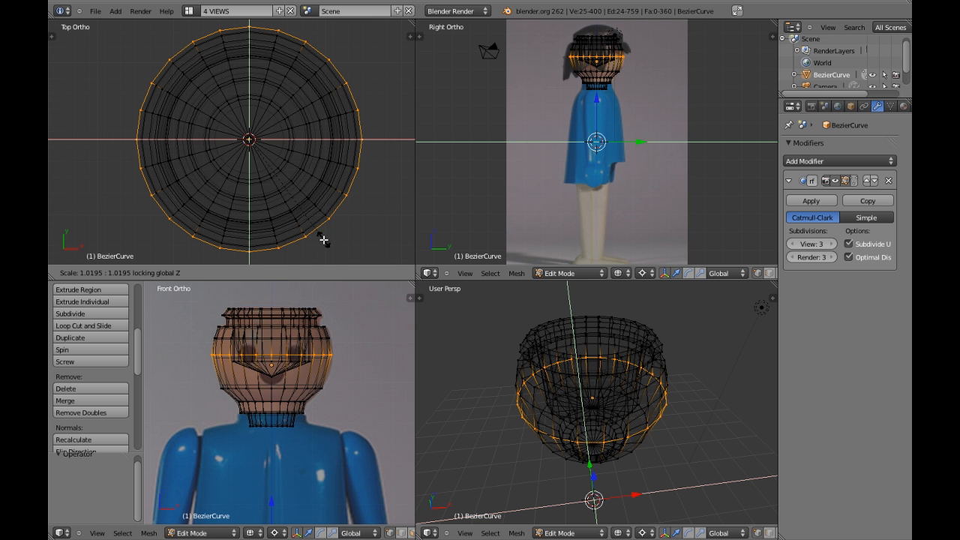
{"action": "left_click", "coordinate": [323, 239]}
{"action": "middle_click_drag", "start_coordinate": [318, 368], "coordinate": [343, 365], "text": "shift"}
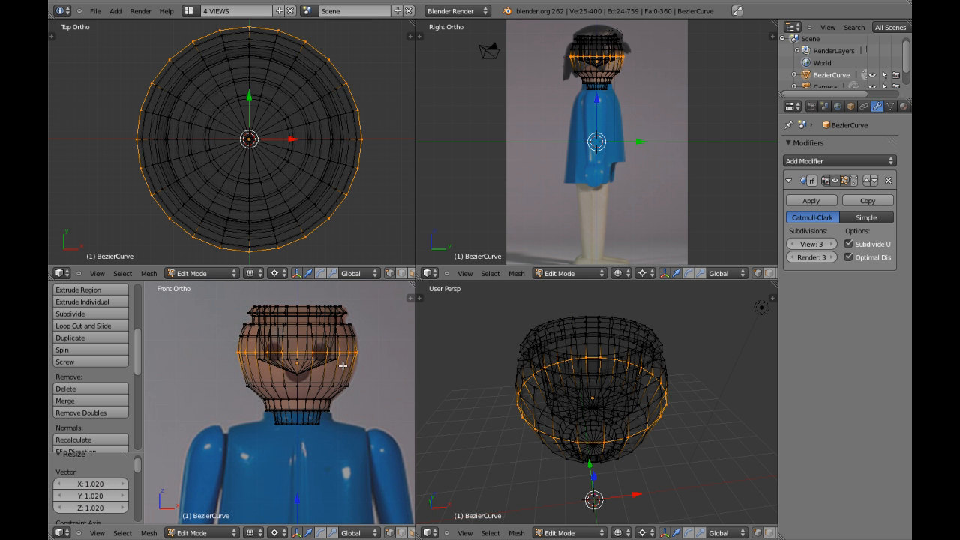
{"action": "key", "text": "ctrl+Up"}
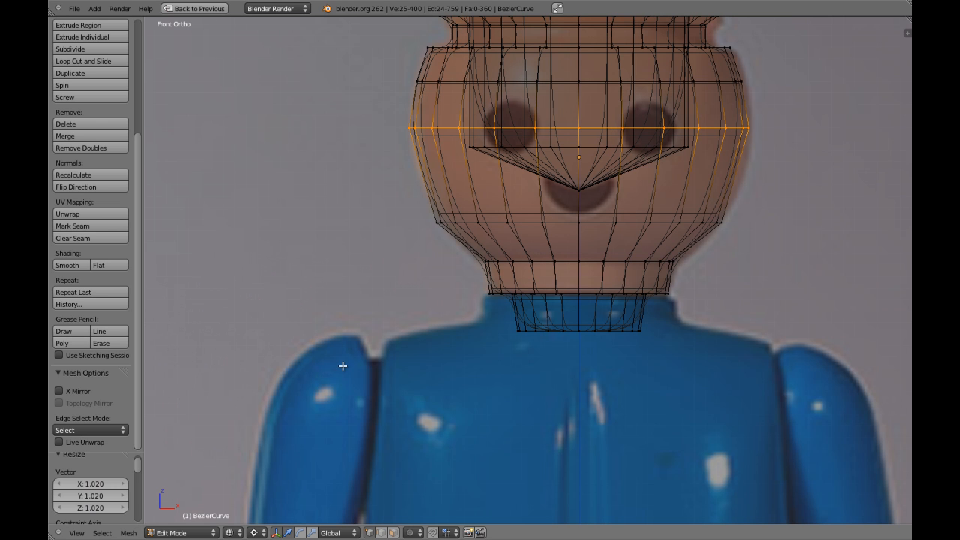
{"action": "middle_click_drag", "start_coordinate": [761, 98], "coordinate": [750, 158], "text": "shift"}
{"action": "scroll", "coordinate": [752, 160], "scroll_direction": "up", "scroll_amount": 2}
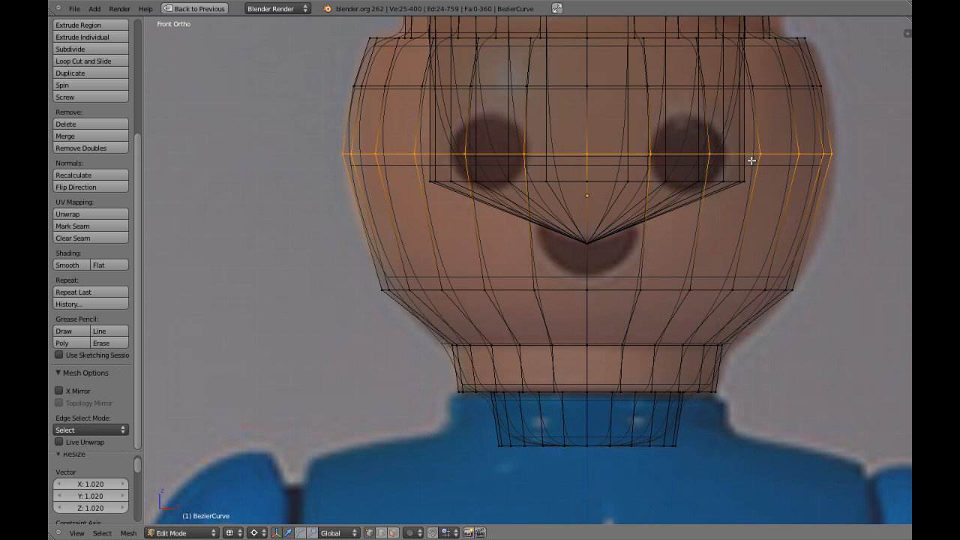
- Deselect the eye-level ring and compare the whole head outline with the photo in the front view
{"action": "scroll", "coordinate": [436, 135], "scroll_direction": "up", "scroll_amount": 2}
{"action": "middle_click_drag", "start_coordinate": [409, 150], "coordinate": [381, 212], "text": "shift"}
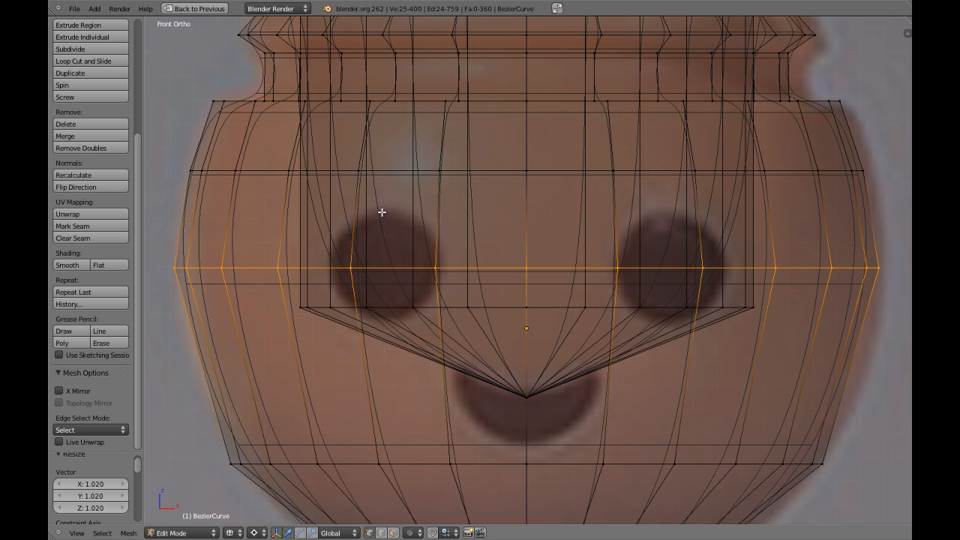
{"action": "scroll", "coordinate": [391, 206], "scroll_direction": "down", "scroll_amount": 4}
{"action": "scroll", "coordinate": [390, 205], "scroll_direction": "up", "scroll_amount": 3}
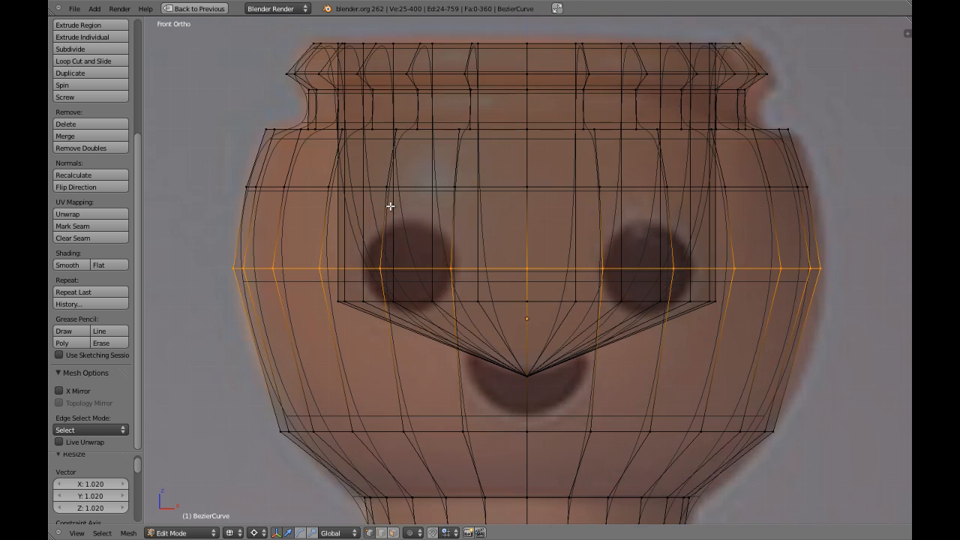
{"action": "key", "text": "a"}
{"action": "mouse_move", "coordinate": [422, 176]}
{"action": "middle_mouse_down", "text": "shift"}
{"action": "mouse_move", "coordinate": [400, 198]}
{"action": "mouse_move", "coordinate": [403, 130]}
{"action": "mouse_move", "coordinate": [437, 176]}
{"action": "mouse_move", "coordinate": [435, 140]}
{"action": "mouse_move", "coordinate": [447, 256]}
{"action": "middle_mouse_up", "text": "shift"}
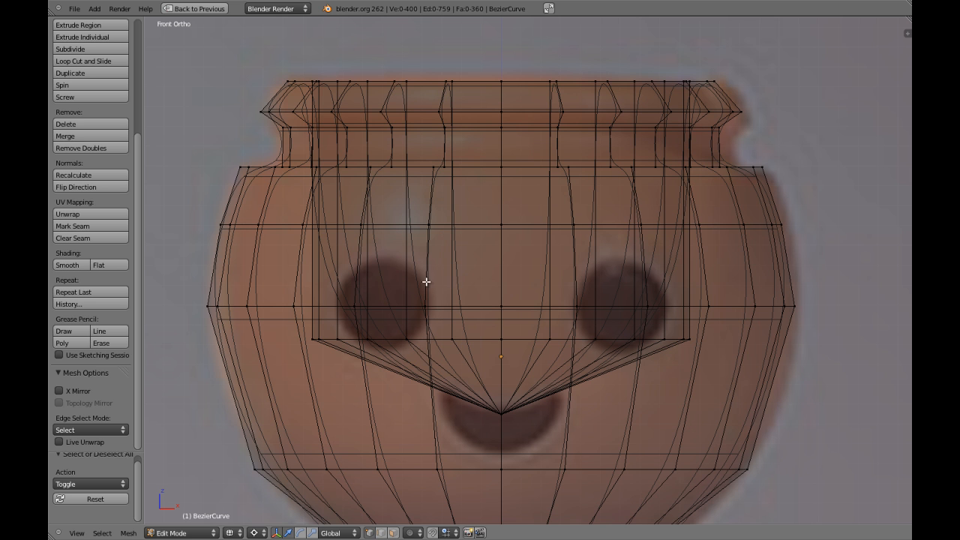
{"action": "scroll", "coordinate": [428, 255], "scroll_direction": "down", "scroll_amount": 5, "text": "shift"}
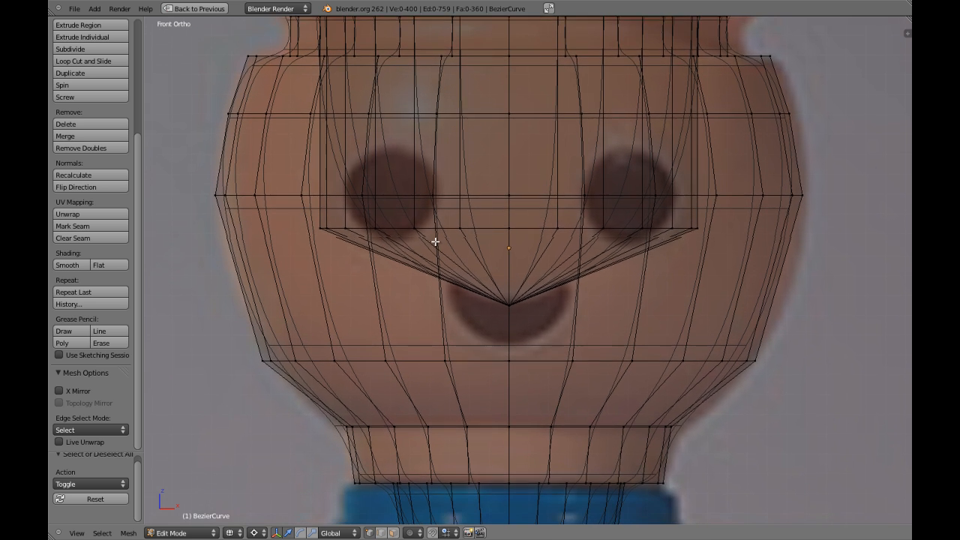
{"action": "scroll", "coordinate": [440, 211], "scroll_direction": "up", "scroll_amount": 6, "text": "shift"}
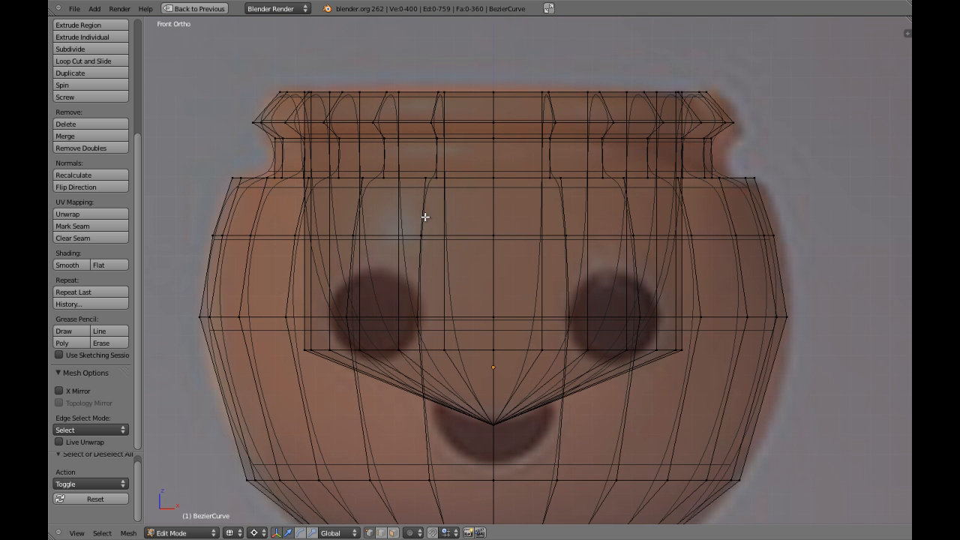
- Restore the four-view layout, examine the head's upper ledge up close in perspective, and maximize that view
{"action": "left_click", "coordinate": [196, 8]}
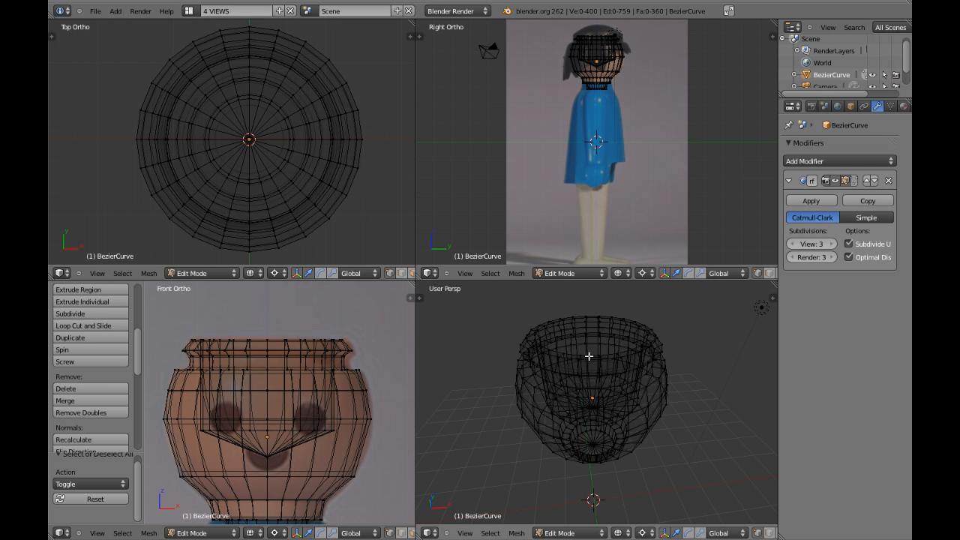
{"action": "middle_click_drag", "start_coordinate": [558, 337], "coordinate": [576, 384]}
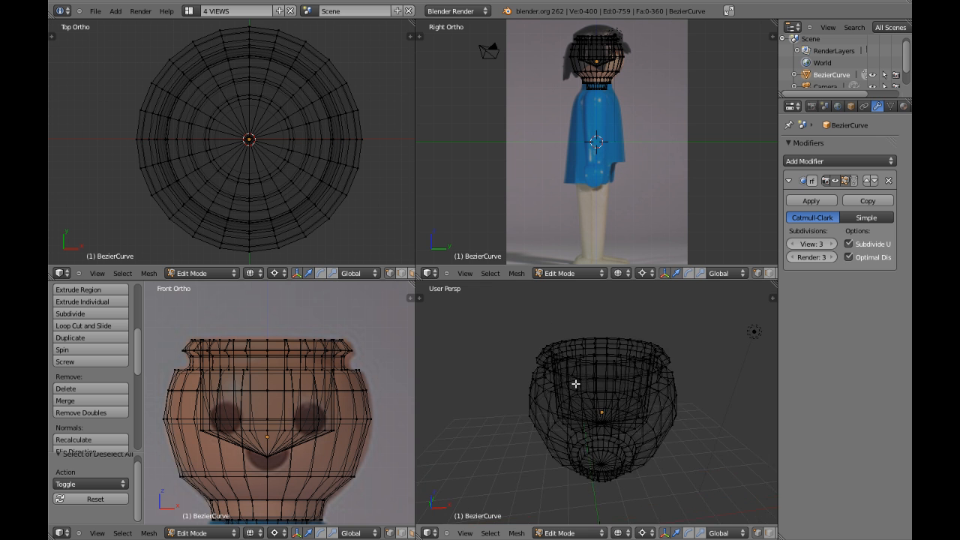
{"action": "scroll", "coordinate": [575, 384], "scroll_direction": "up", "scroll_amount": 3}
{"action": "scroll", "coordinate": [574, 379], "scroll_direction": "down", "scroll_amount": 3}
{"action": "scroll", "coordinate": [563, 403], "scroll_direction": "up", "scroll_amount": 3}
{"action": "scroll", "coordinate": [557, 399], "scroll_direction": "down", "scroll_amount": 3}
{"action": "mouse_move", "coordinate": [542, 413]}
{"action": "middle_mouse_down"}
{"action": "mouse_move", "coordinate": [541, 392]}
{"action": "mouse_move", "coordinate": [541, 414]}
{"action": "middle_mouse_up"}
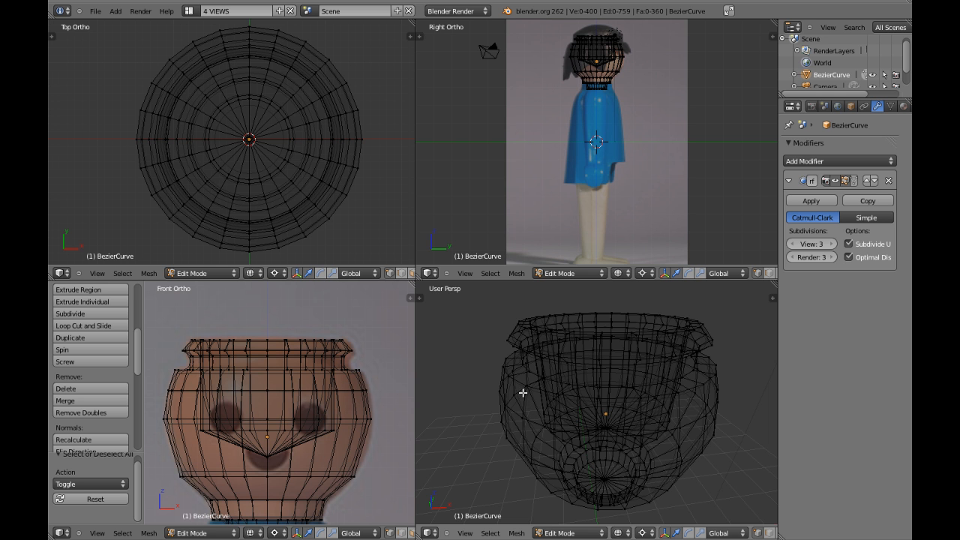
{"action": "scroll", "coordinate": [525, 392], "scroll_direction": "up", "scroll_amount": 3}
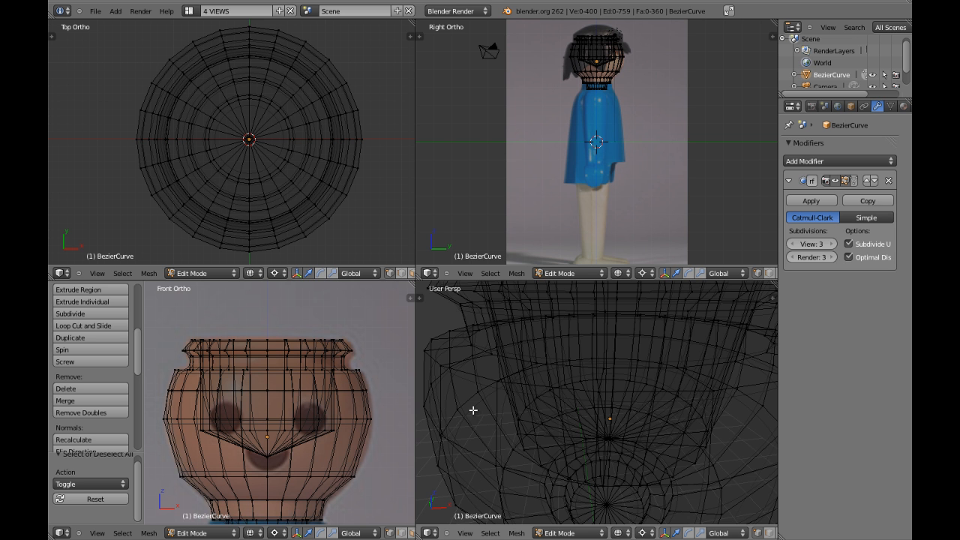
{"action": "middle_click_drag", "start_coordinate": [462, 403], "coordinate": [486, 401]}
{"action": "middle_click_drag", "start_coordinate": [568, 390], "coordinate": [552, 390]}
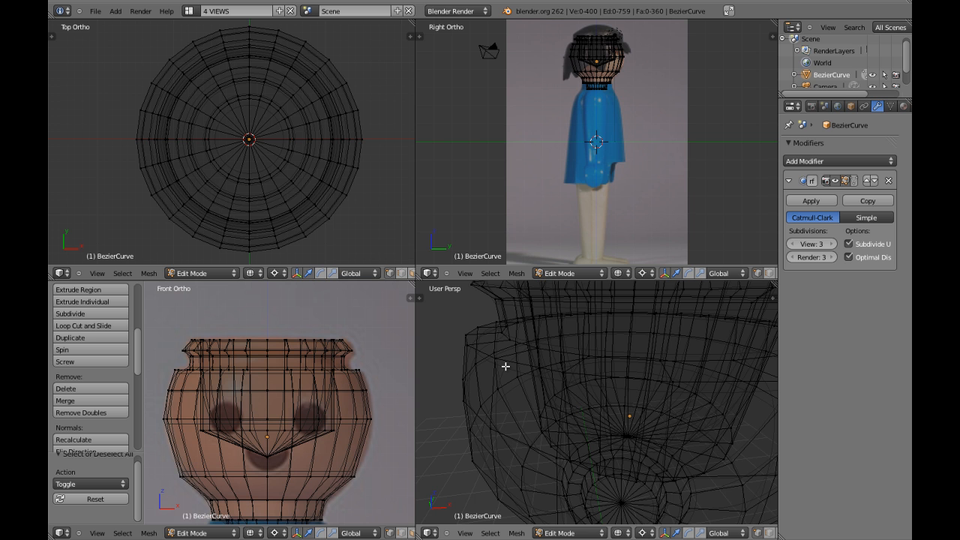
{"action": "key", "text": "ctrl+r"}
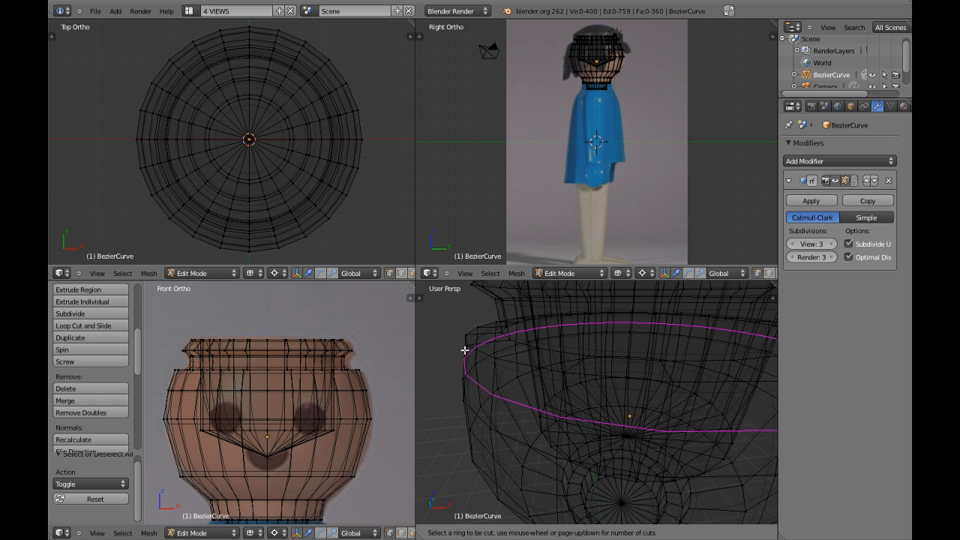
{"action": "key", "text": "Escape"}
{"action": "key", "text": "ctrl+Up"}
{"action": "middle_click_drag", "start_coordinate": [259, 251], "coordinate": [295, 306]}
- Try adding an edge loop below the head's upper outer edge in wireframe, and undo it
{"action": "key", "text": "ctrl+r"}
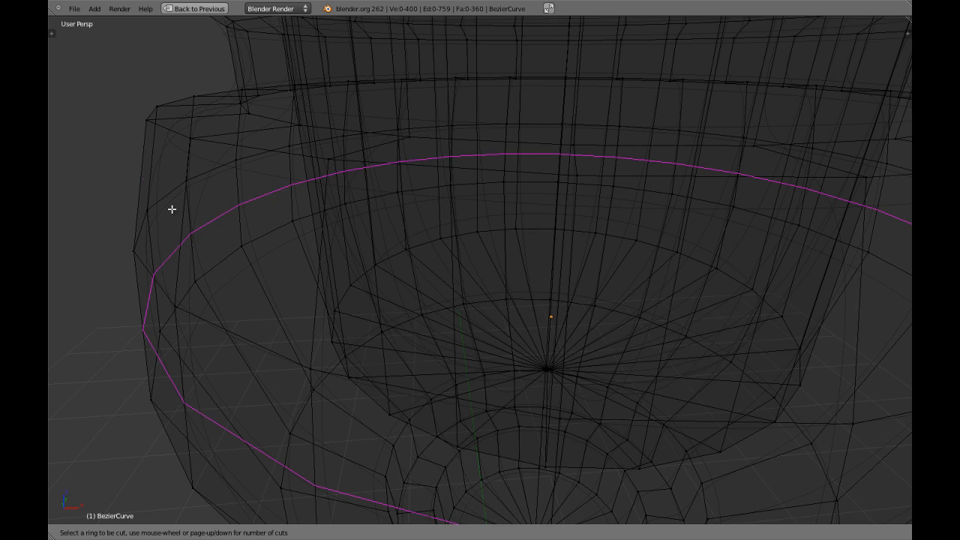
{"action": "left_click", "coordinate": [149, 171]}
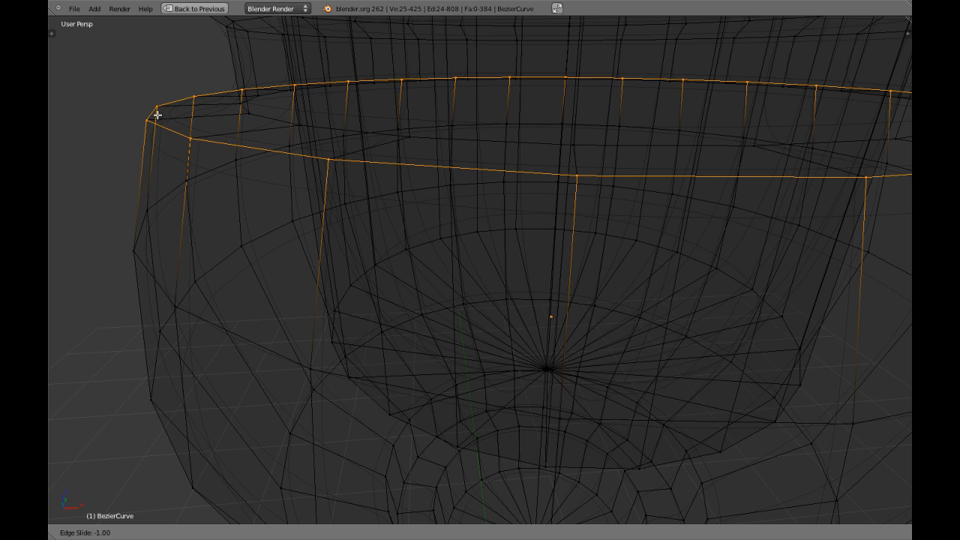
{"action": "left_click", "coordinate": [153, 151]}
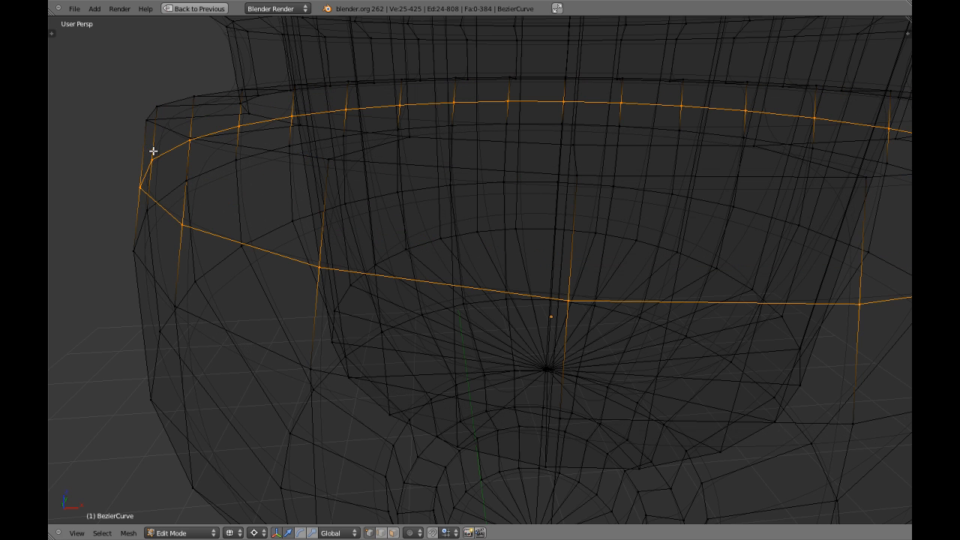
{"action": "key", "text": "ctrl+z"}
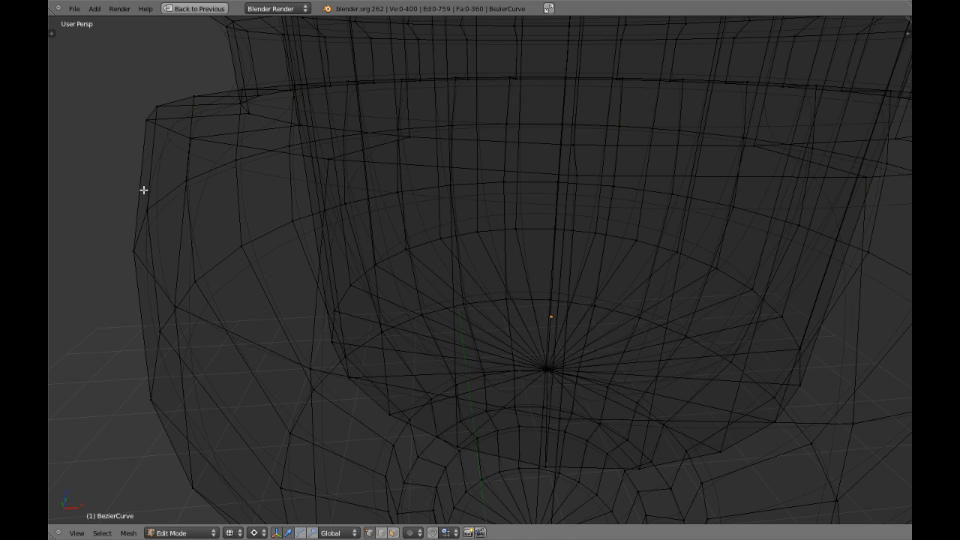
- Switch to solid shading and add an edge loop around the head just below its upper outer edge
{"action": "key", "text": "z"}
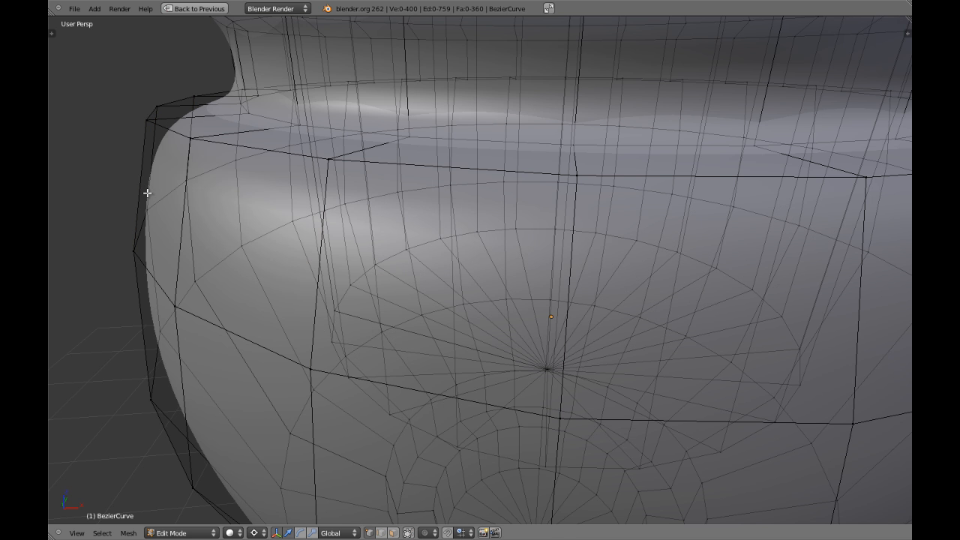
{"action": "key", "text": "ctrl+r"}
{"action": "left_click", "coordinate": [143, 187]}
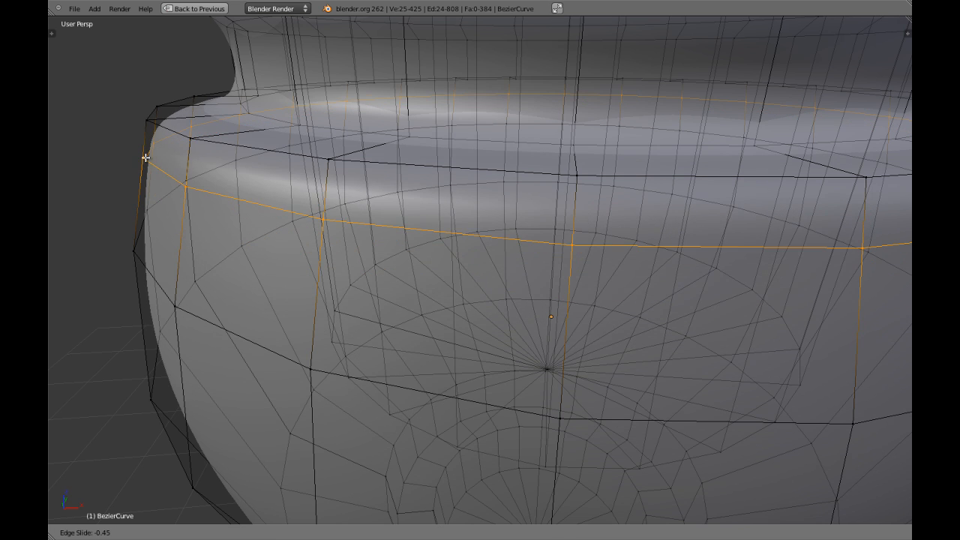
{"action": "left_click_drag", "start_coordinate": [145, 147], "coordinate": [143, 135]}
{"action": "key", "text": "a"}
- Add a supporting edge loop where the head's upper ledge meets the recessed band
{"action": "middle_click_drag", "start_coordinate": [215, 154], "coordinate": [205, 166]}
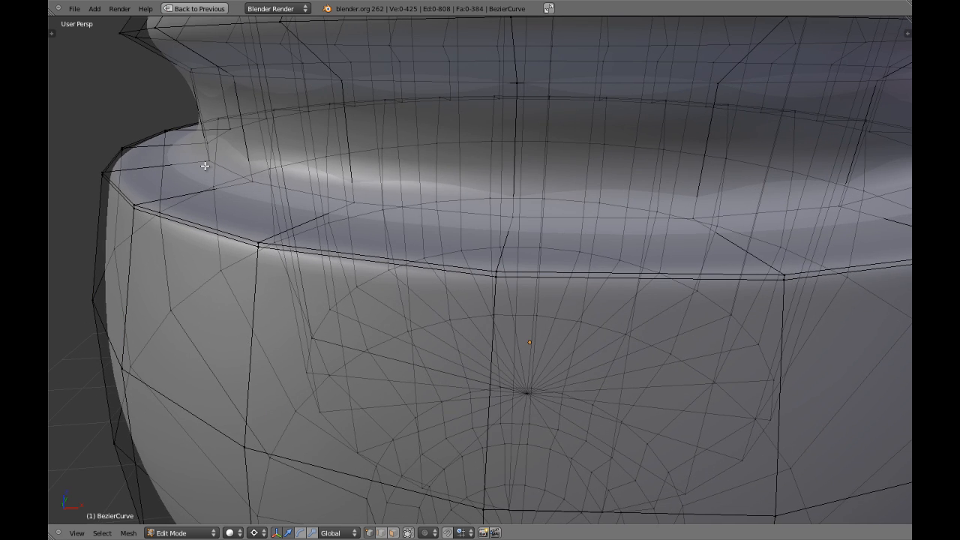
{"action": "key", "text": "ctrl+r"}
{"action": "left_click_drag", "start_coordinate": [197, 193], "coordinate": [150, 213]}
{"action": "left_click", "coordinate": [150, 214]}
{"action": "key", "text": "a"}
- Add an edge loop around the recessed band, slid close to its upper edge below the rim
{"action": "middle_click_drag", "start_coordinate": [308, 188], "coordinate": [267, 194]}
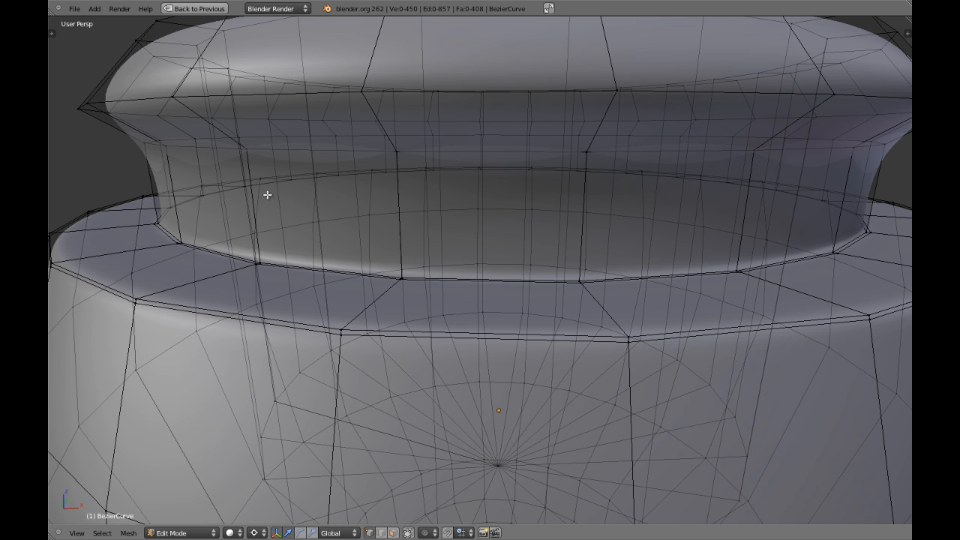
{"action": "key", "text": "ctrl+r"}
{"action": "left_click", "coordinate": [150, 188]}
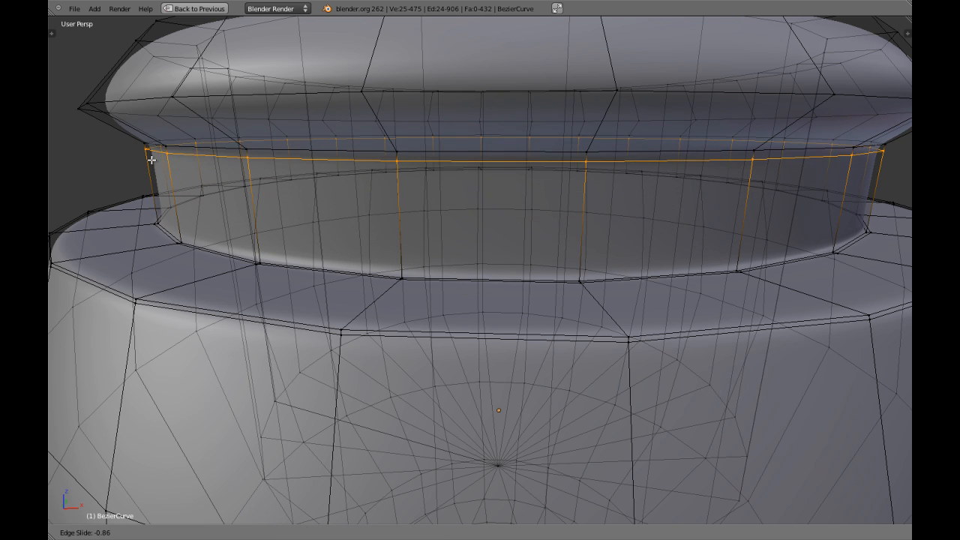
{"action": "left_click", "coordinate": [151, 157]}
{"action": "key", "text": "a"}
- Add an edge loop around the neck just below the head, with an edge slide of about -0.94
{"action": "middle_click_drag", "start_coordinate": [180, 172], "coordinate": [231, 159]}
{"action": "scroll", "coordinate": [230, 161], "scroll_direction": "down", "scroll_amount": 5}
{"action": "middle_click_drag", "start_coordinate": [336, 284], "coordinate": [339, 304]}
{"action": "scroll", "coordinate": [339, 304], "scroll_direction": "up", "scroll_amount": 5}
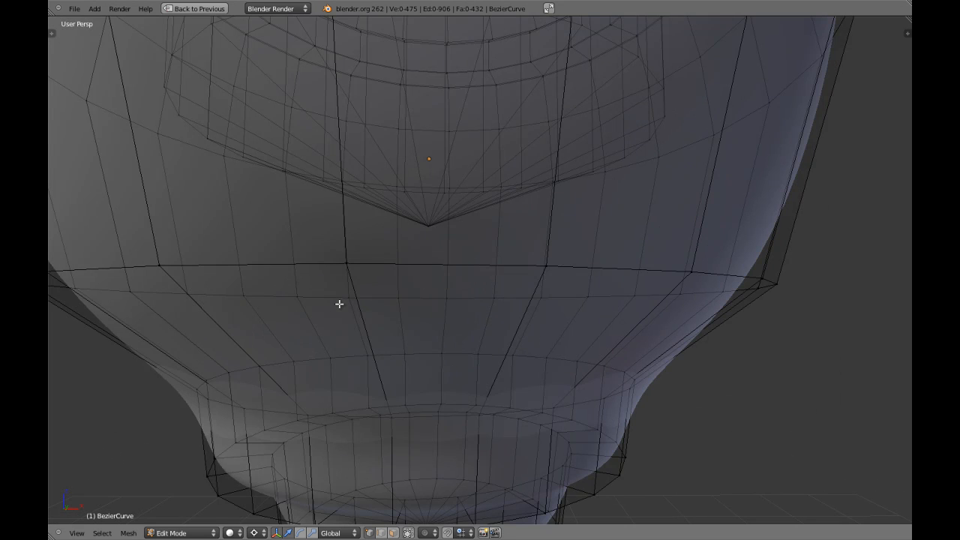
{"action": "middle_click_drag", "start_coordinate": [312, 389], "coordinate": [307, 381]}
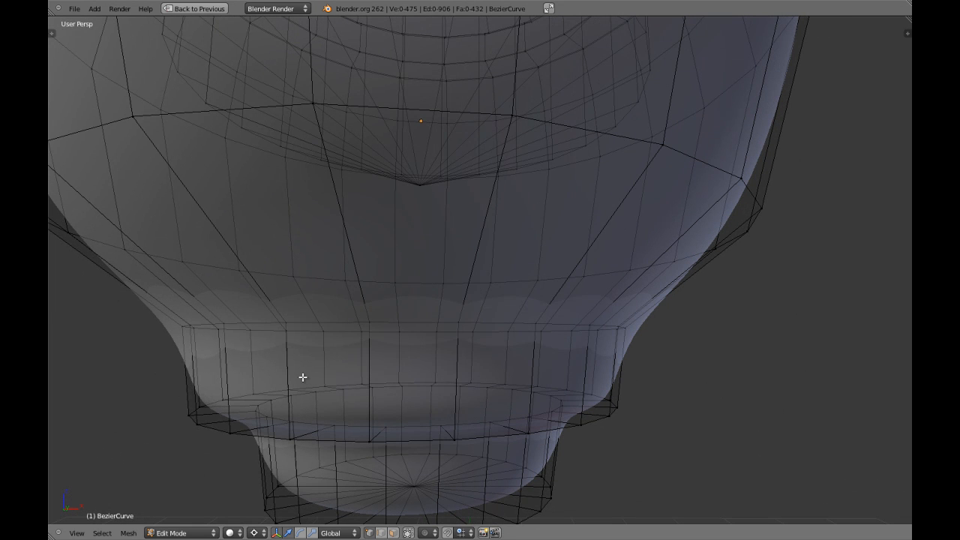
{"action": "key", "text": "ctrl+r"}
{"action": "left_click", "coordinate": [289, 367]}
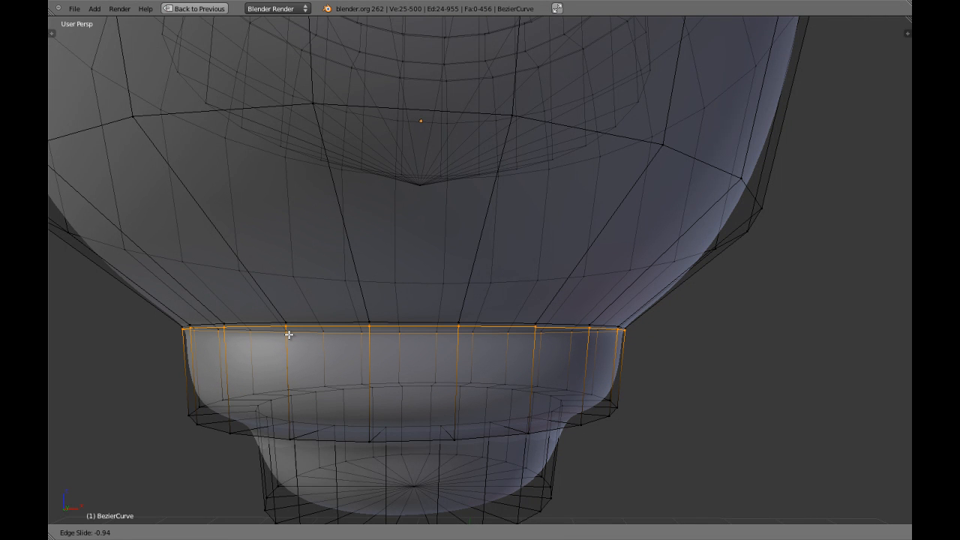
{"action": "left_click", "coordinate": [289, 335]}
{"action": "key", "text": "a"}
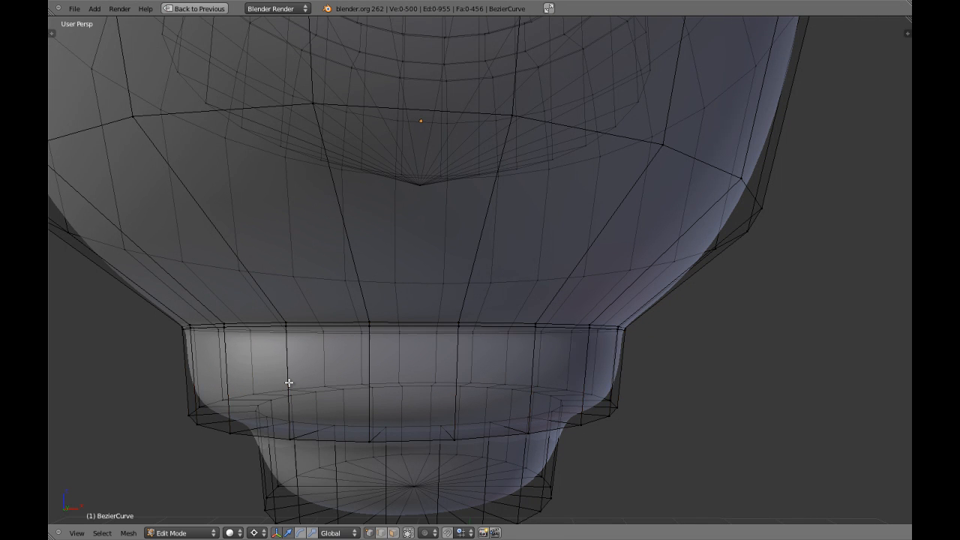
- Add an edge loop close to the neck's lower edge, with an edge slide of about 0.90
{"action": "key", "text": "ctrl+r"}
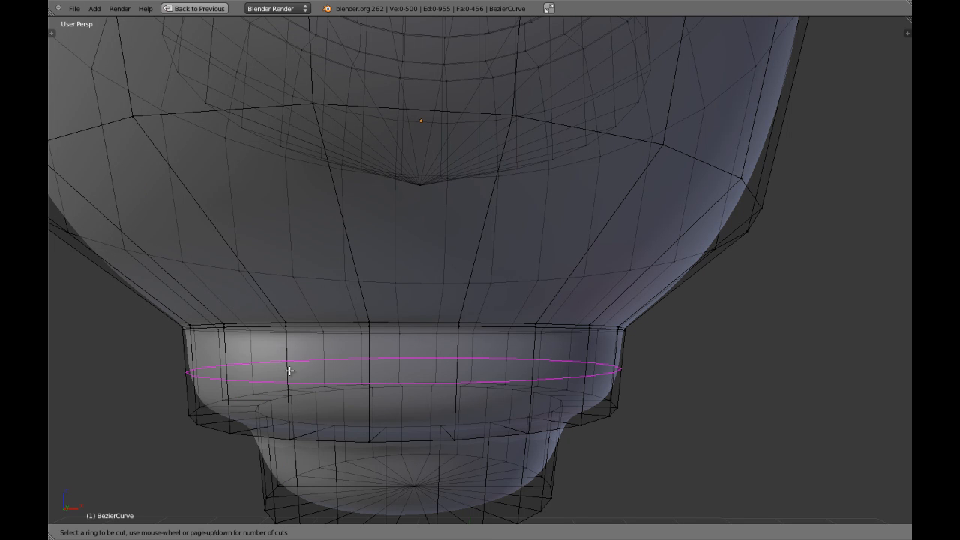
{"action": "left_click", "coordinate": [225, 372]}
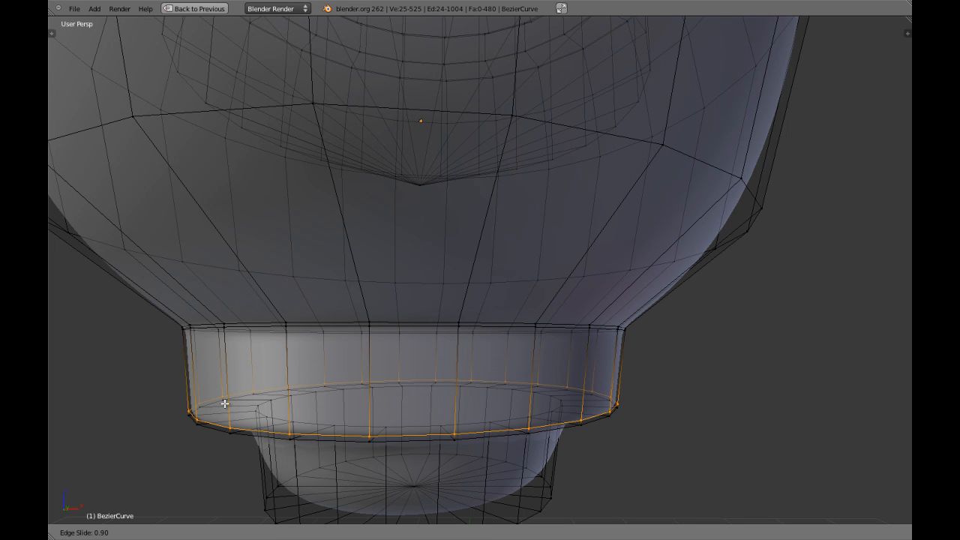
{"action": "left_click", "coordinate": [225, 404]}
{"action": "key", "text": "a"}
- Add an edge loop around the narrow plug under the neck, slid up against the neck's underside
{"action": "middle_click_drag", "start_coordinate": [251, 434], "coordinate": [269, 380]}
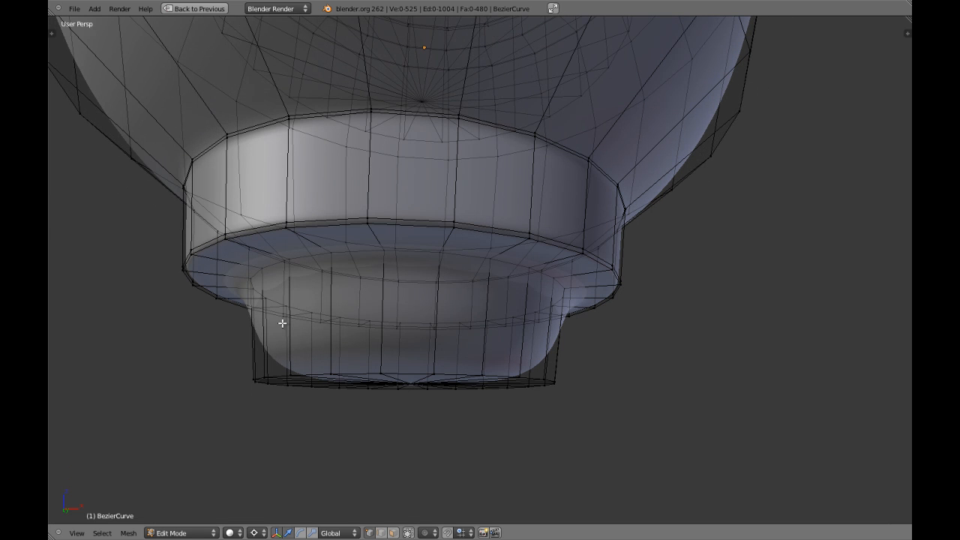
{"action": "key", "text": "ctrl+r"}
{"action": "left_click", "coordinate": [258, 356]}
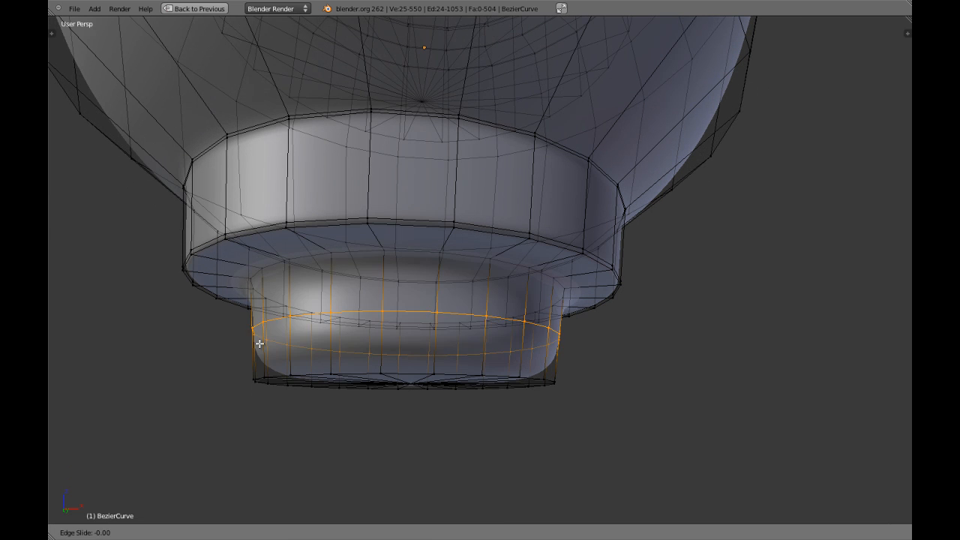
{"action": "left_click", "coordinate": [266, 307]}
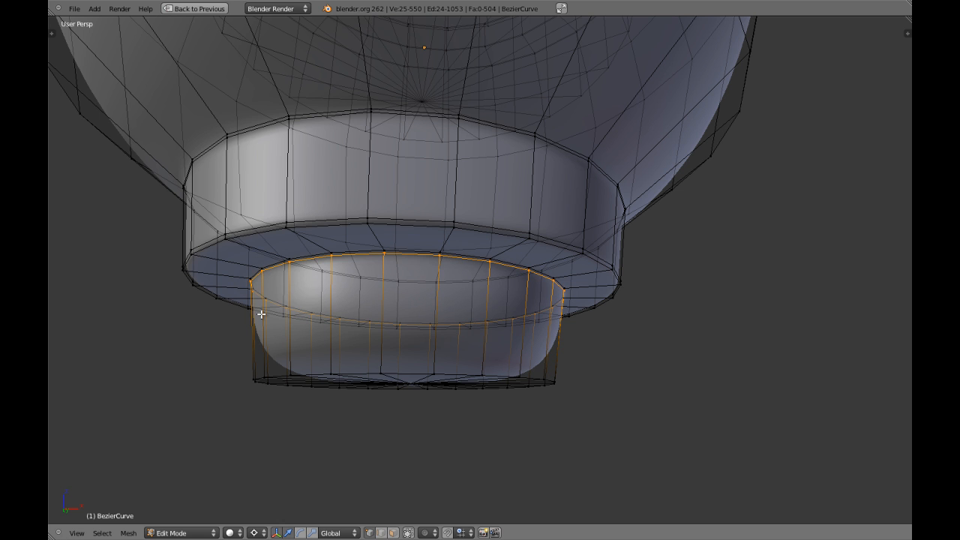
{"action": "key", "text": "a"}
- Add an edge loop near the bottom edge of the narrow plug, with an edge slide of about 0.85
{"action": "key", "text": "ctrl+r"}
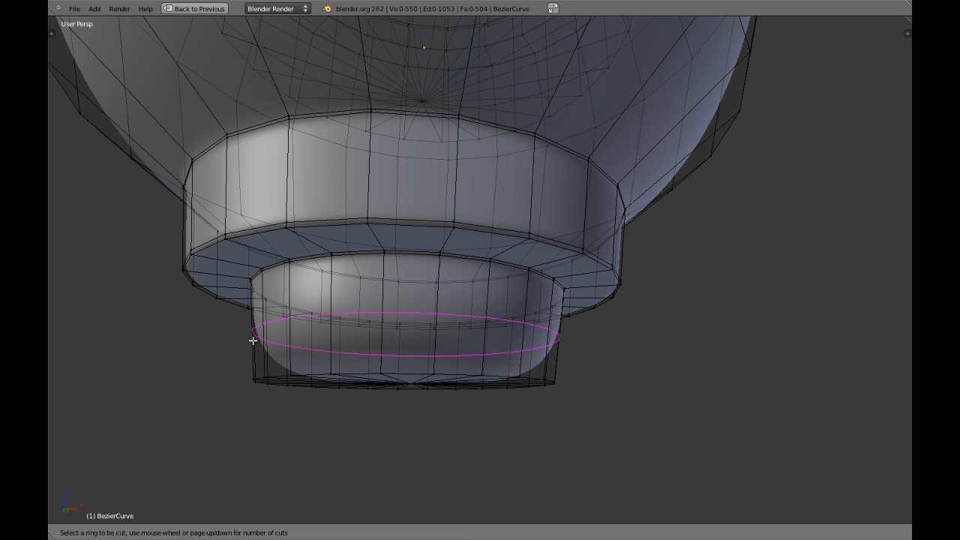
{"action": "left_click", "coordinate": [253, 342]}
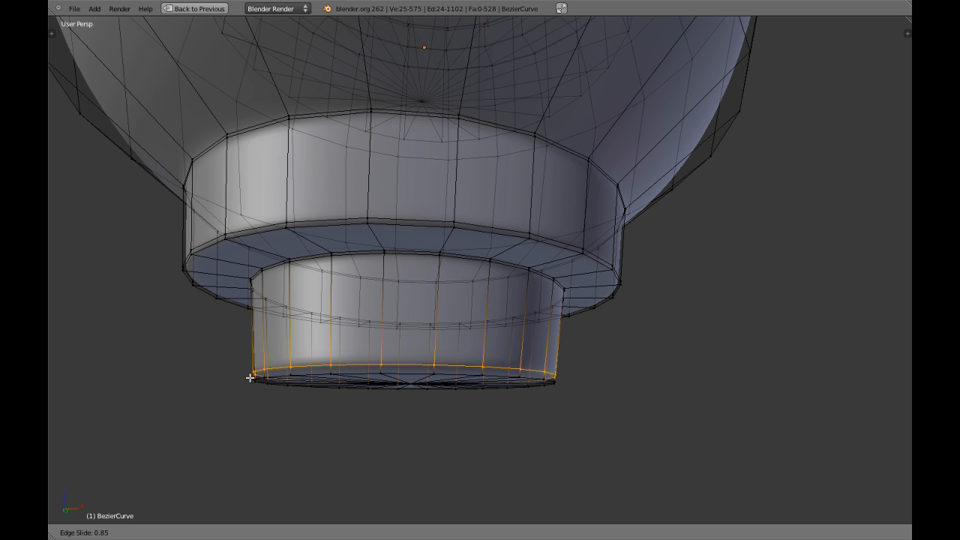
{"action": "left_click", "coordinate": [250, 377]}
{"action": "key", "text": "a"}
- Inspect the smoothed head from several angles in Object Mode within the four-view layout, and return to Edit Mode
{"action": "middle_click_drag", "start_coordinate": [370, 313], "coordinate": [444, 278]}
{"action": "scroll", "coordinate": [443, 263], "scroll_direction": "up", "scroll_amount": 2}
{"action": "scroll", "coordinate": [443, 279], "scroll_direction": "down", "scroll_amount": 6}
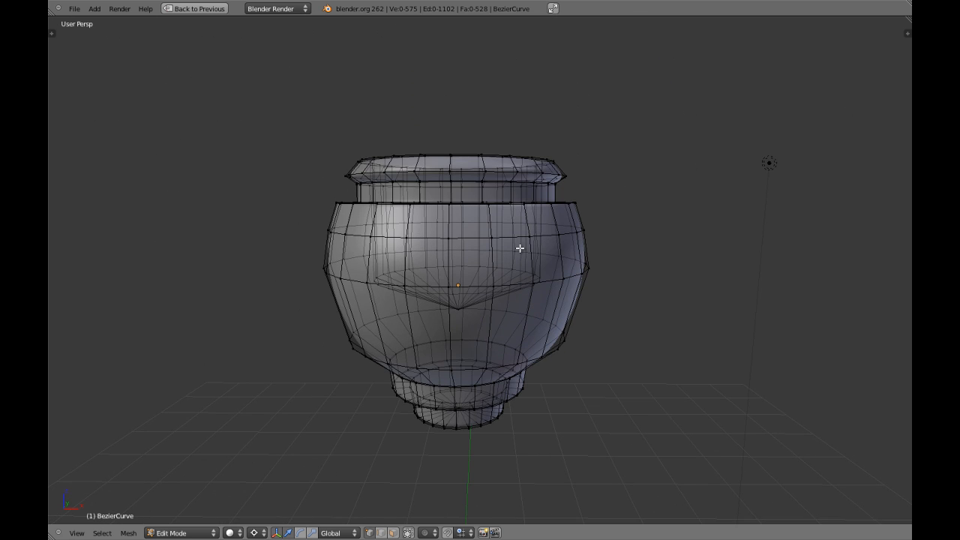
{"action": "key", "text": "Tab"}
{"action": "key", "text": "ctrl+Up"}
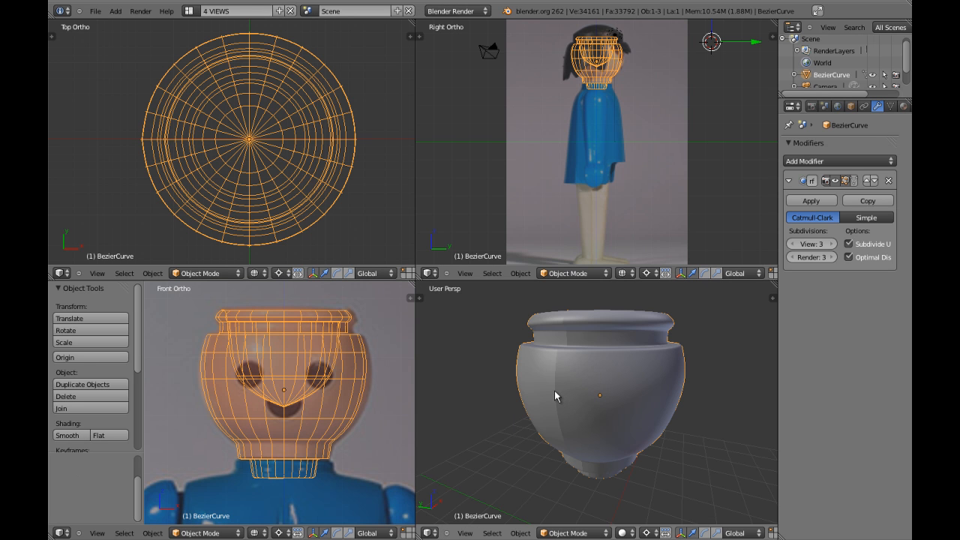
{"action": "mouse_move", "coordinate": [667, 412]}
{"action": "middle_mouse_down"}
{"action": "mouse_move", "coordinate": [628, 407]}
{"action": "mouse_move", "coordinate": [577, 424]}
{"action": "mouse_move", "coordinate": [731, 388]}
{"action": "mouse_move", "coordinate": [661, 399]}
{"action": "middle_mouse_up"}
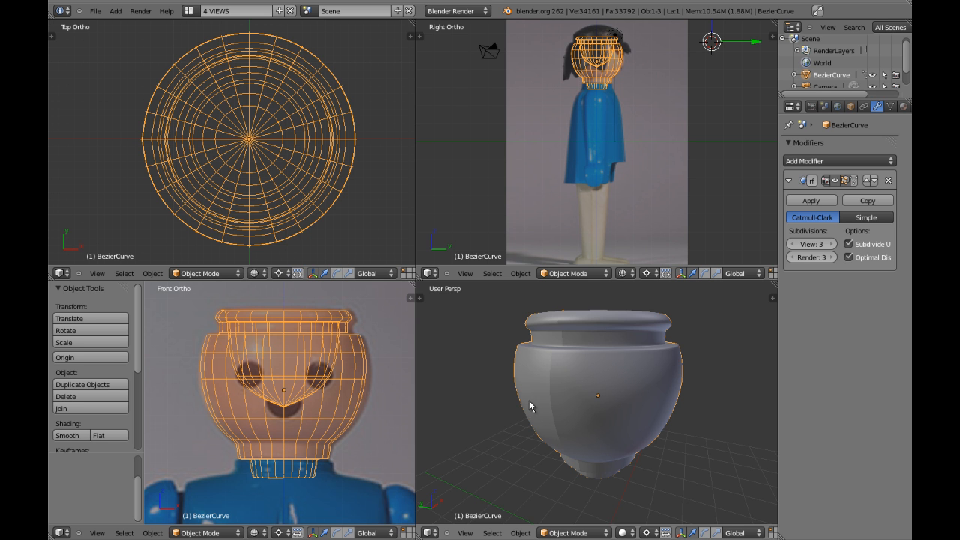
{"action": "middle_click_drag", "start_coordinate": [541, 379], "coordinate": [575, 424]}
{"action": "scroll", "coordinate": [584, 423], "scroll_direction": "up", "scroll_amount": 3}
{"action": "key", "text": "Tab"}
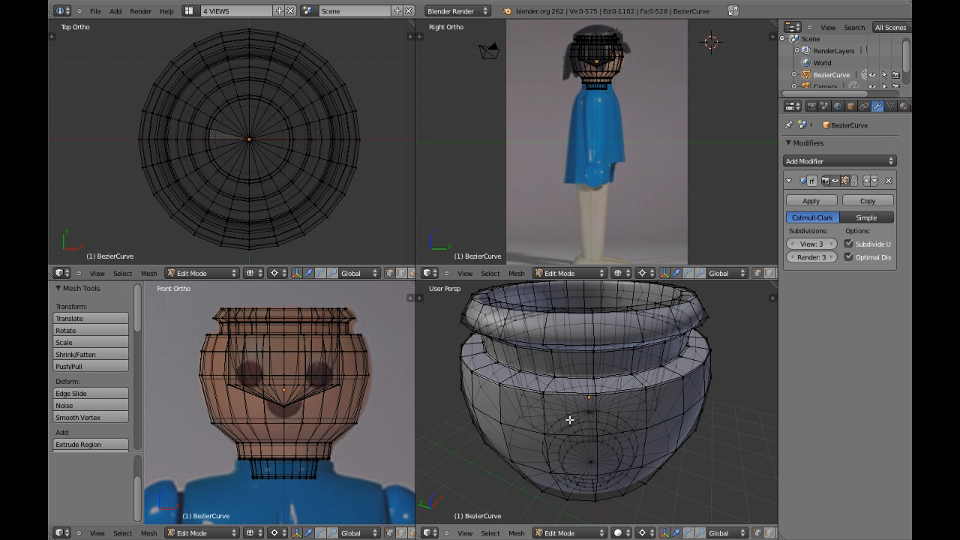
- Pull a single vertex on the side of the head outward to test for doubled vertices, and undo the move
{"action": "right_click", "coordinate": [501, 423]}
{"action": "key", "text": "g"}
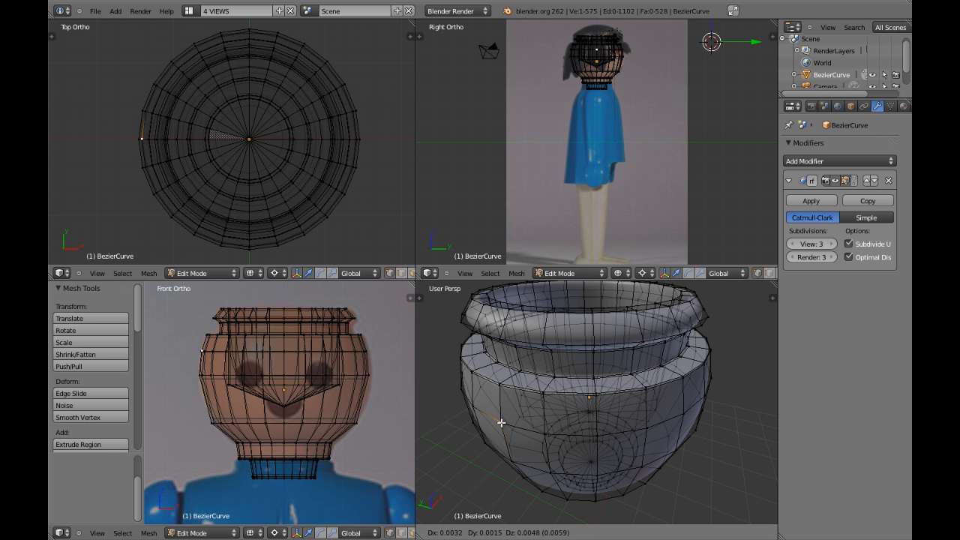
{"action": "left_click", "coordinate": [474, 456]}
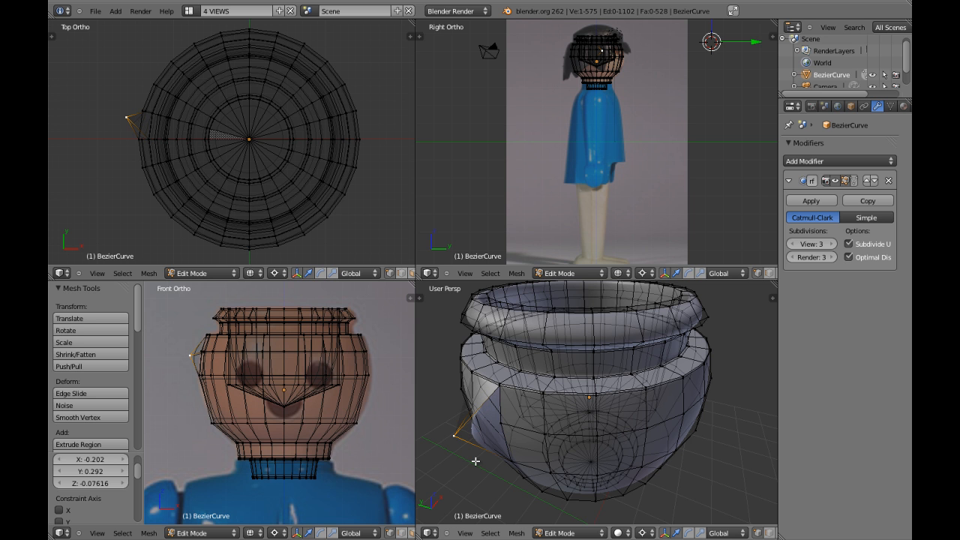
{"action": "key", "text": "ctrl+z"}
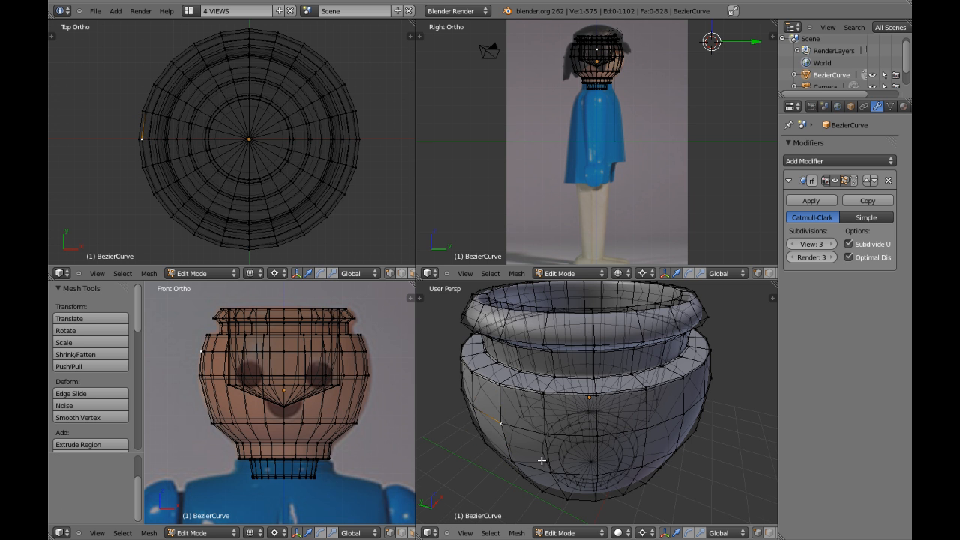
- Remove the doubled vertices from the whole head mesh, and return to Object Mode with the smoothed head in view
{"action": "scroll", "coordinate": [542, 460], "scroll_direction": "down", "scroll_amount": 3}
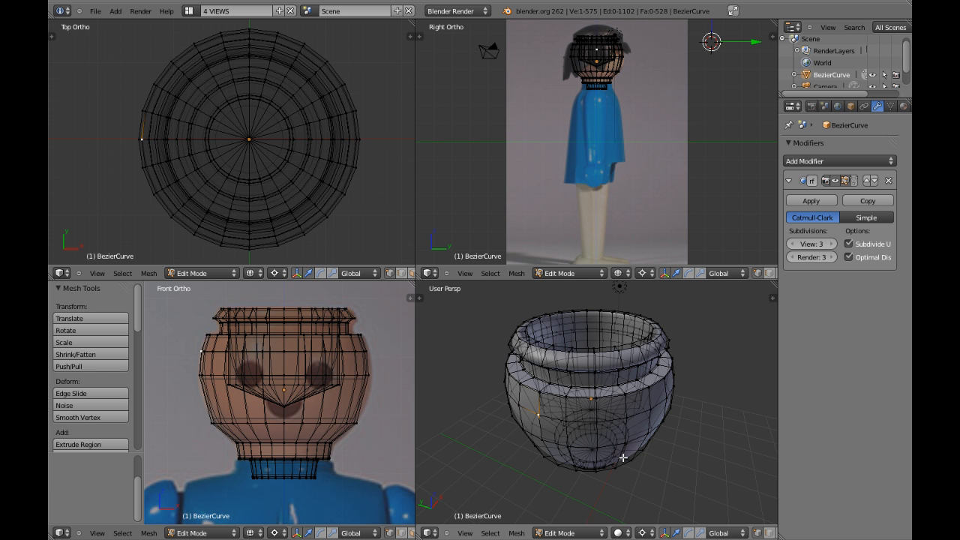
{"action": "key", "text": "a"}
{"action": "key", "text": "a"}
{"action": "key", "text": "a"}
{"action": "key", "text": "a"}
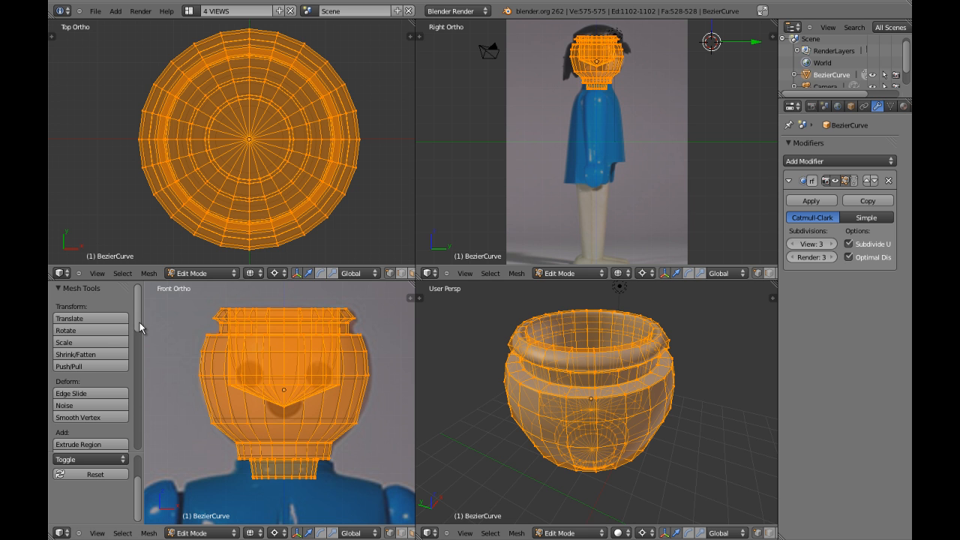
{"action": "scroll", "coordinate": [138, 337], "scroll_direction": "down", "scroll_amount": 3}
{"action": "left_click_drag", "start_coordinate": [137, 346], "coordinate": [137, 371]}
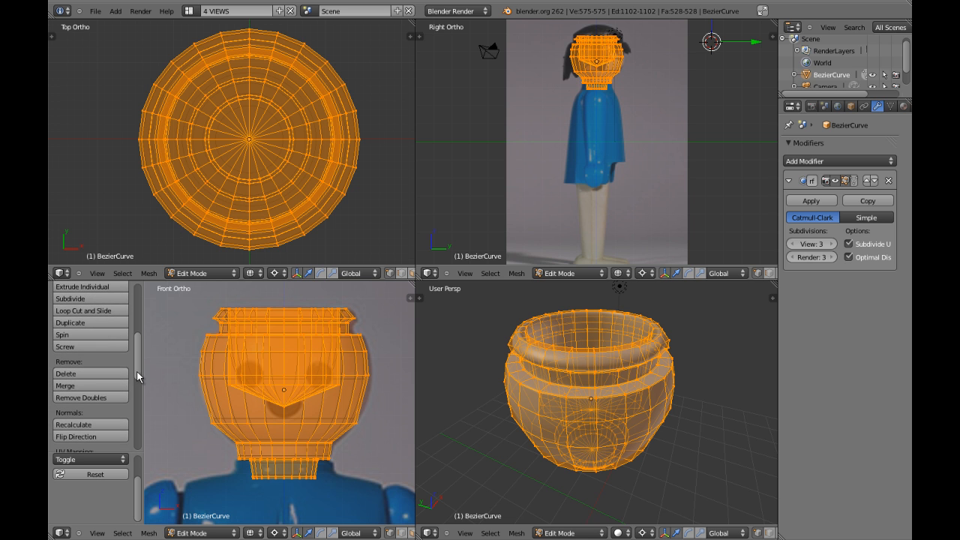
{"action": "left_click", "coordinate": [76, 398]}
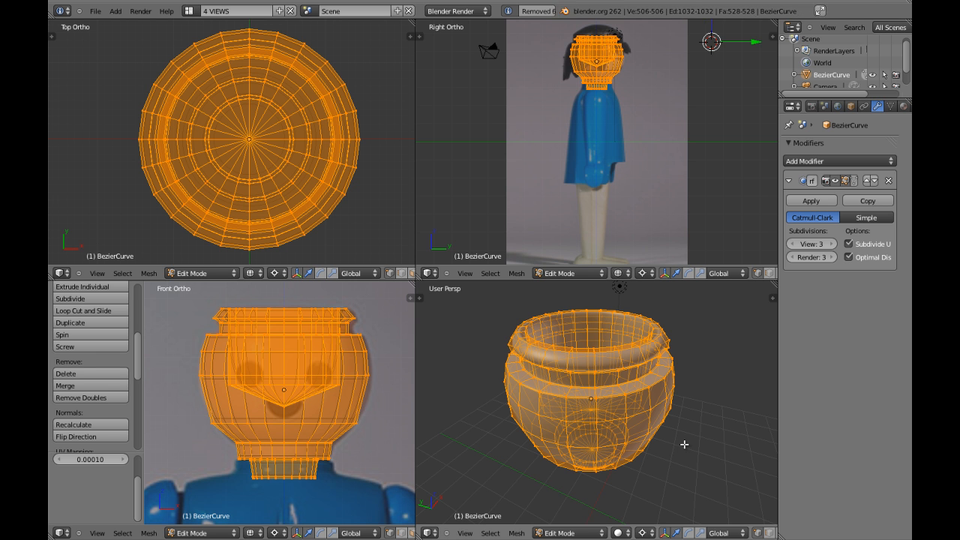
{"action": "key", "text": "a"}
{"action": "key", "text": "Tab"}
{"action": "middle_click_drag", "start_coordinate": [660, 451], "coordinate": [640, 404]}
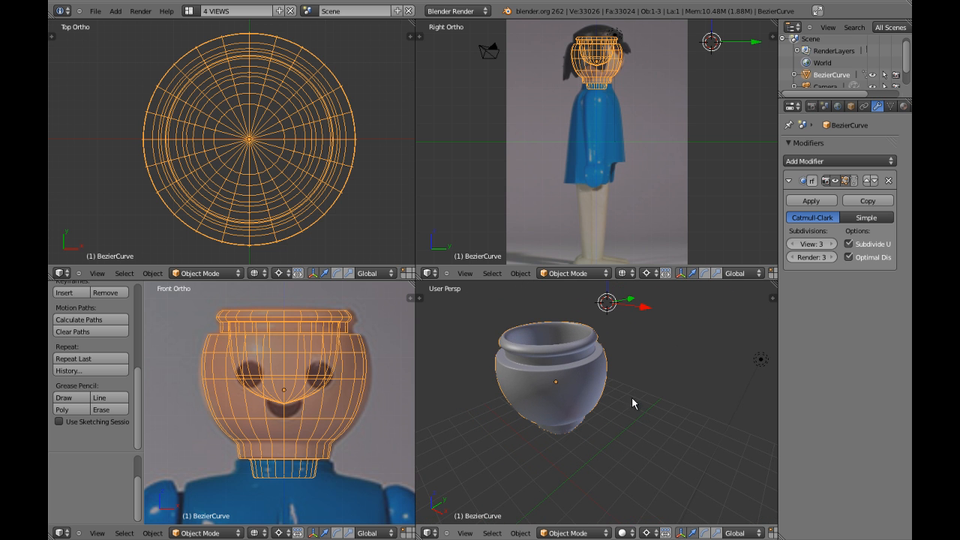
- Save the scene as a new file named AULA03.blend in the PLAYMOBIL folder
{"action": "left_click", "coordinate": [97, 11]}
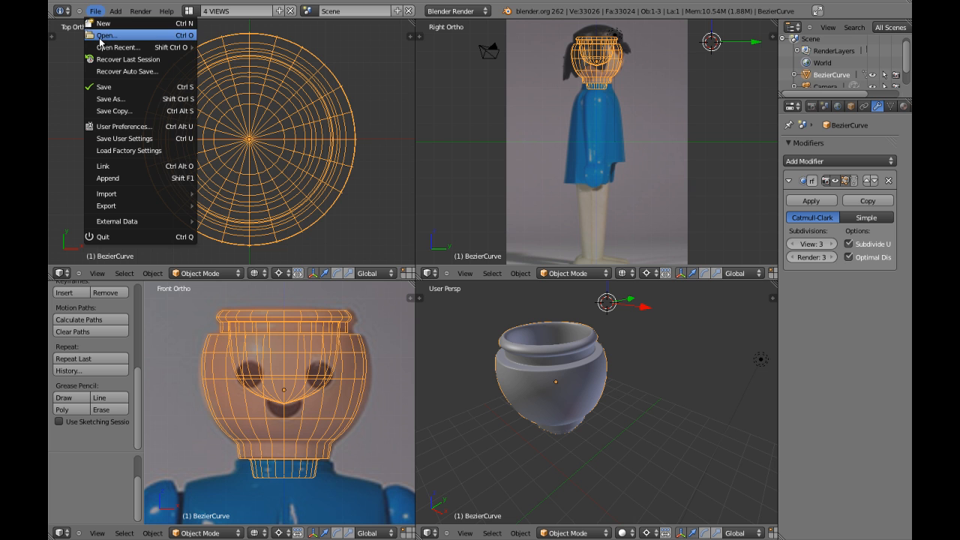
{"action": "left_click", "coordinate": [98, 86]}
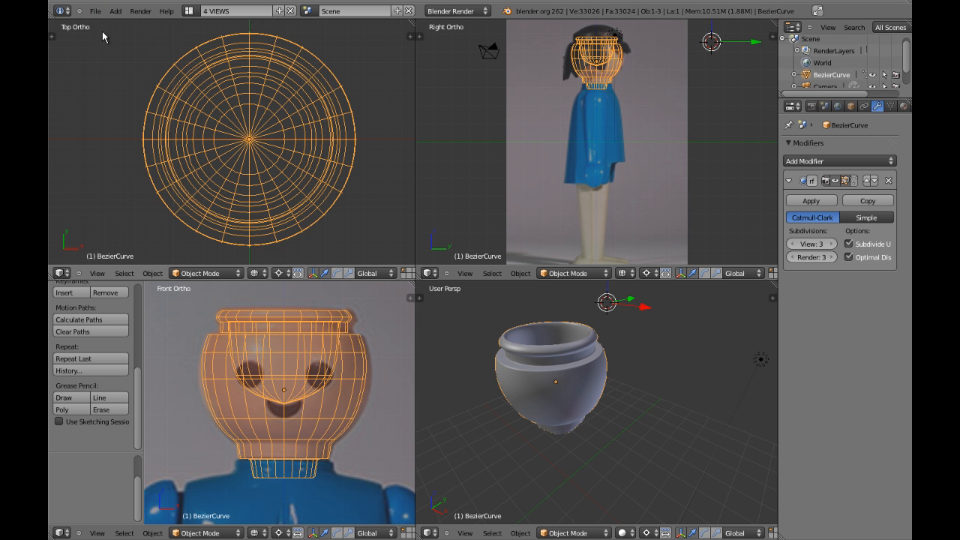
{"action": "left_click", "coordinate": [96, 12]}
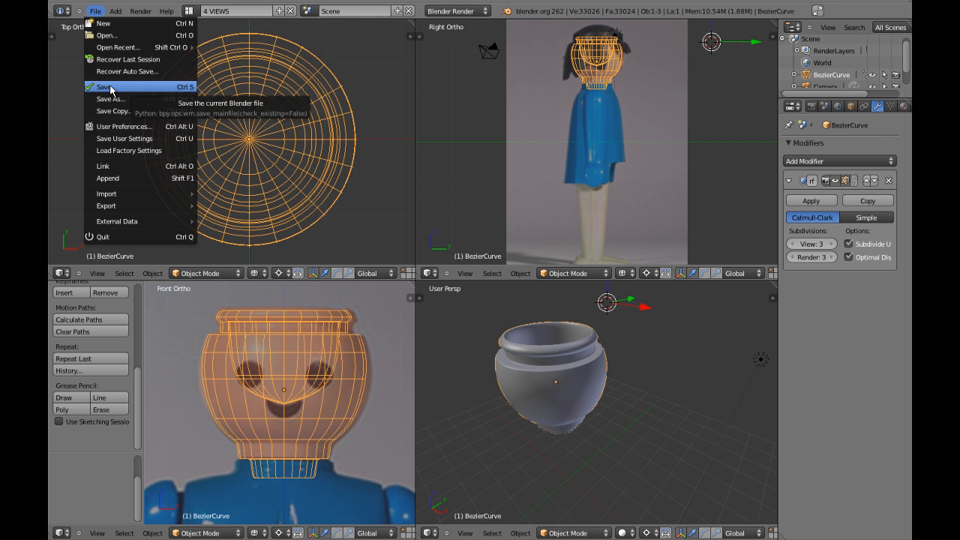
{"action": "left_click", "coordinate": [113, 99]}
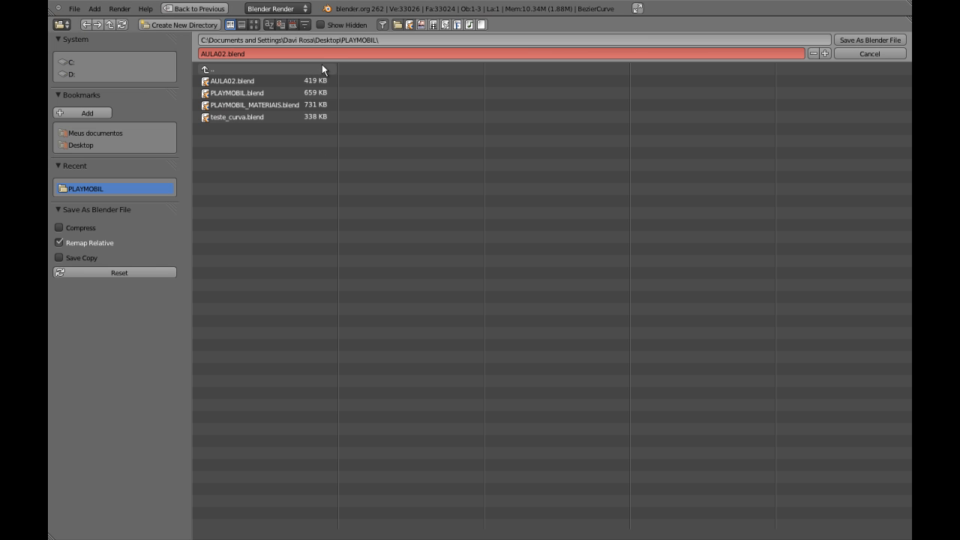
{"action": "left_click", "coordinate": [223, 55]}
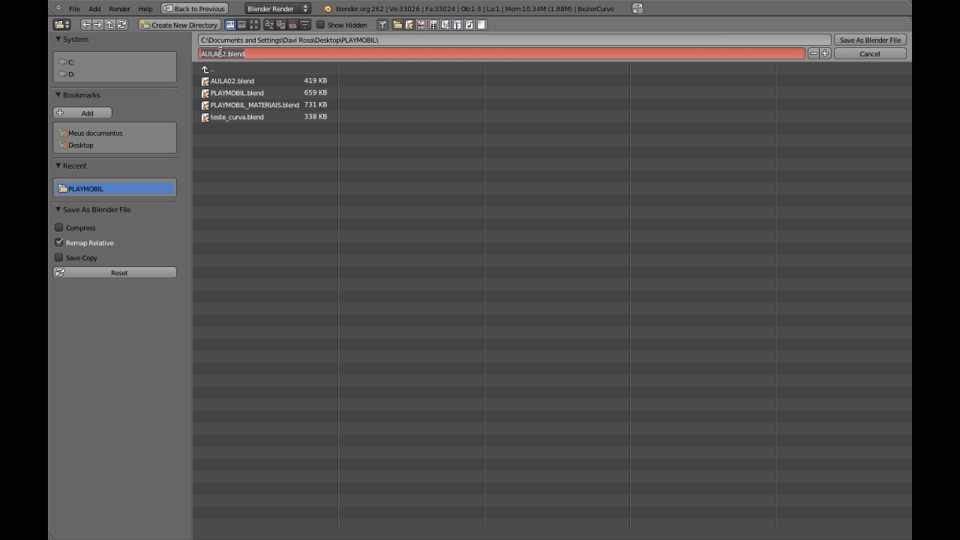
{"action": "left_click", "coordinate": [225, 54]}
{"action": "type", "text": "3"}
{"action": "key", "text": "Return"}
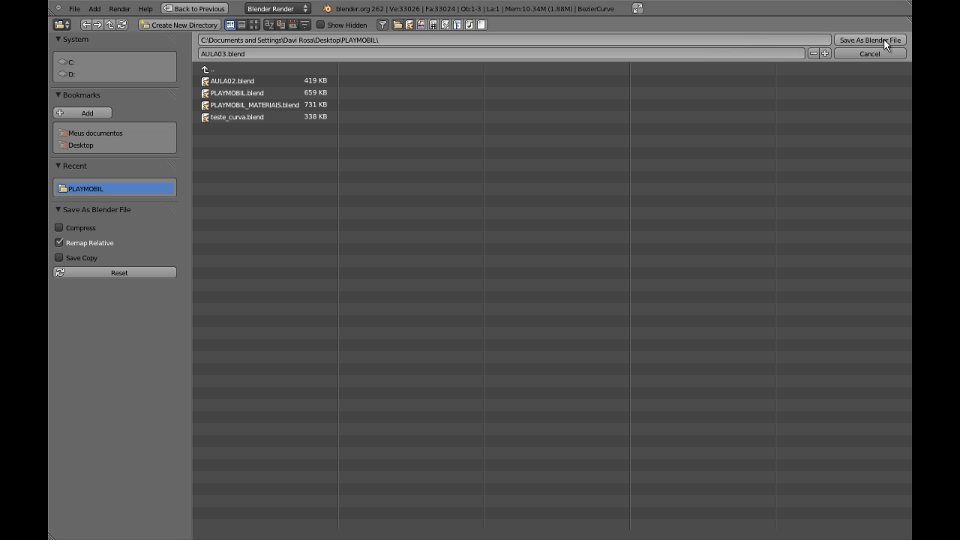
{"action": "left_click", "coordinate": [871, 39]}
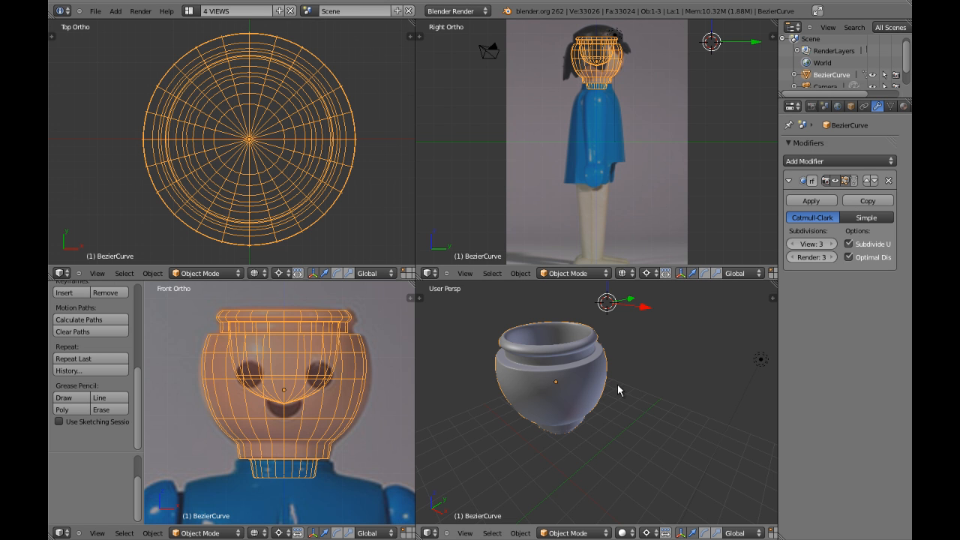